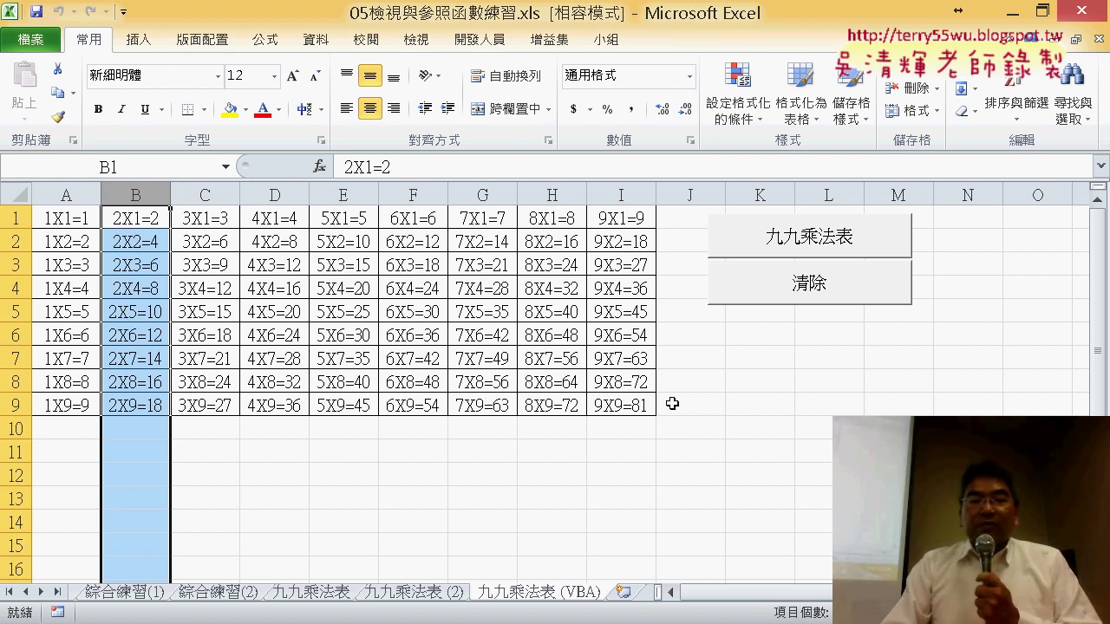
- On the 九九乘法表 (2) sheet, examine cell A1's formula and its COLUMN and ROW parts
{"action": "left_click", "coordinate": [423, 593]}
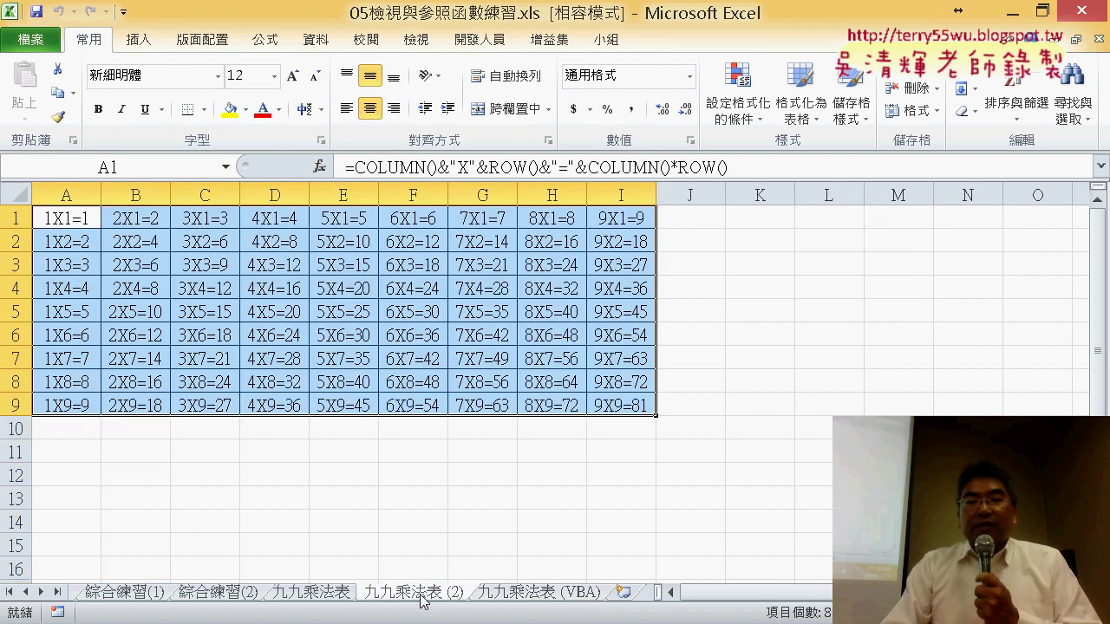
{"action": "left_click", "coordinate": [87, 218]}
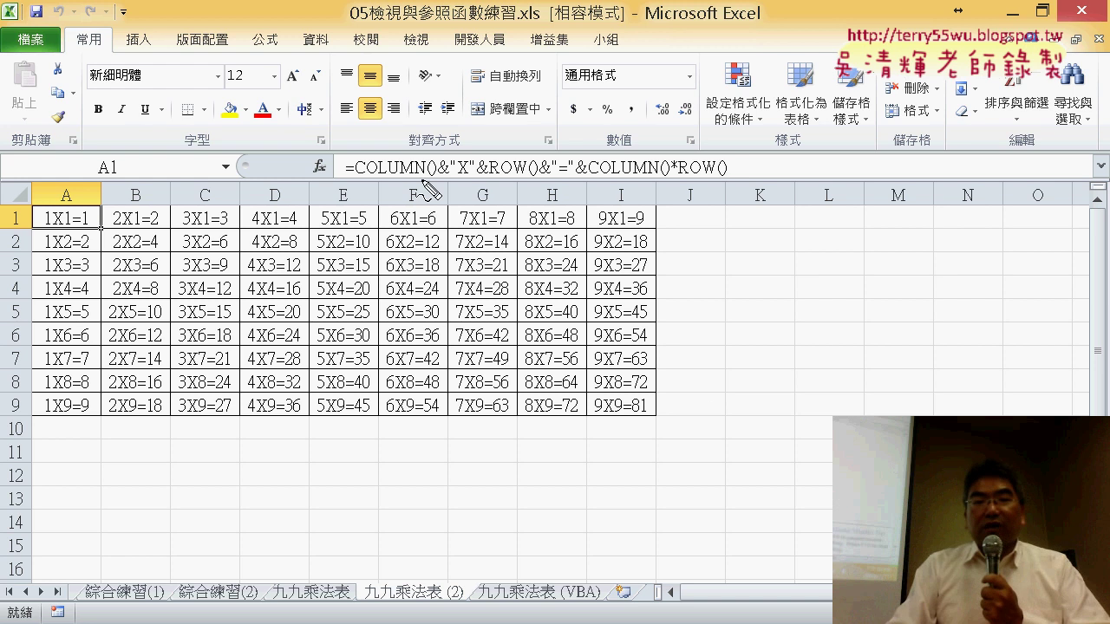
{"action": "left_click_drag", "start_coordinate": [431, 190], "coordinate": [434, 182]}
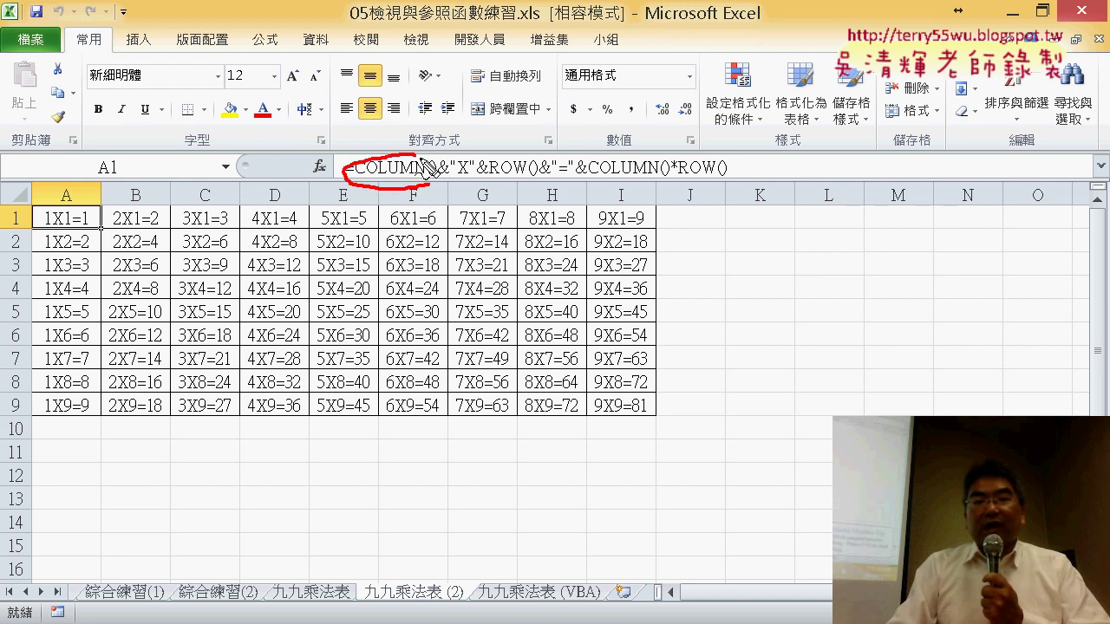
{"action": "left_click_drag", "start_coordinate": [507, 184], "coordinate": [503, 184]}
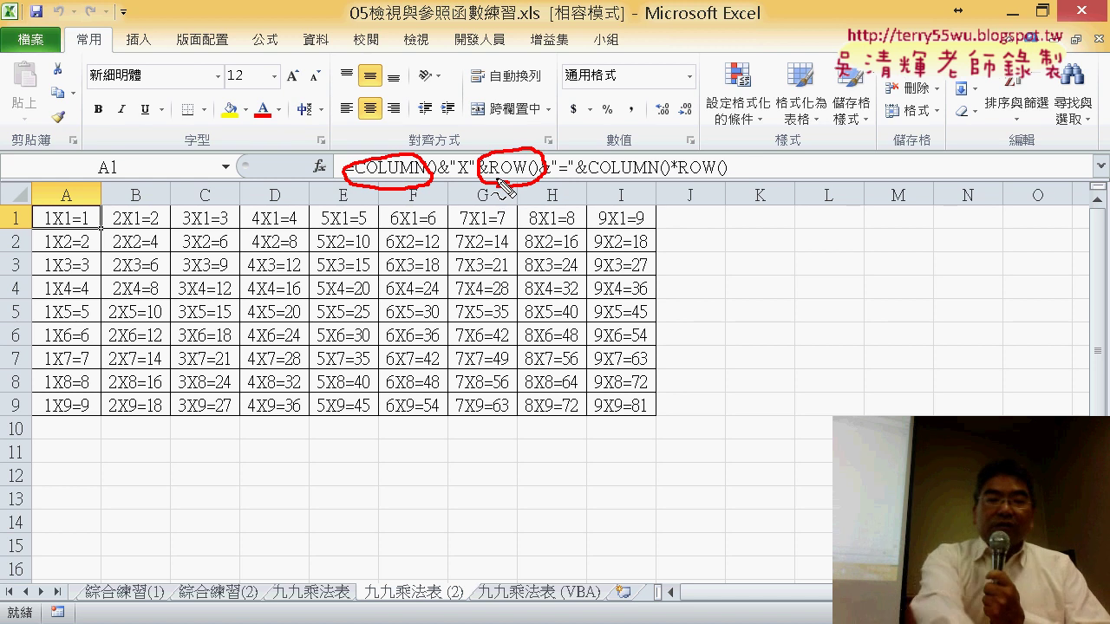
{"action": "key", "text": "Escape"}
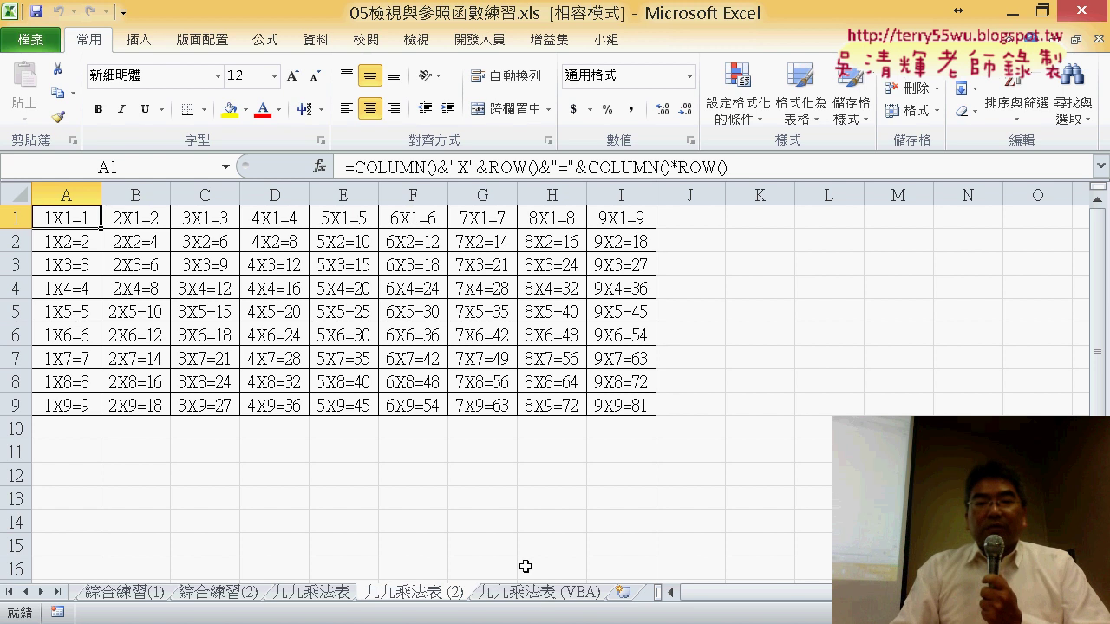
- Review the macro code behind the 九九乘法表 button, noting loop variables i and j
{"action": "left_click", "coordinate": [531, 592]}
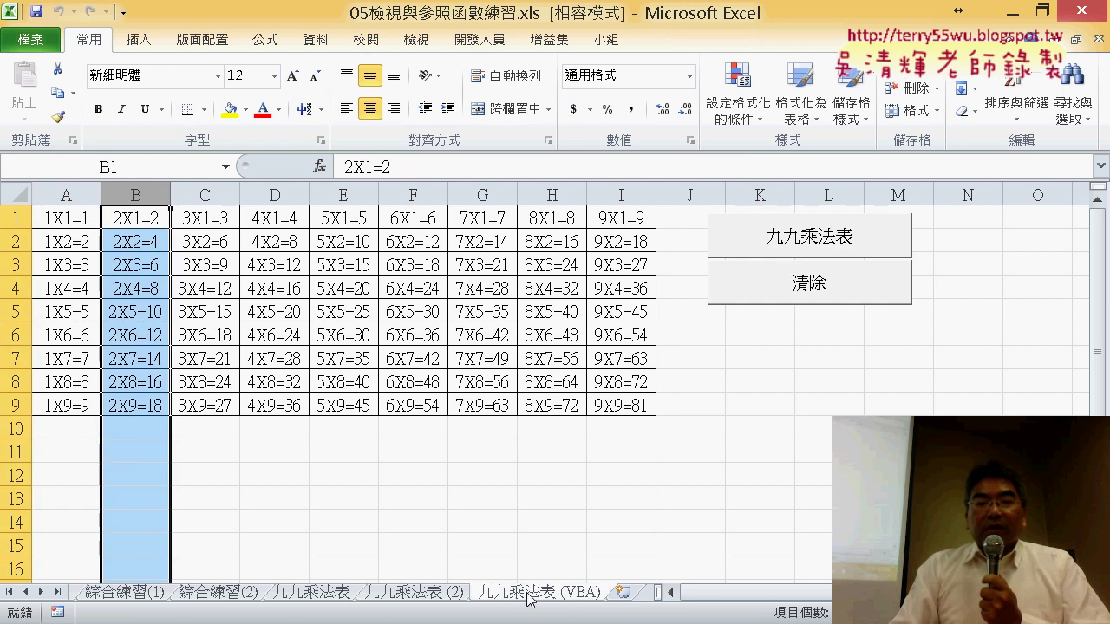
{"action": "right_click", "coordinate": [837, 236]}
{"action": "left_click", "coordinate": [876, 395]}
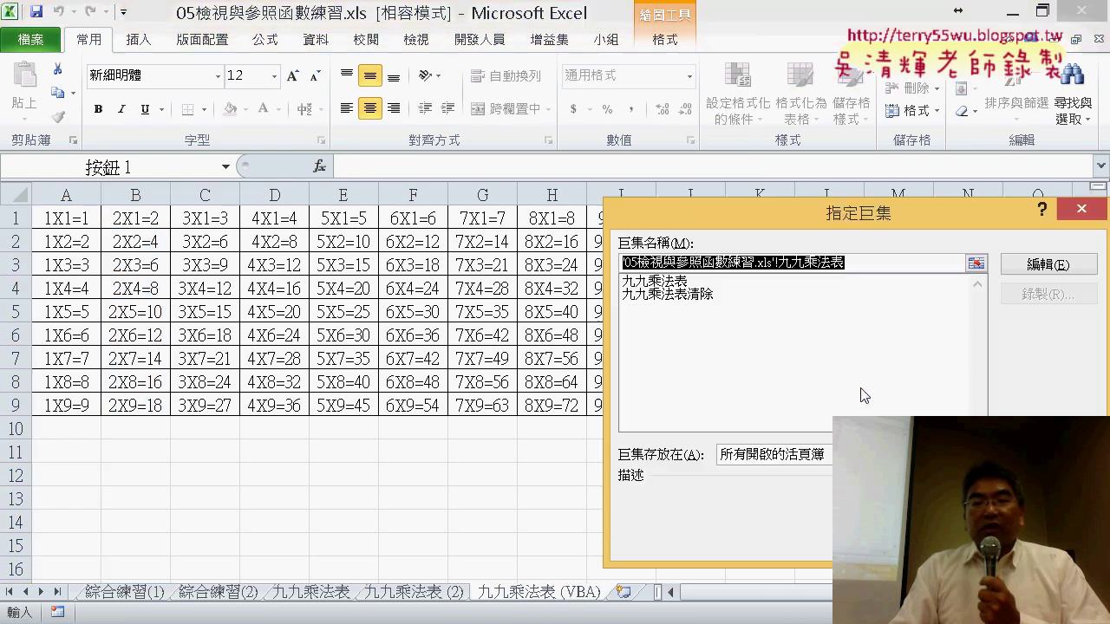
{"action": "left_click", "coordinate": [1025, 266]}
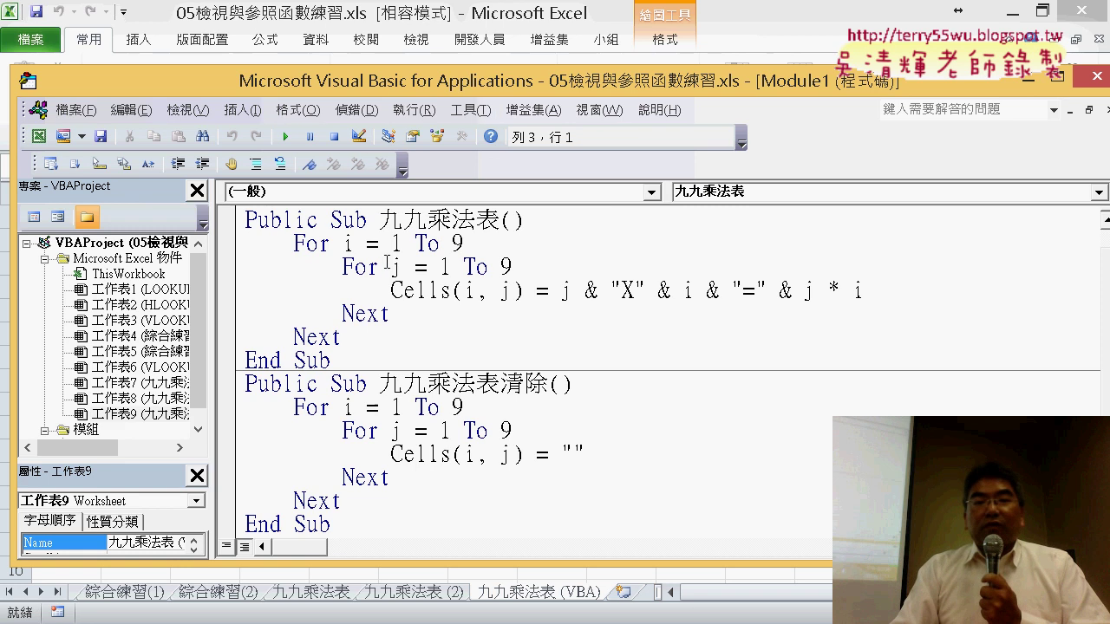
{"action": "double_click", "coordinate": [348, 243]}
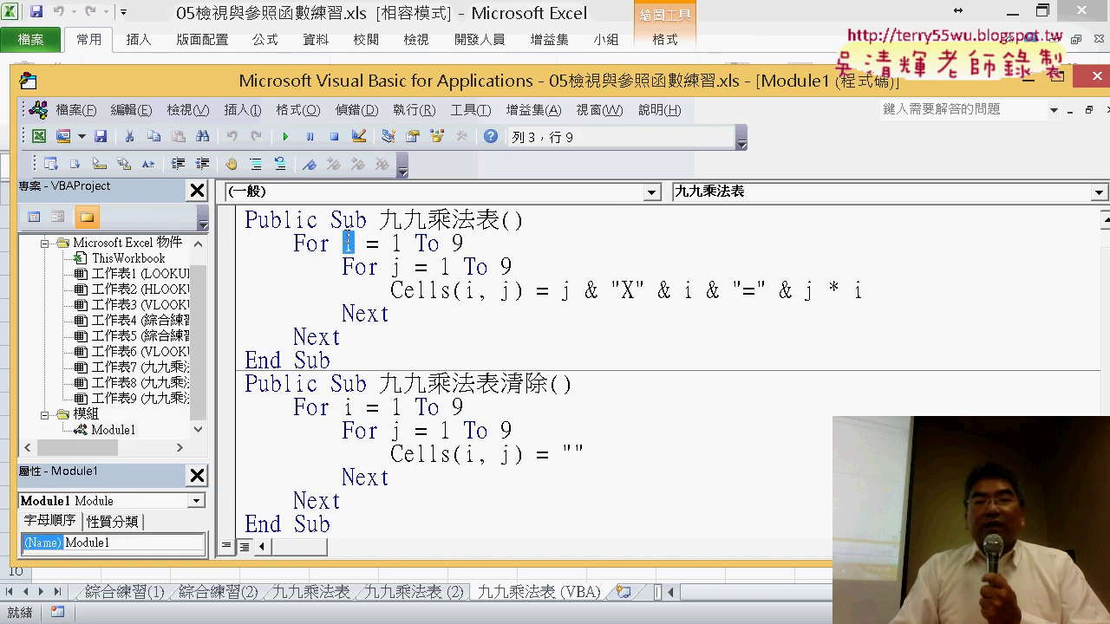
{"action": "double_click", "coordinate": [398, 267]}
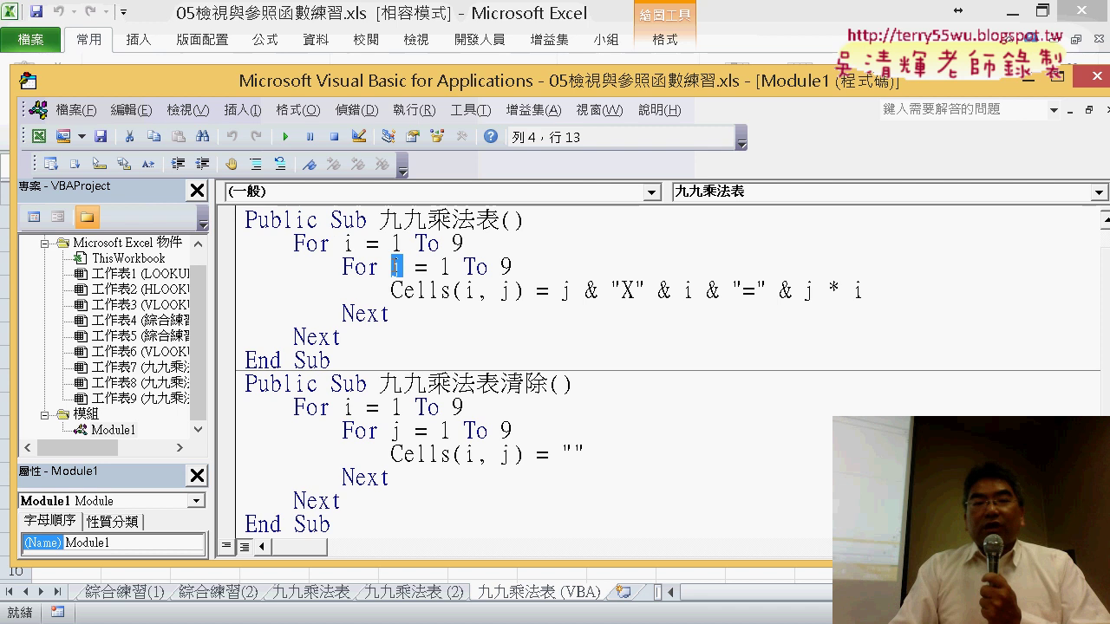
{"action": "left_click", "coordinate": [399, 243]}
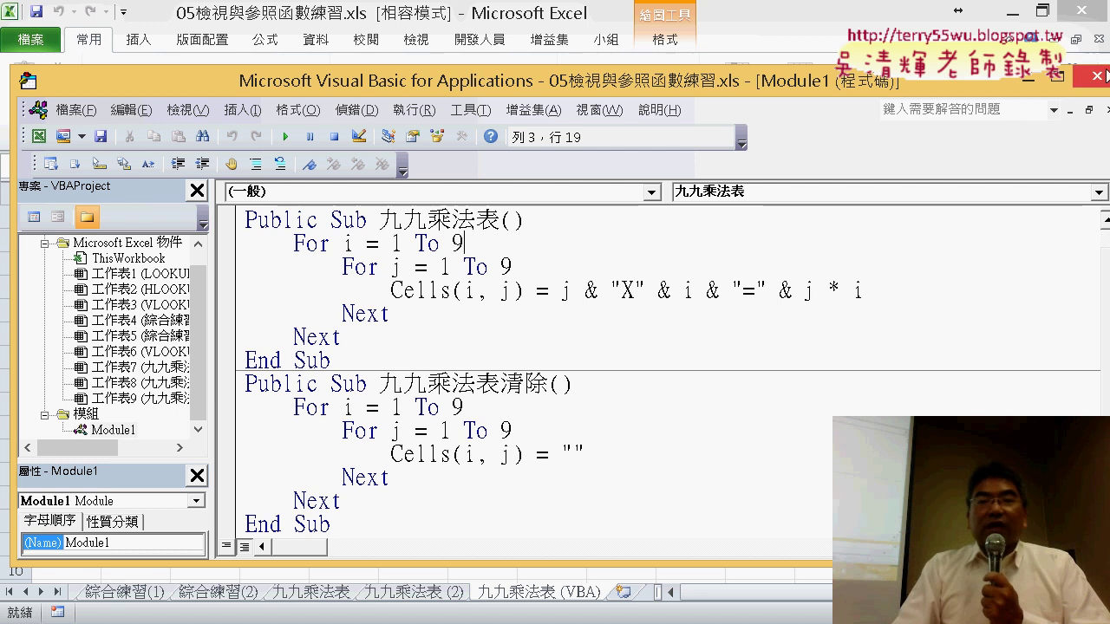
{"action": "left_click", "coordinate": [1101, 77]}
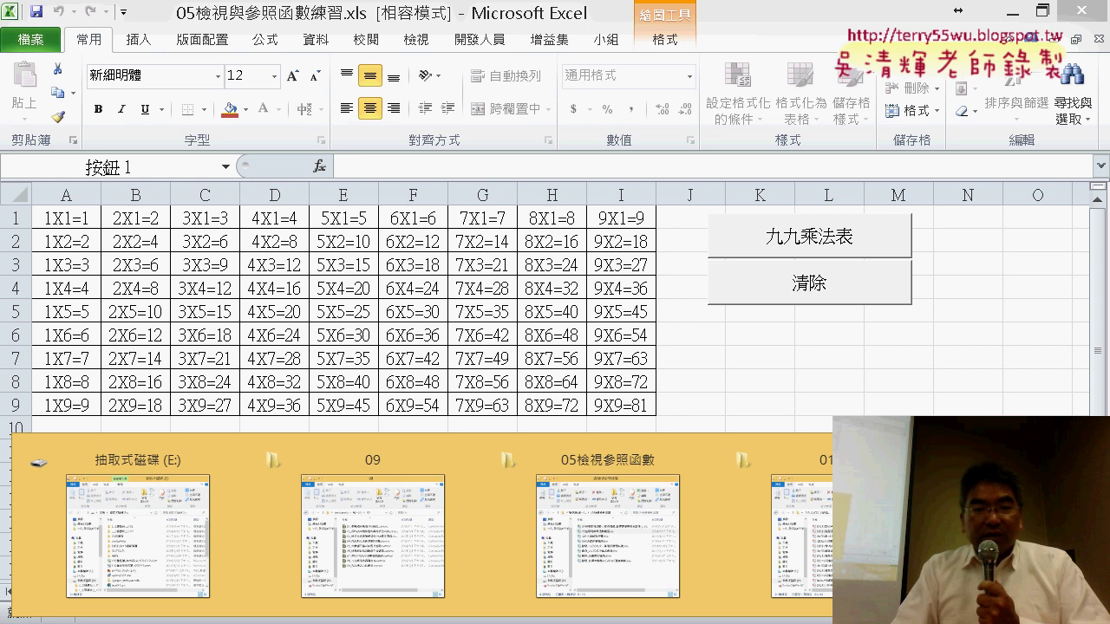
- Bring up the 09 folder window, then go to the 綜合練習(2) sheet
{"action": "left_click", "coordinate": [424, 557]}
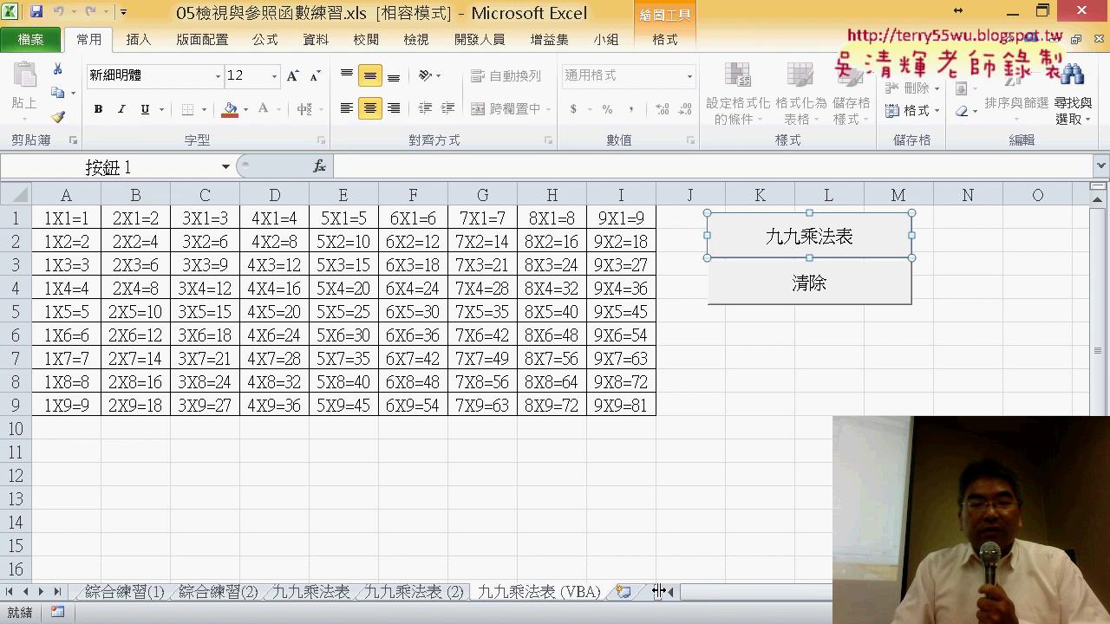
{"action": "left_click_drag", "start_coordinate": [658, 591], "coordinate": [760, 588]}
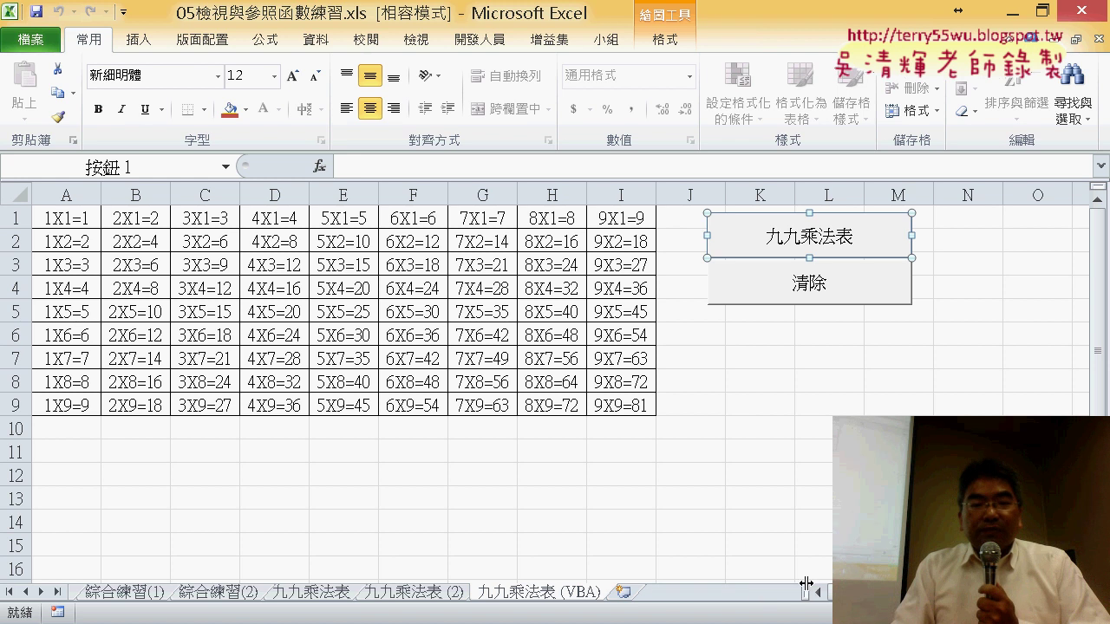
{"action": "left_click", "coordinate": [208, 594]}
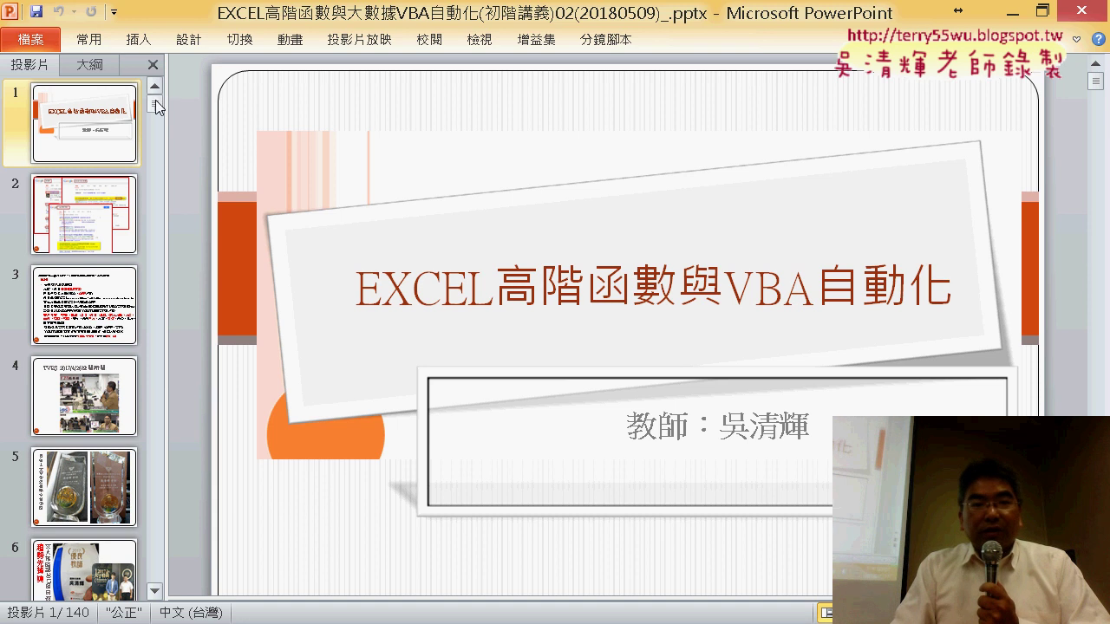
- Page through lecture slides 95, 104 and 110 on custom functions and defined names
{"action": "left_click_drag", "start_coordinate": [155, 102], "coordinate": [150, 345]}
{"action": "left_click_drag", "start_coordinate": [152, 420], "coordinate": [152, 423]}
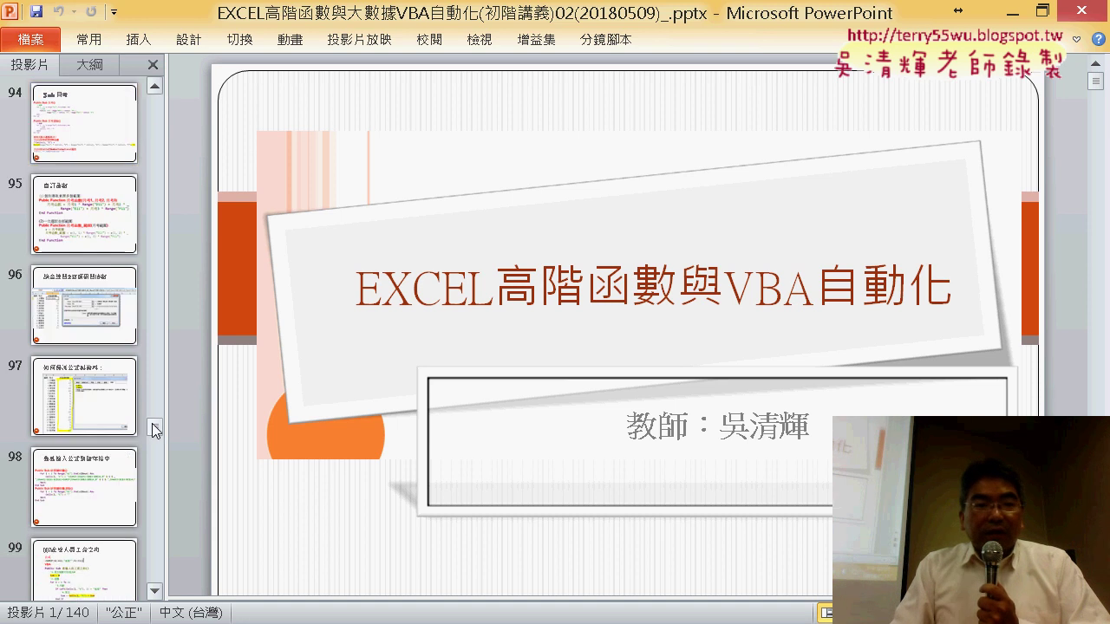
{"action": "left_click", "coordinate": [62, 230]}
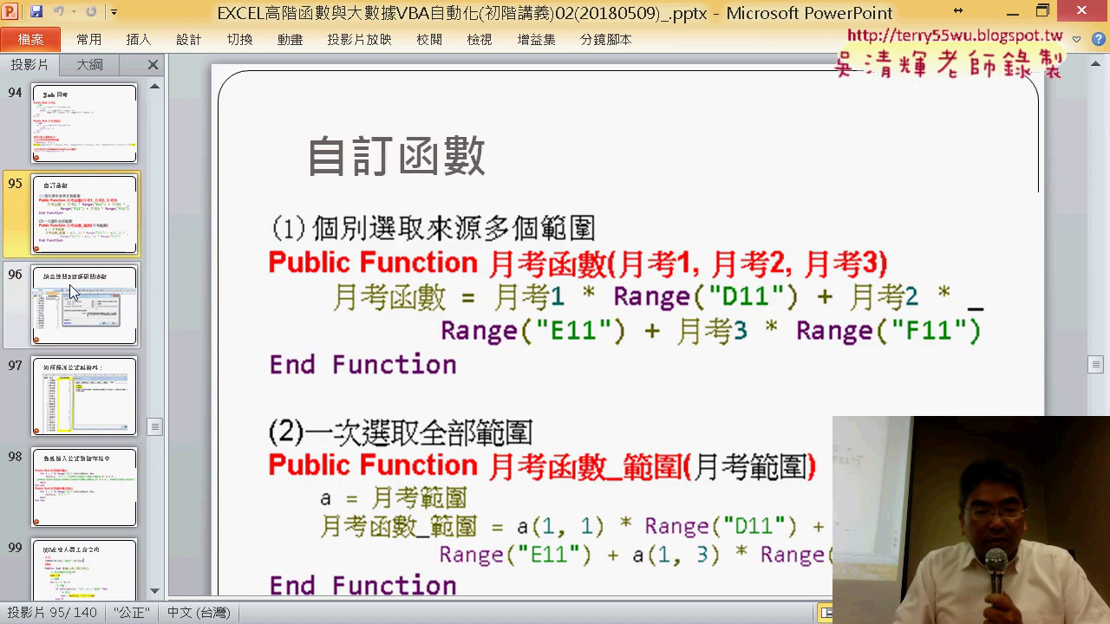
{"action": "scroll", "coordinate": [70, 285], "scroll_direction": "down", "scroll_amount": 2}
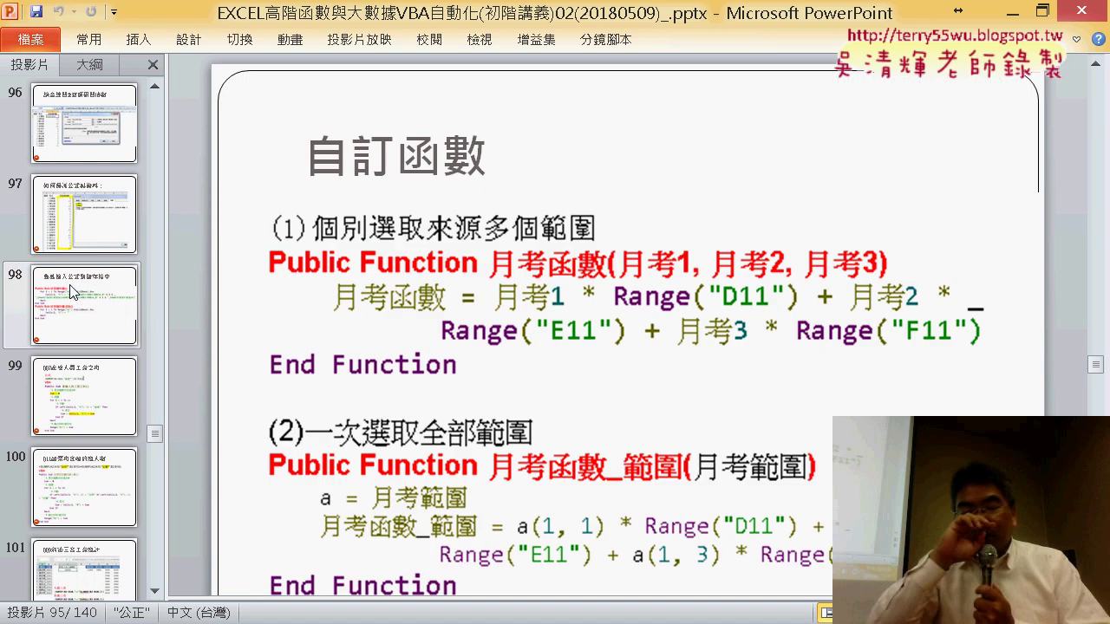
{"action": "scroll", "coordinate": [115, 414], "scroll_direction": "down", "scroll_amount": 2}
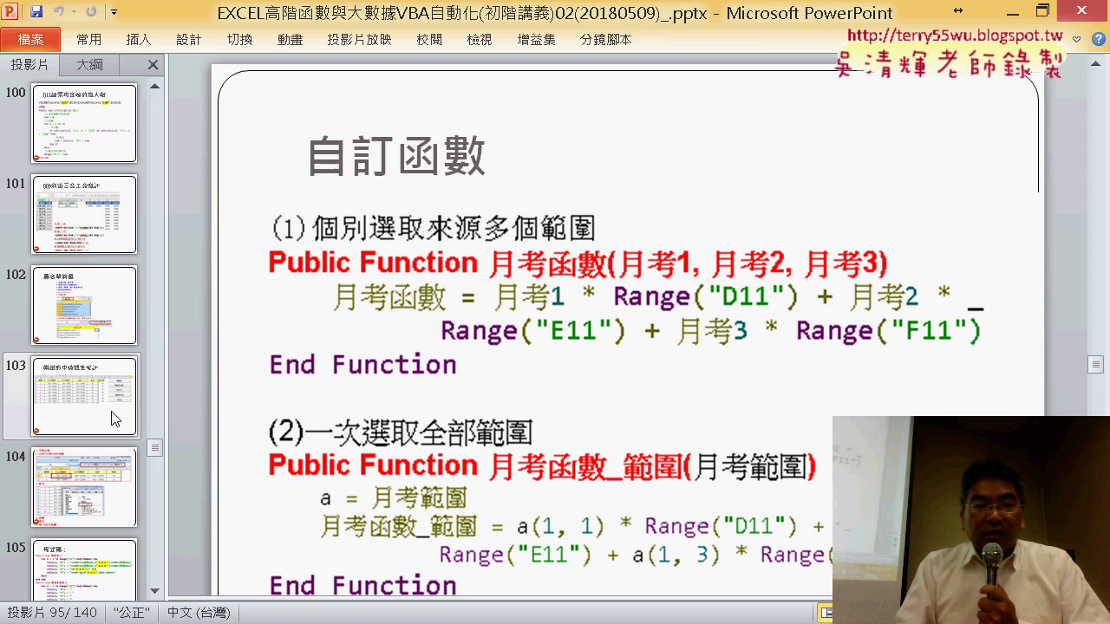
{"action": "left_click", "coordinate": [97, 481]}
{"action": "scroll", "coordinate": [96, 481], "scroll_direction": "down", "scroll_amount": 2}
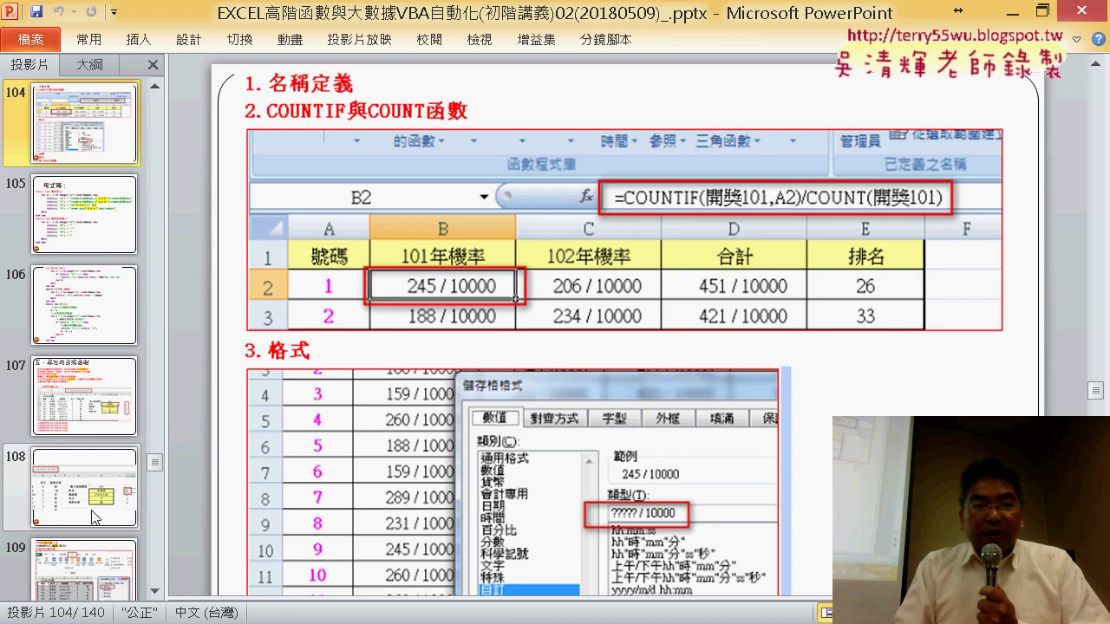
{"action": "scroll", "coordinate": [99, 416], "scroll_direction": "down", "scroll_amount": 2}
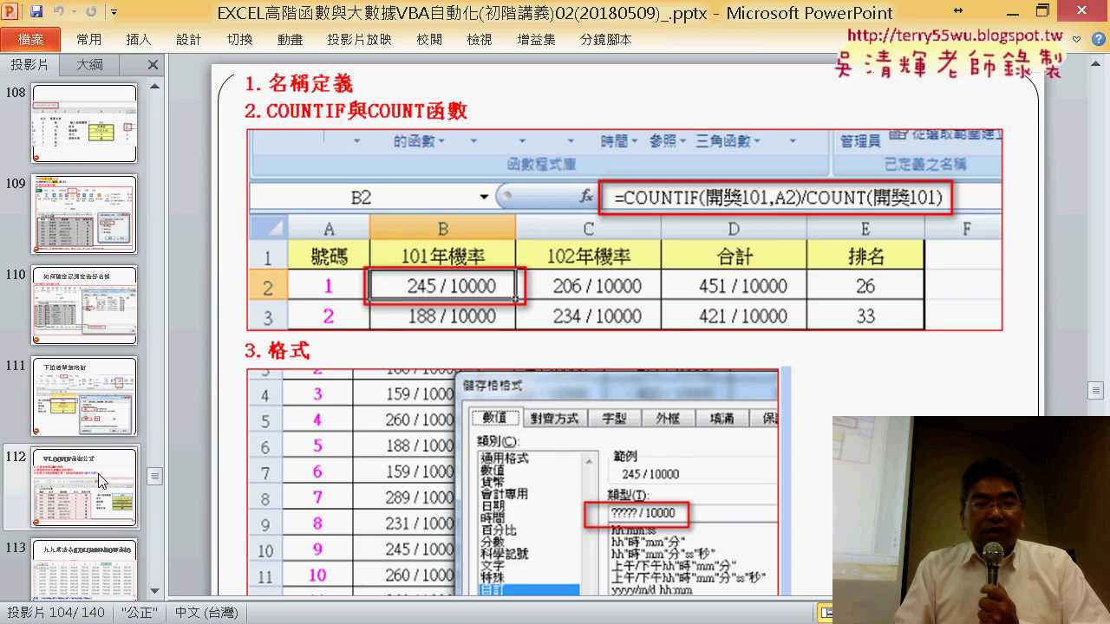
{"action": "left_click", "coordinate": [102, 312]}
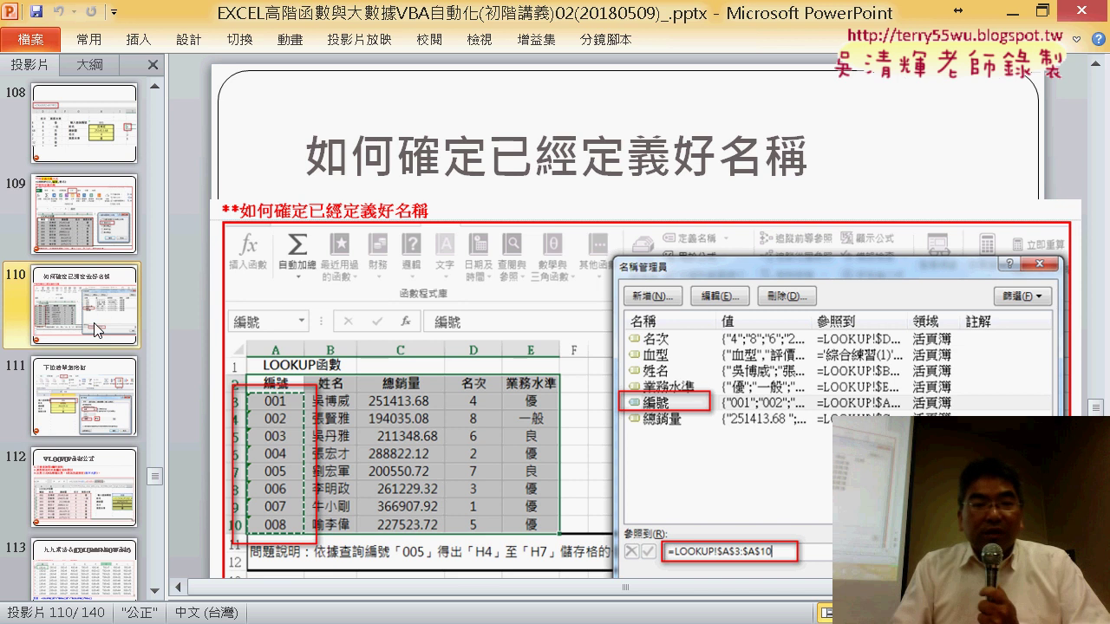
- Show the 九九乘法表, INDEX, OFFSET, 118 and 綜合練習2配股數量表 slides, then return to Excel
{"action": "scroll", "coordinate": [100, 321], "scroll_direction": "down", "scroll_amount": 2}
{"action": "left_click", "coordinate": [94, 321]}
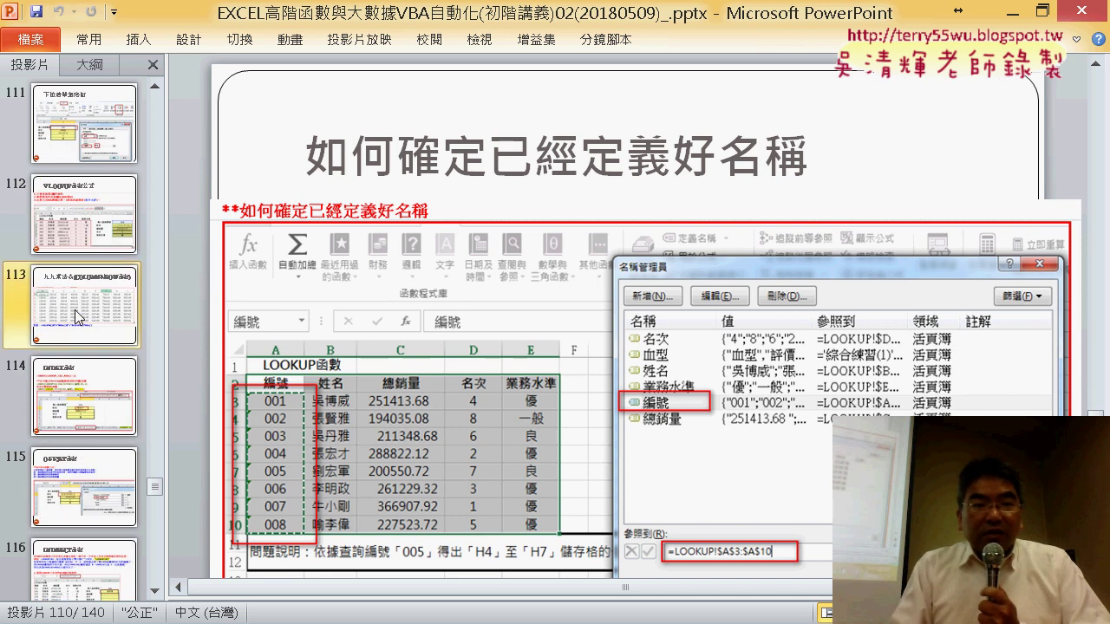
{"action": "left_click", "coordinate": [72, 427]}
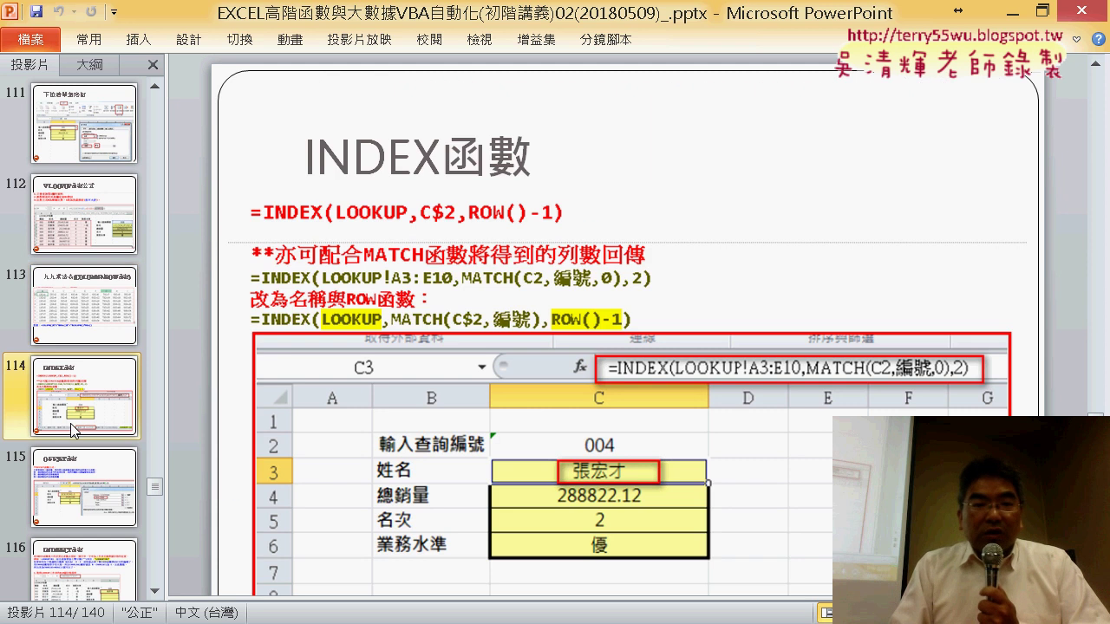
{"action": "left_click", "coordinate": [78, 473]}
{"action": "scroll", "coordinate": [82, 507], "scroll_direction": "down", "scroll_amount": 2}
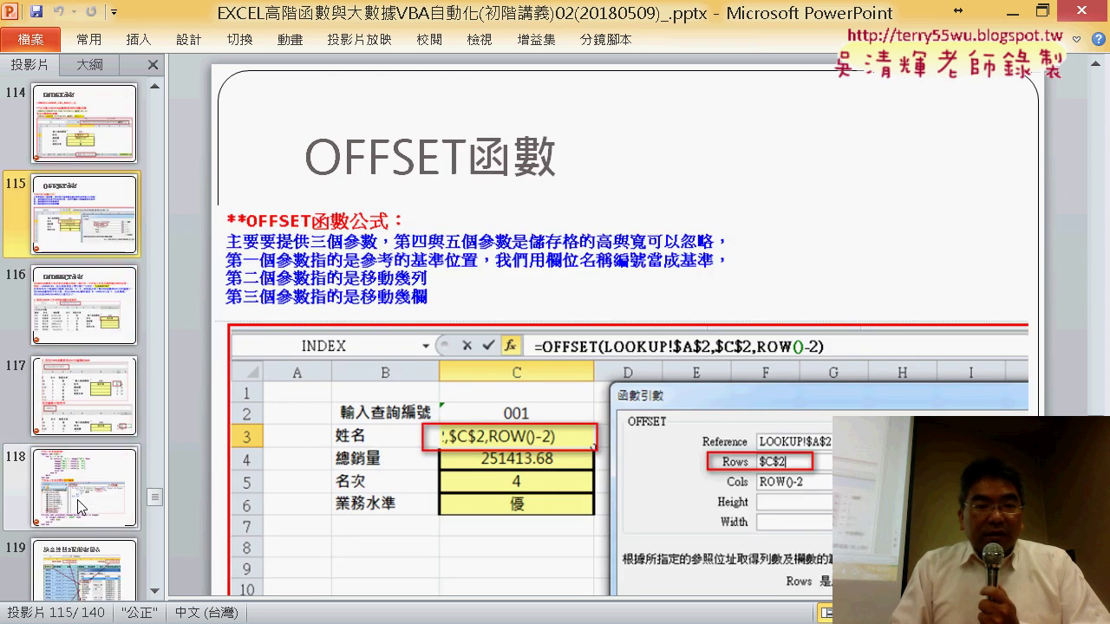
{"action": "left_click", "coordinate": [78, 505]}
{"action": "left_click", "coordinate": [82, 592]}
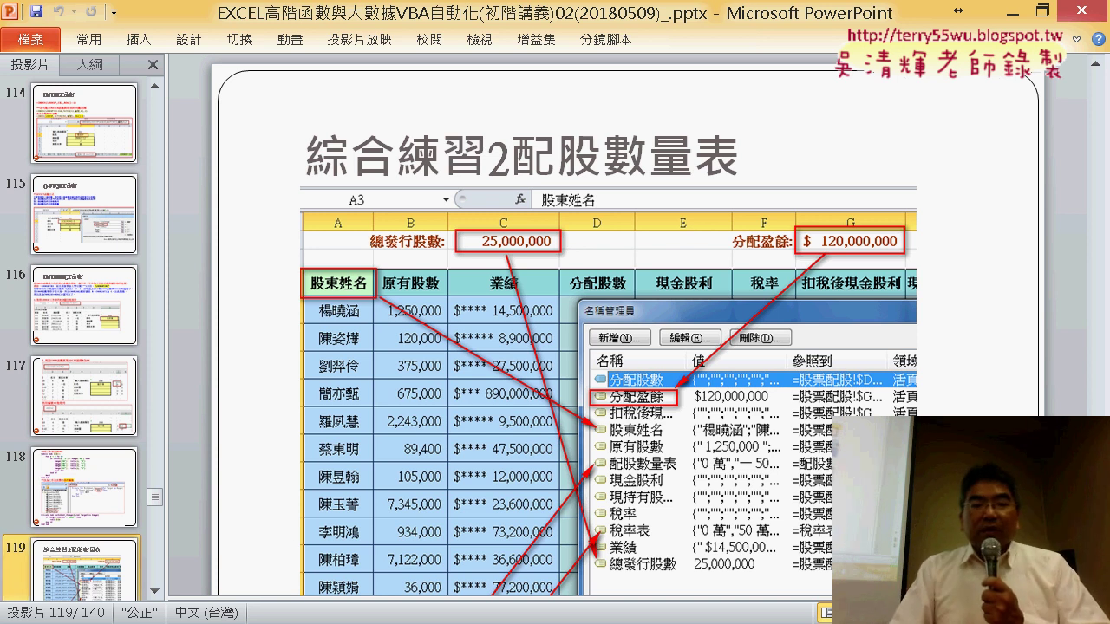
{"action": "key", "text": "alt+Tab"}
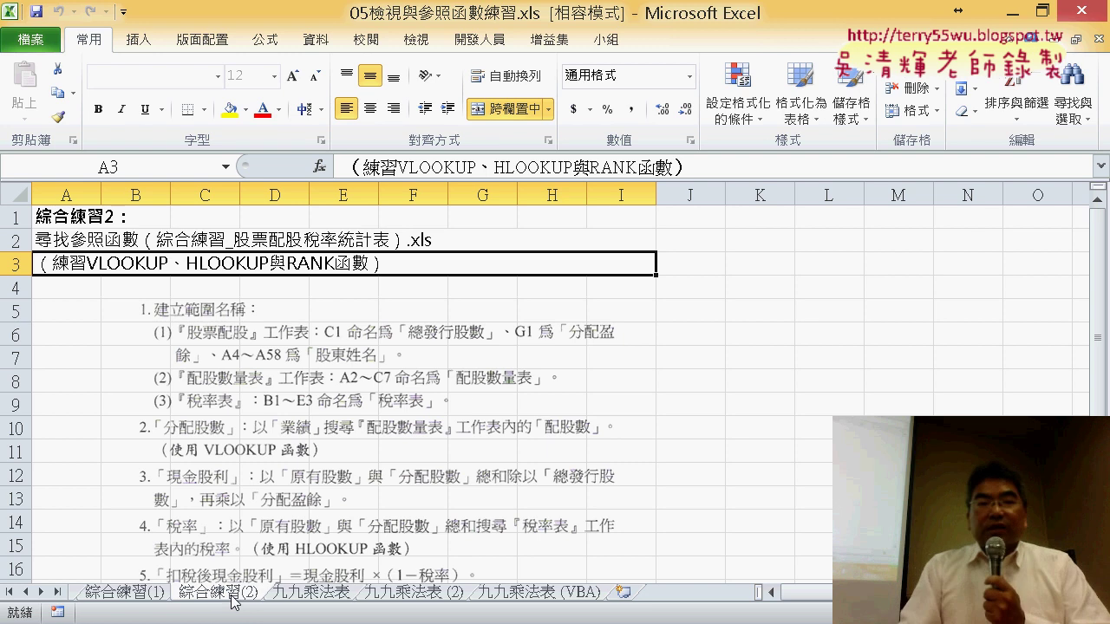
- Enlarge the 綜合練習(2) instructions picture to span roughly columns A–J, rows 5–22
{"action": "left_click", "coordinate": [462, 385]}
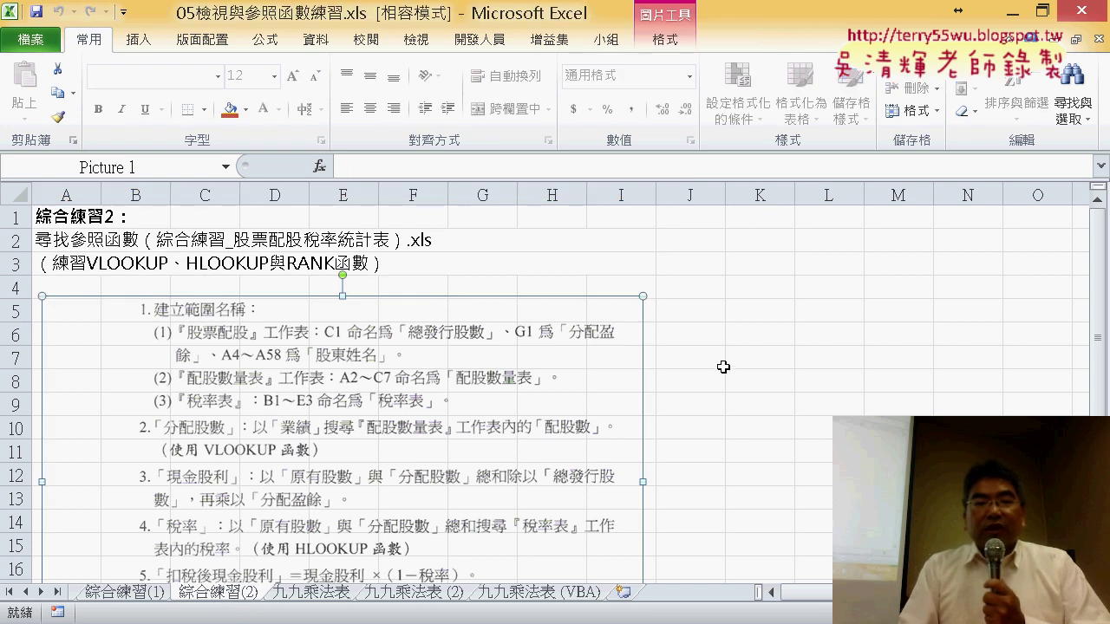
{"action": "scroll", "coordinate": [723, 366], "scroll_direction": "down", "scroll_amount": 2}
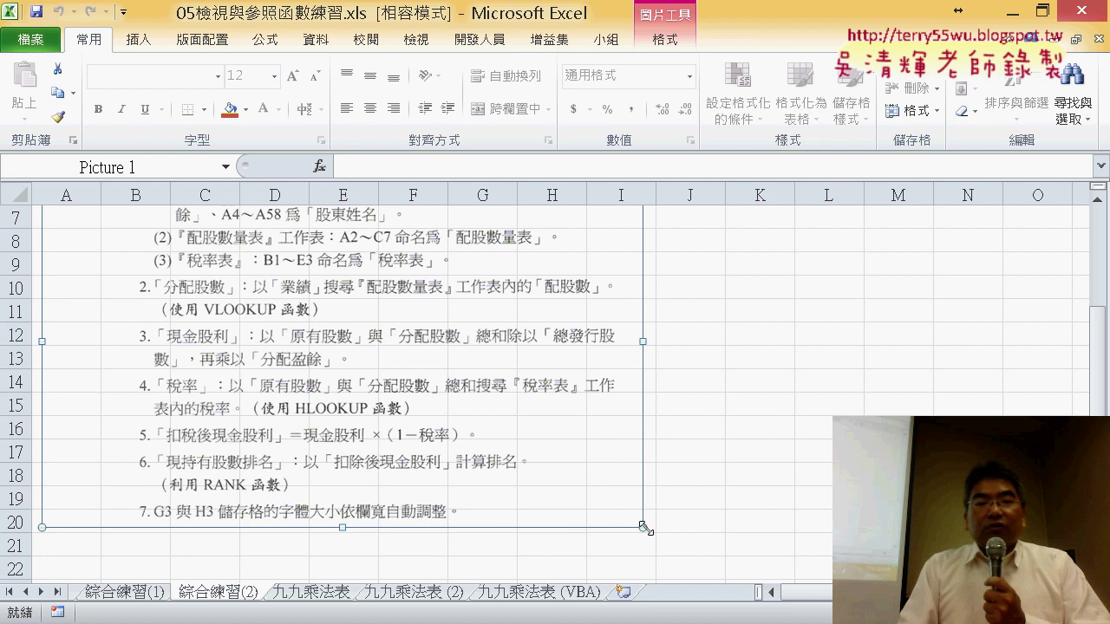
{"action": "left_click_drag", "start_coordinate": [644, 526], "coordinate": [705, 567]}
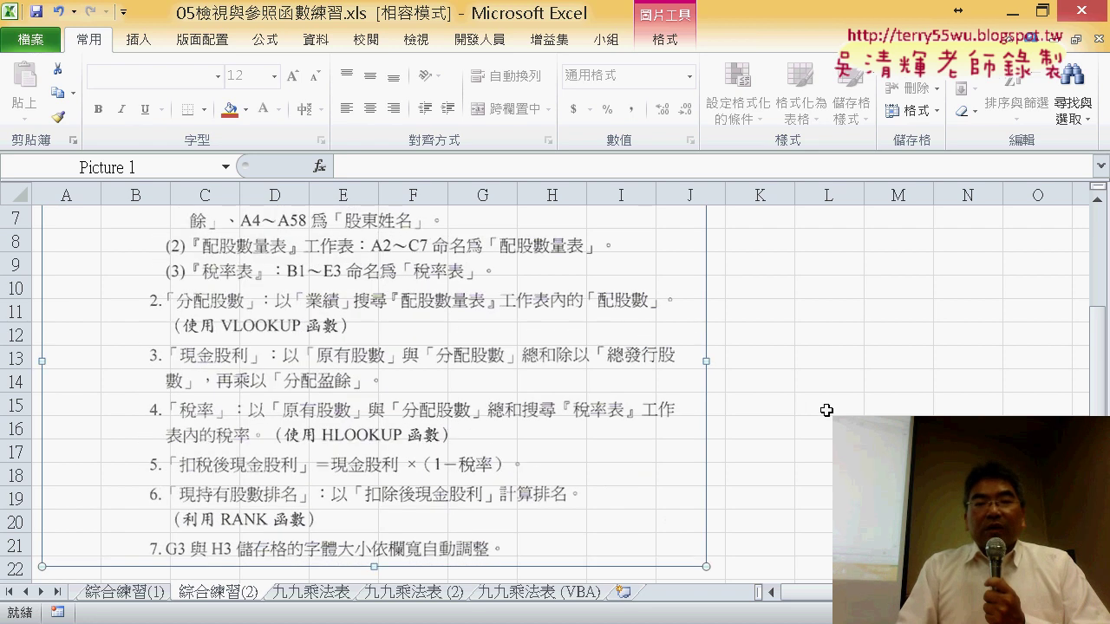
{"action": "scroll", "coordinate": [826, 409], "scroll_direction": "up", "scroll_amount": 2}
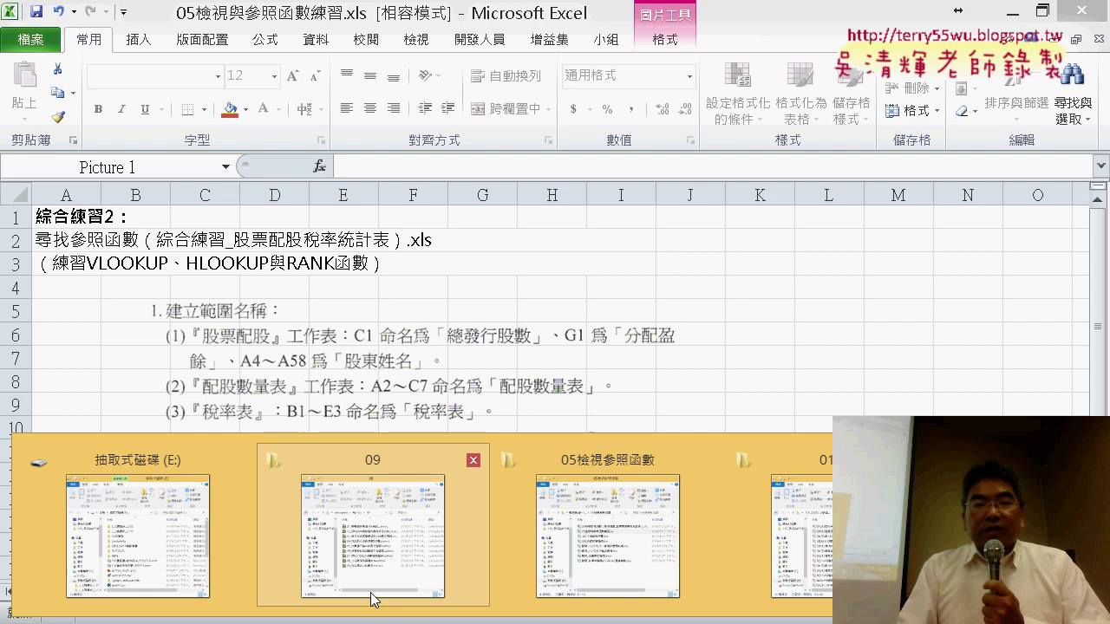
- Open the 股票配股稅率統計表 workbook and the 05檢視與參照函數練習.xls practice workbook
{"action": "left_click", "coordinate": [621, 541]}
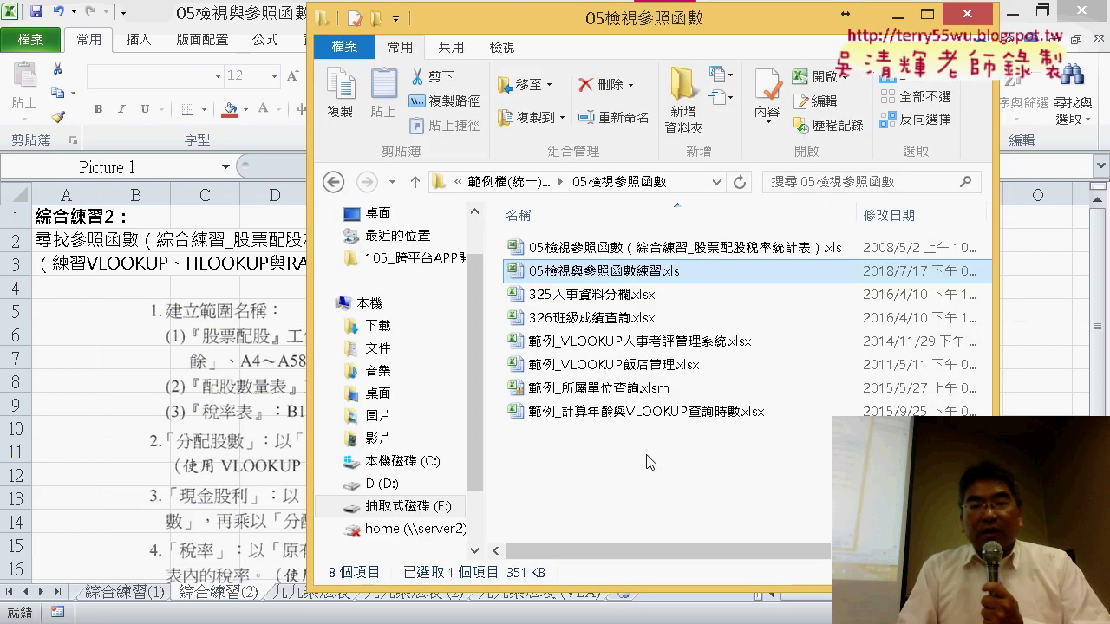
{"action": "double_click", "coordinate": [702, 248]}
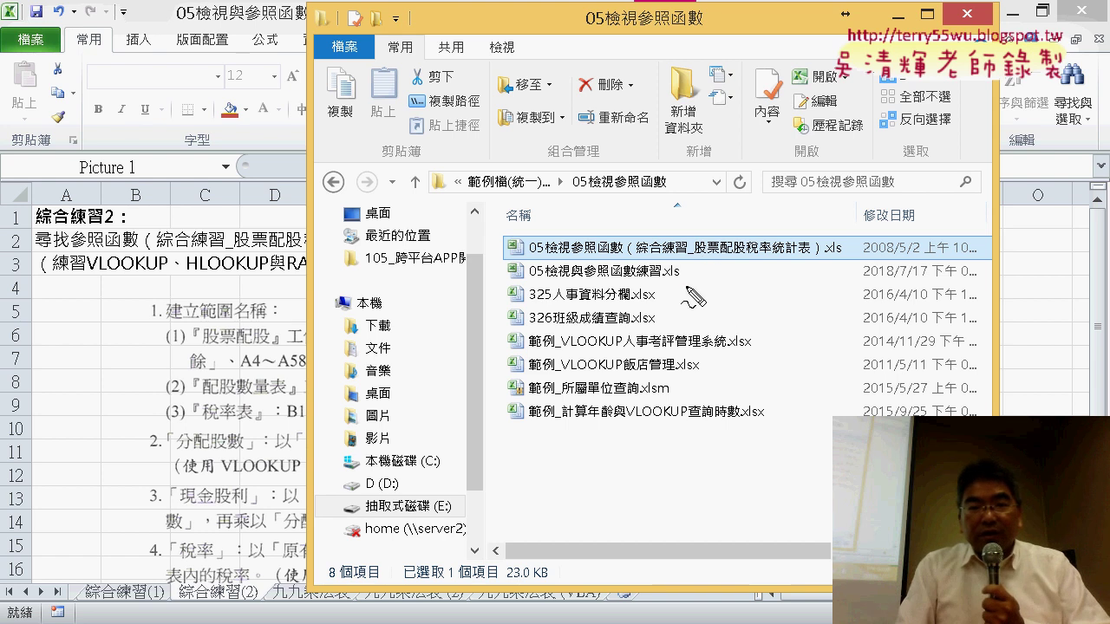
{"action": "left_click_drag", "start_coordinate": [685, 280], "coordinate": [527, 282]}
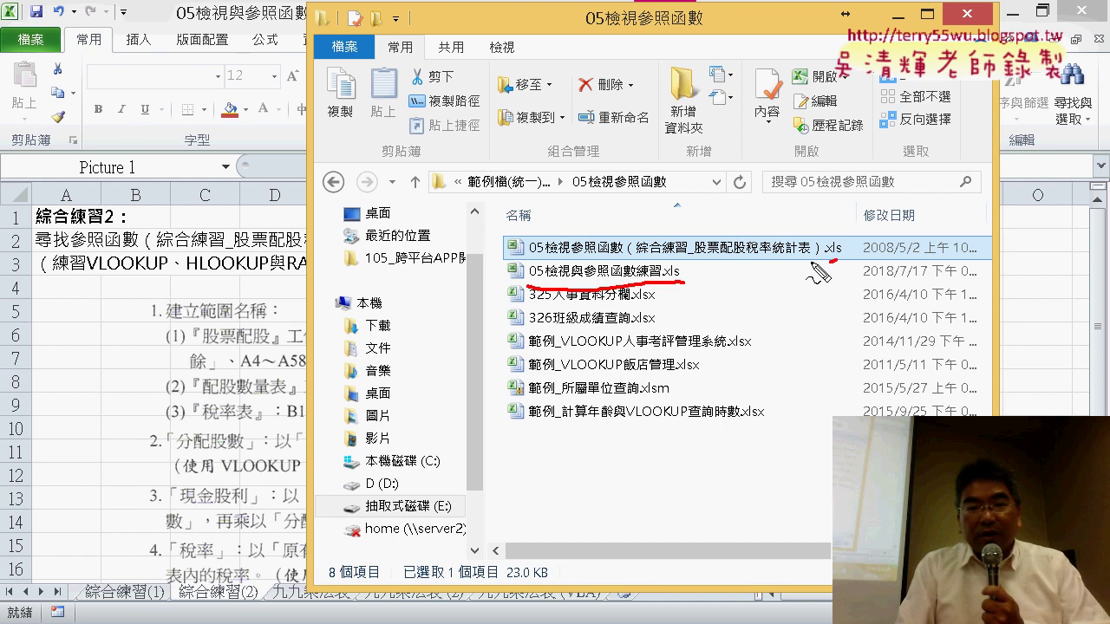
{"action": "left_click_drag", "start_coordinate": [828, 260], "coordinate": [673, 258]}
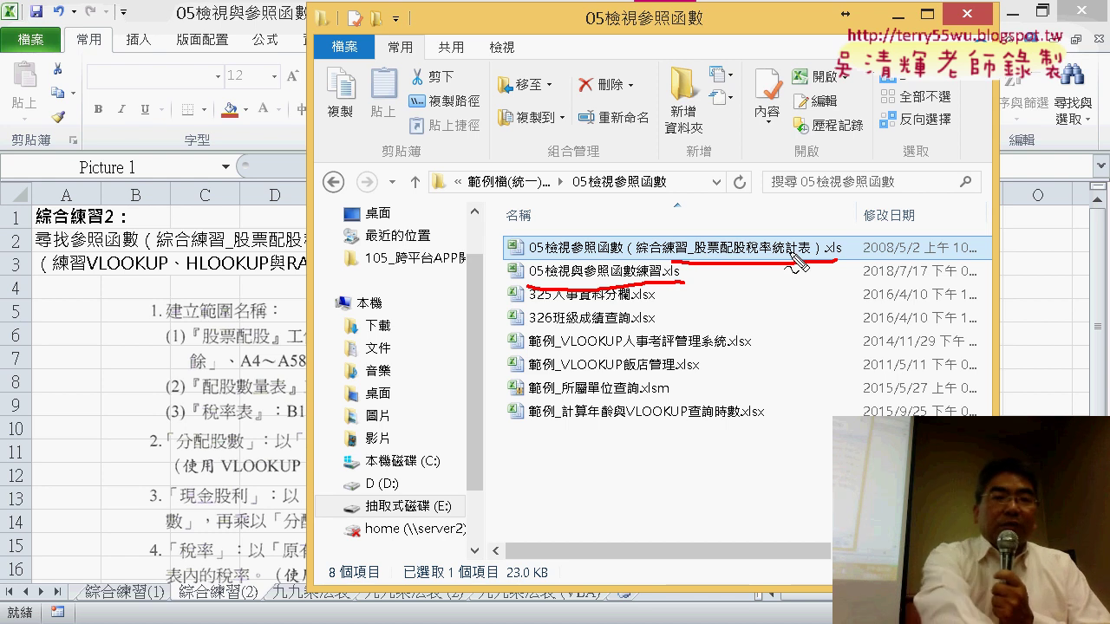
{"action": "key", "text": "Escape"}
{"action": "double_click", "coordinate": [790, 250]}
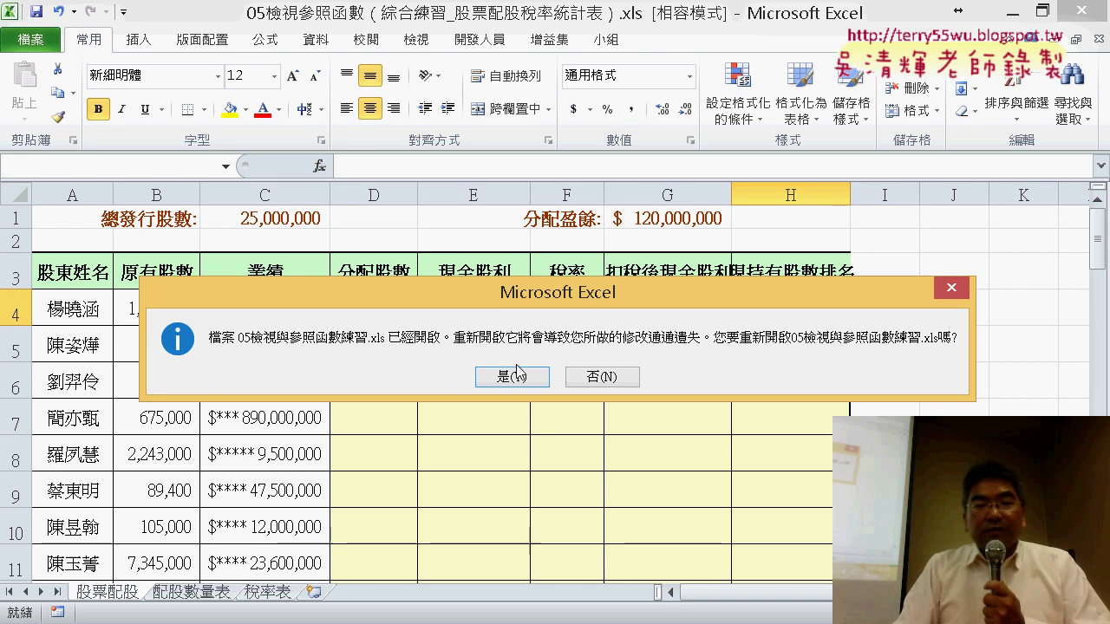
- Reopen the practice workbook at 綜合練習(2), then bring the stock-dividend workbook's 股票配股 sheet forward
{"action": "left_click", "coordinate": [503, 375]}
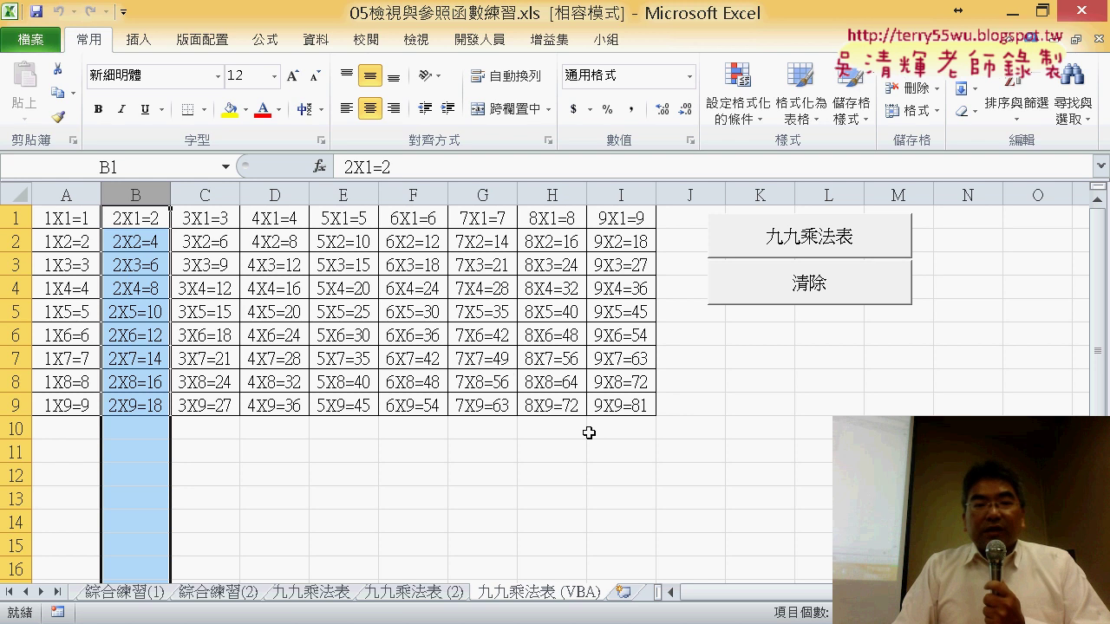
{"action": "left_click", "coordinate": [236, 596]}
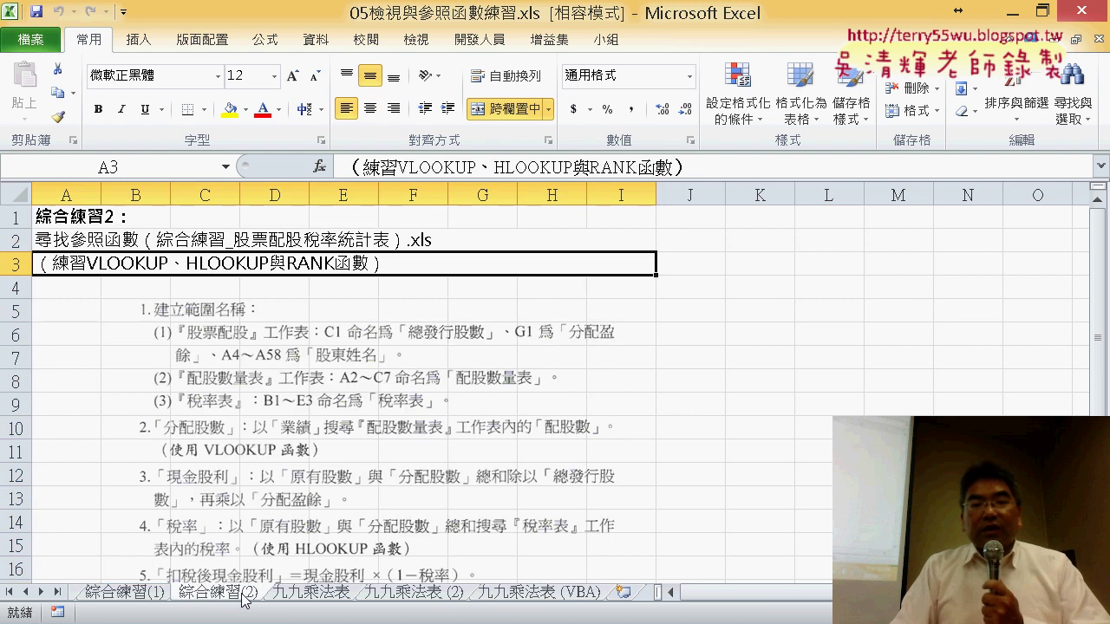
{"action": "left_click", "coordinate": [373, 443]}
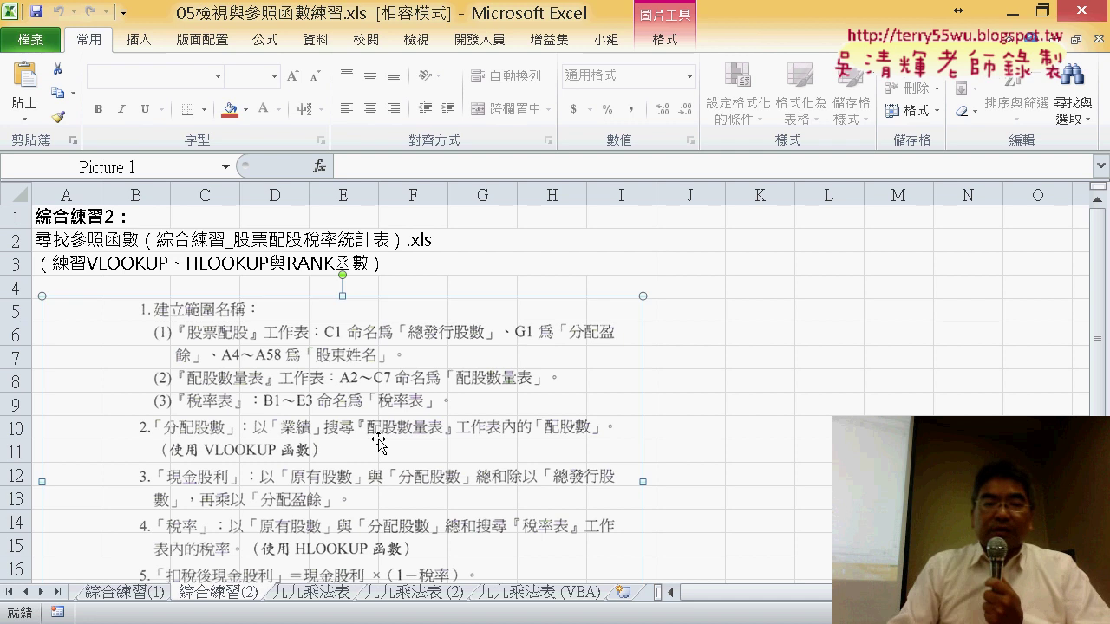
{"action": "left_click", "coordinate": [273, 621]}
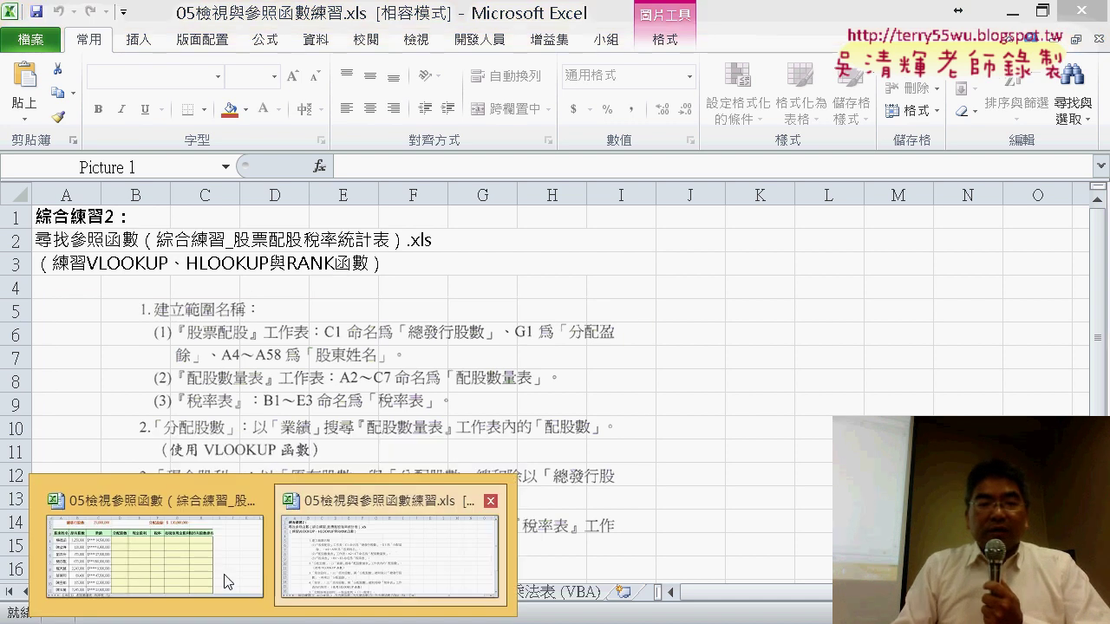
{"action": "left_click", "coordinate": [227, 582]}
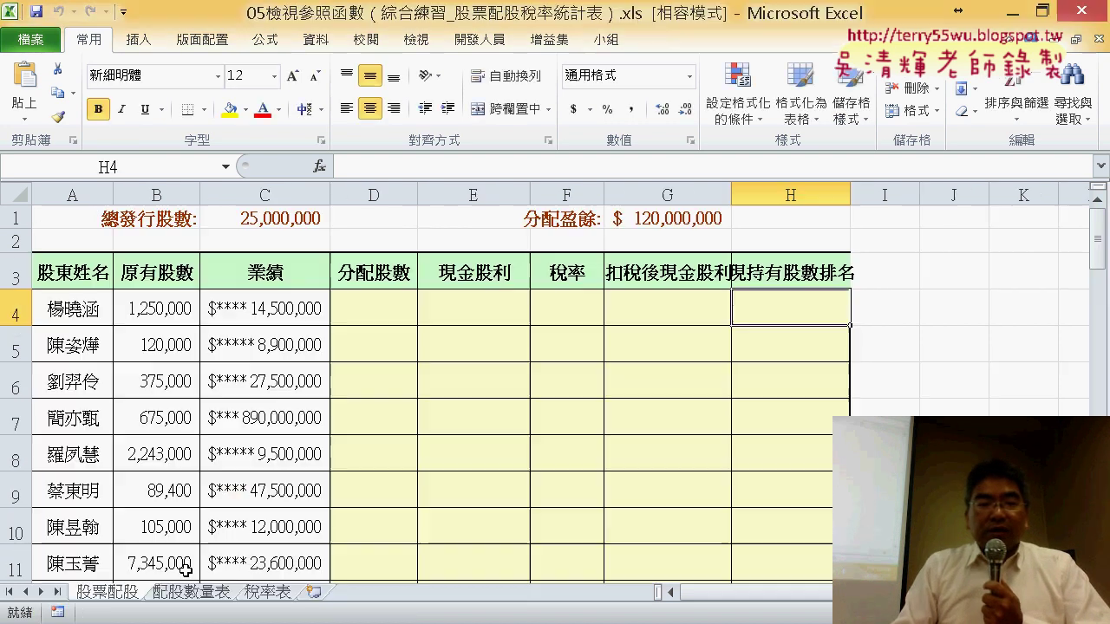
{"action": "left_click", "coordinate": [238, 528]}
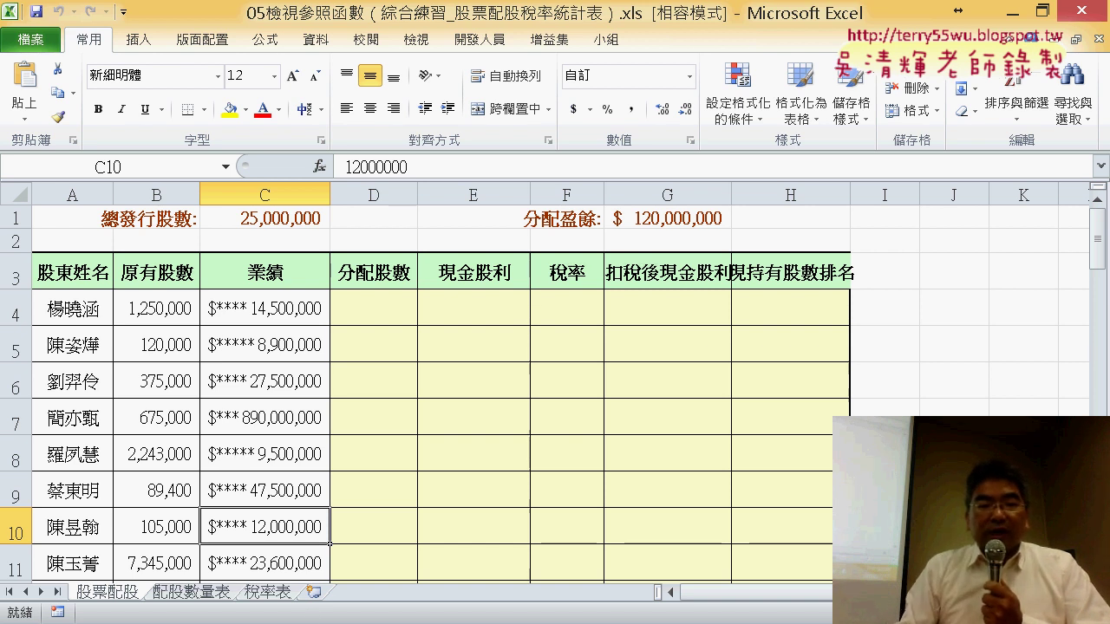
{"action": "left_click", "coordinate": [339, 572]}
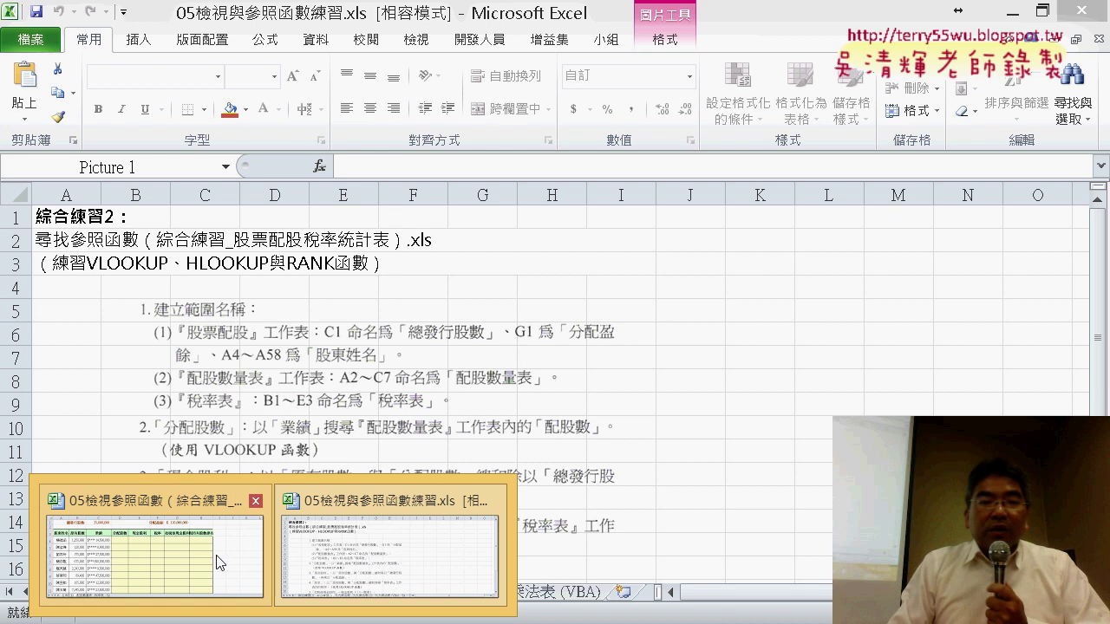
{"action": "left_click", "coordinate": [218, 562]}
{"action": "left_click", "coordinate": [389, 311]}
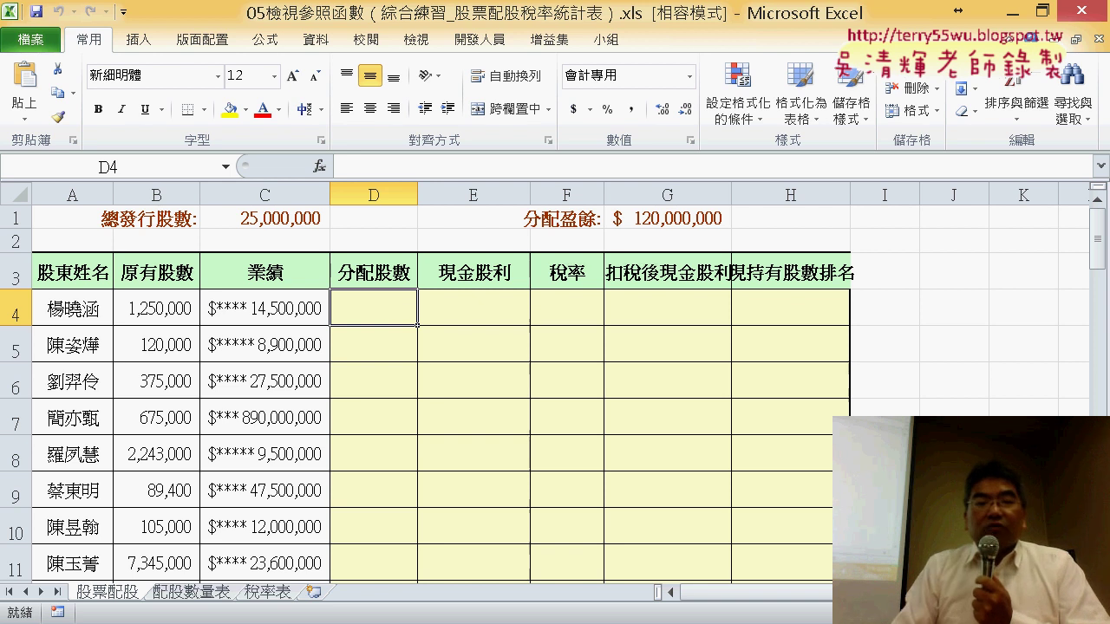
{"action": "left_click", "coordinate": [394, 546]}
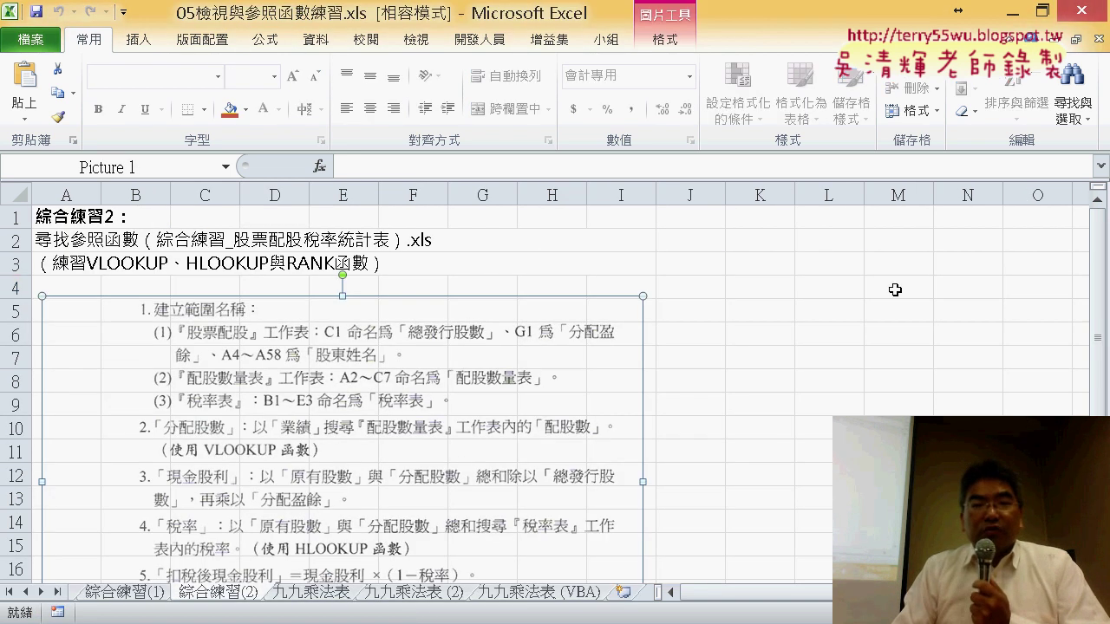
{"action": "left_click", "coordinate": [1012, 13]}
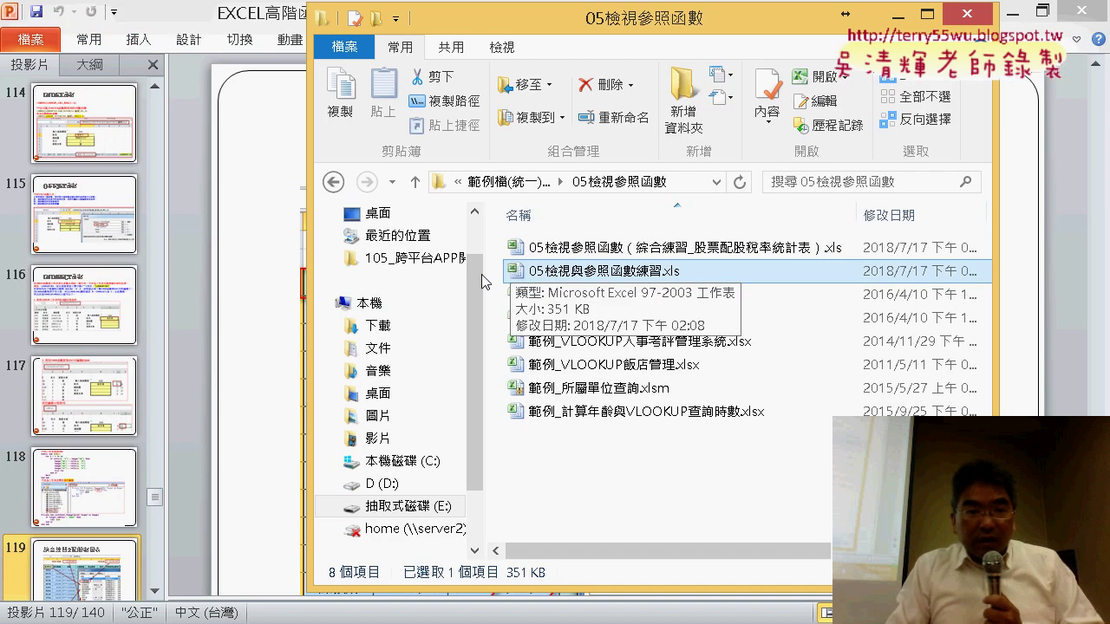
{"action": "left_click", "coordinate": [147, 546]}
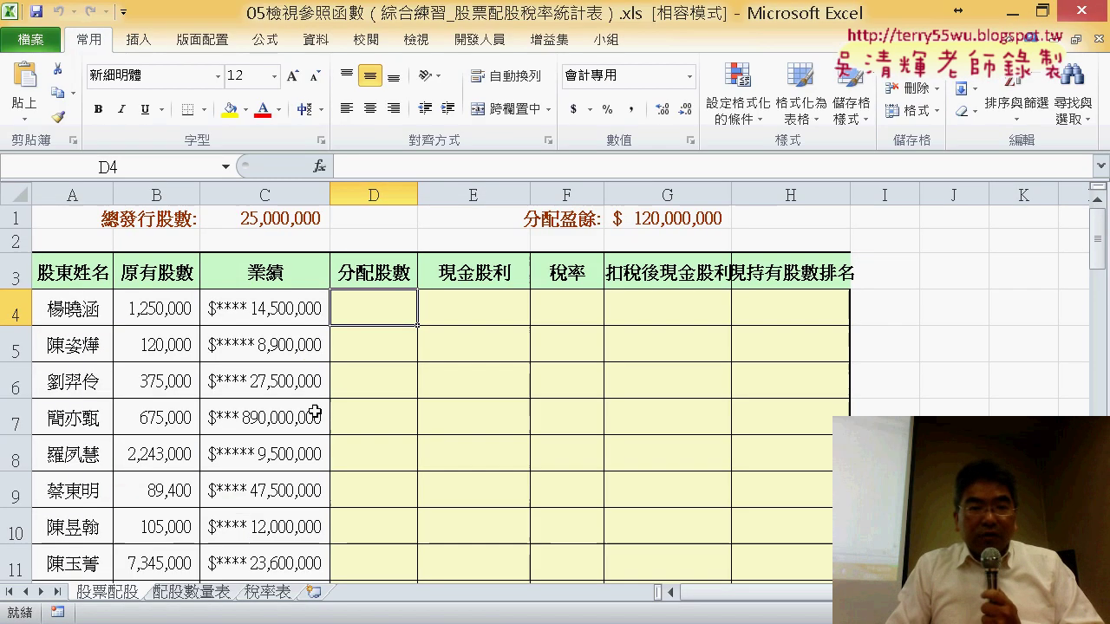
{"action": "left_click", "coordinate": [386, 271]}
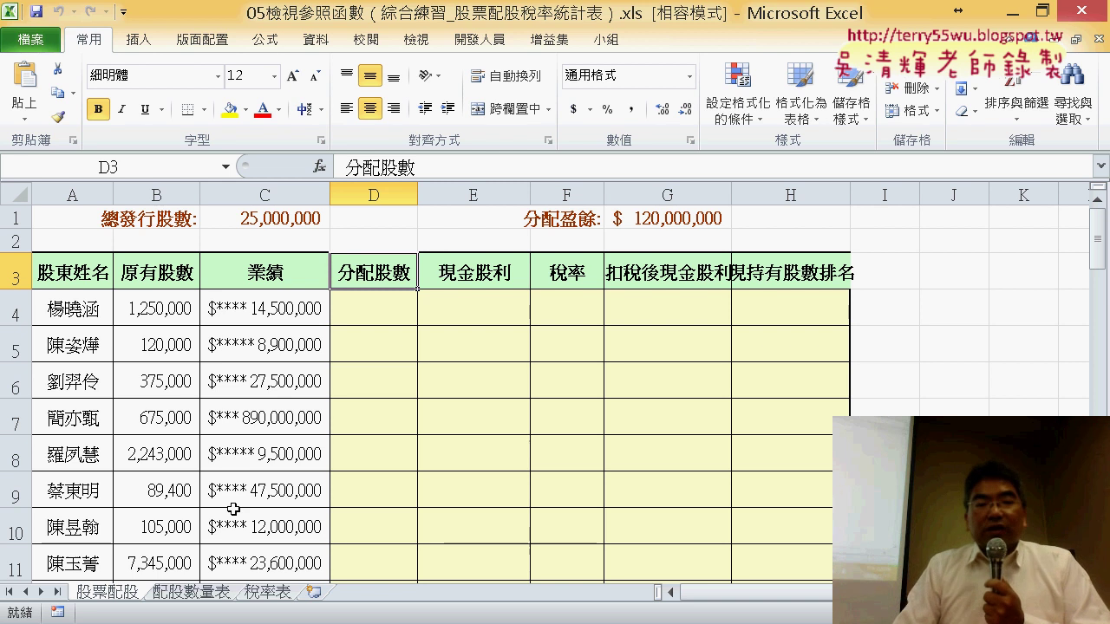
- Inspect 配股數量表 brackets (0 → 10,000 shares, 500 → 25,000 shares), then return to 股票配股
{"action": "left_click", "coordinate": [192, 592]}
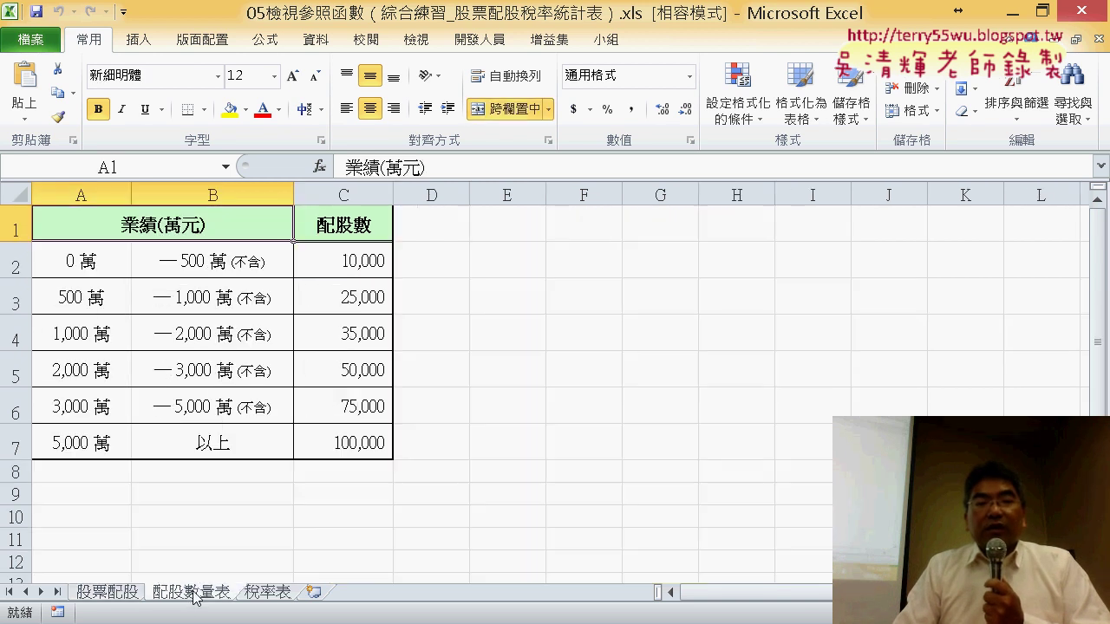
{"action": "left_click", "coordinate": [95, 265]}
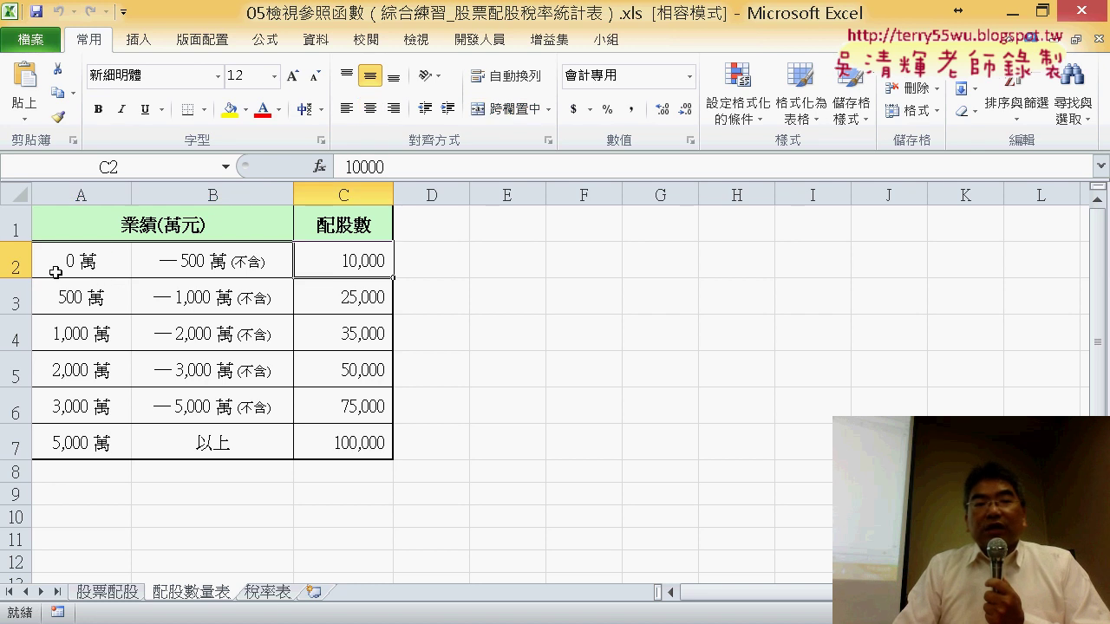
{"action": "left_click", "coordinate": [55, 272]}
{"action": "left_click", "coordinate": [57, 300]}
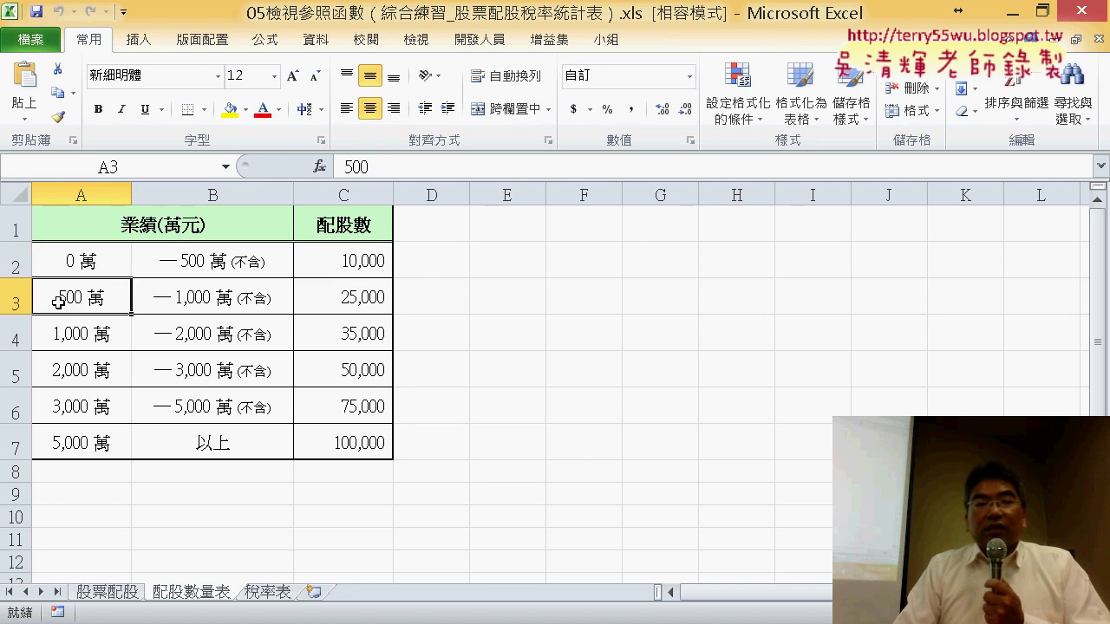
{"action": "left_click", "coordinate": [84, 261]}
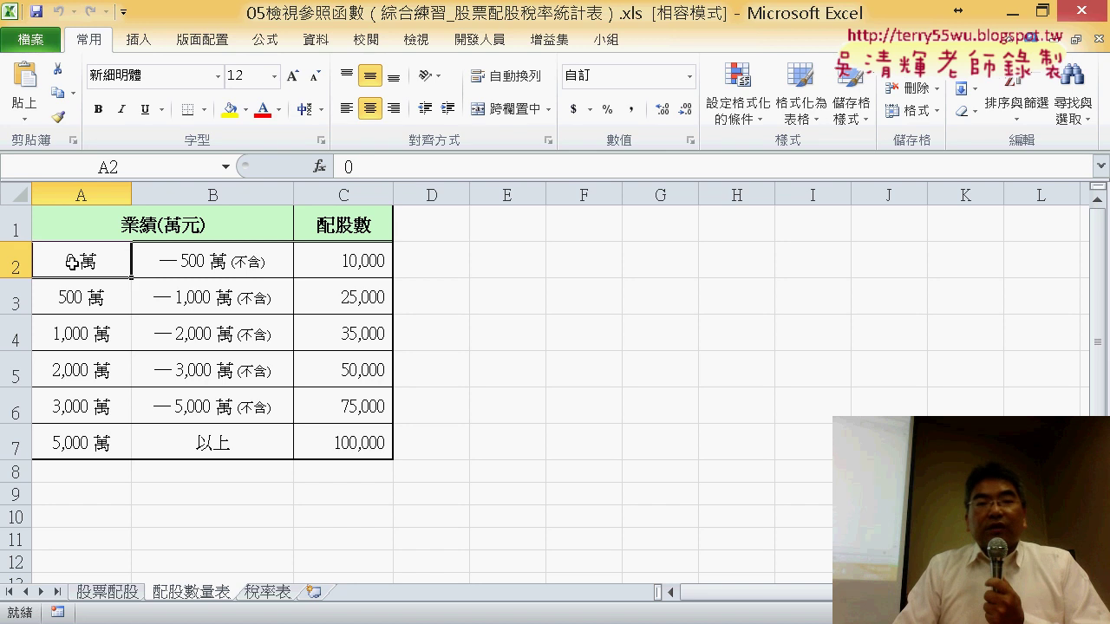
{"action": "left_click", "coordinate": [363, 262]}
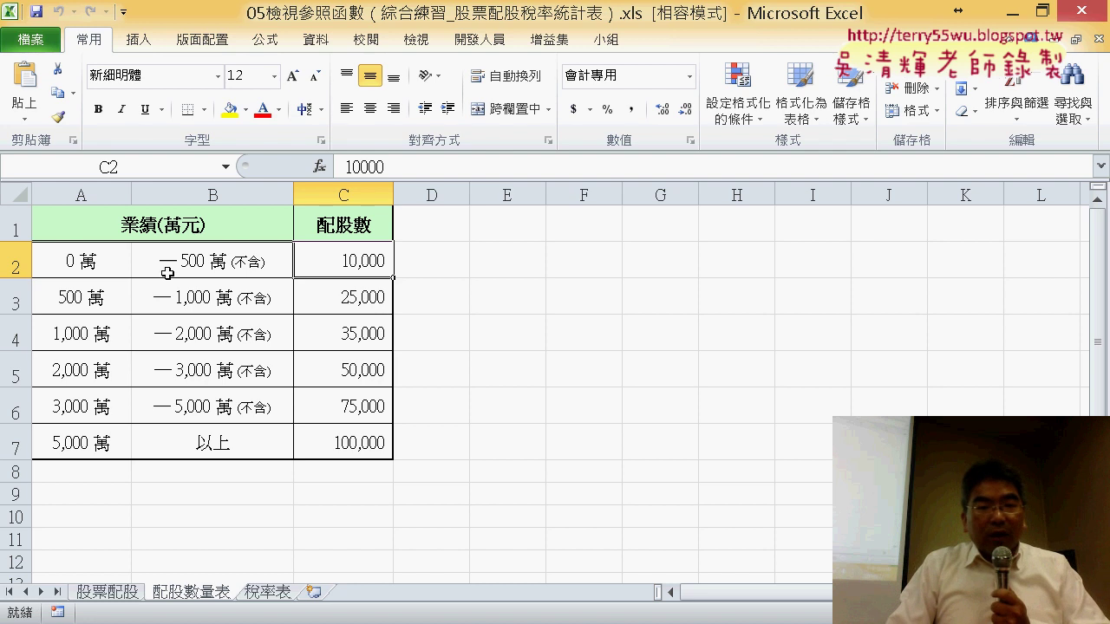
{"action": "left_click", "coordinate": [86, 300]}
{"action": "left_click", "coordinate": [209, 297]}
{"action": "left_click", "coordinate": [382, 296]}
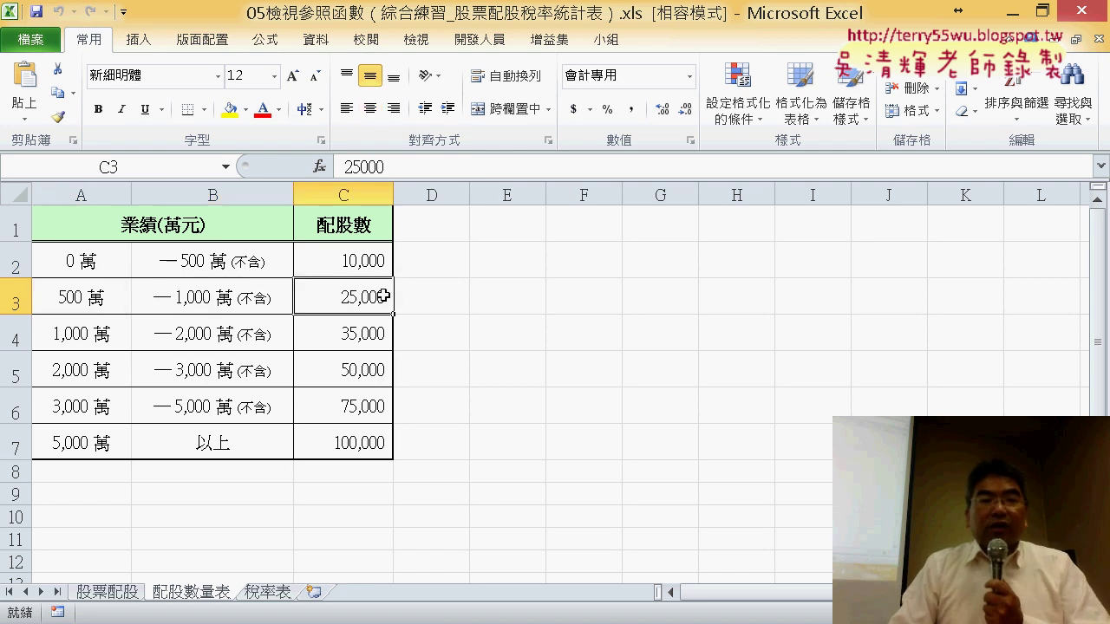
{"action": "left_click", "coordinate": [105, 596]}
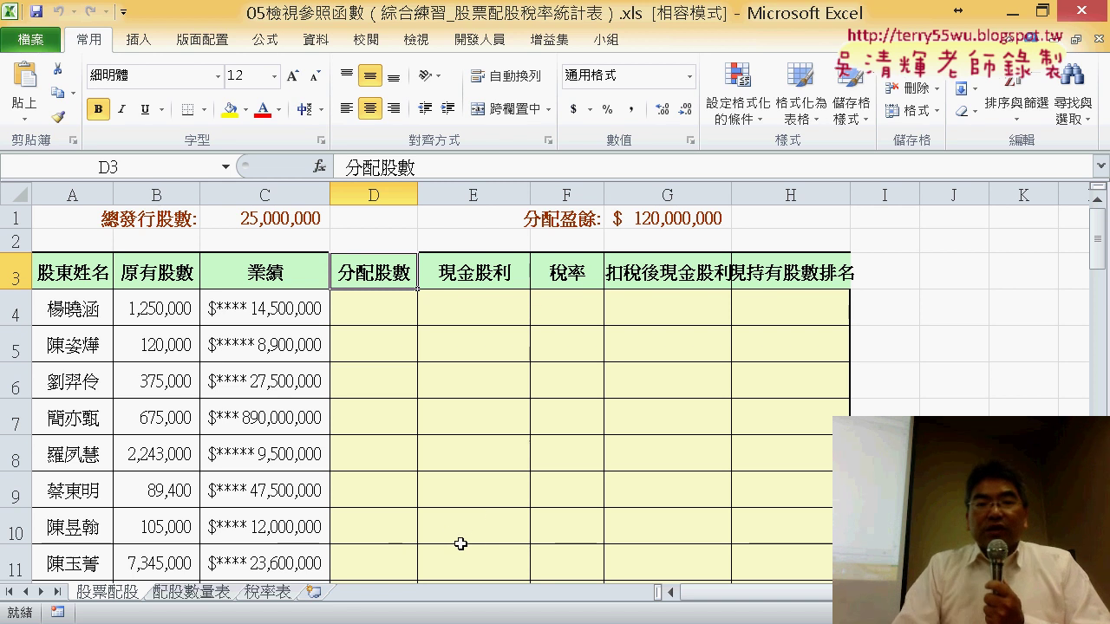
{"action": "left_click", "coordinate": [265, 40]}
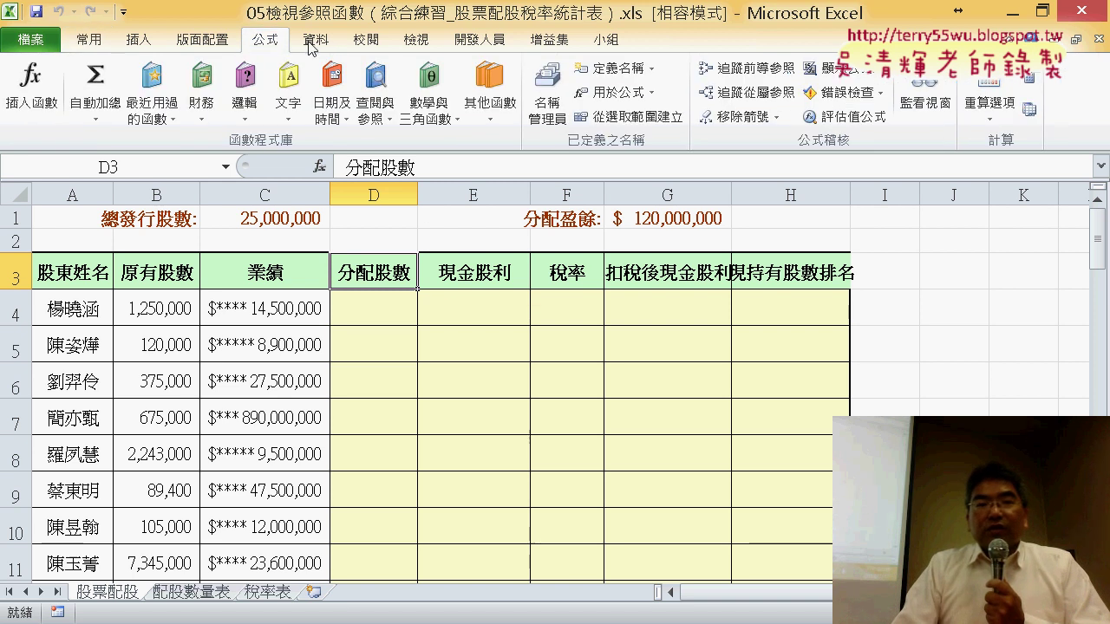
{"action": "left_click", "coordinate": [551, 120]}
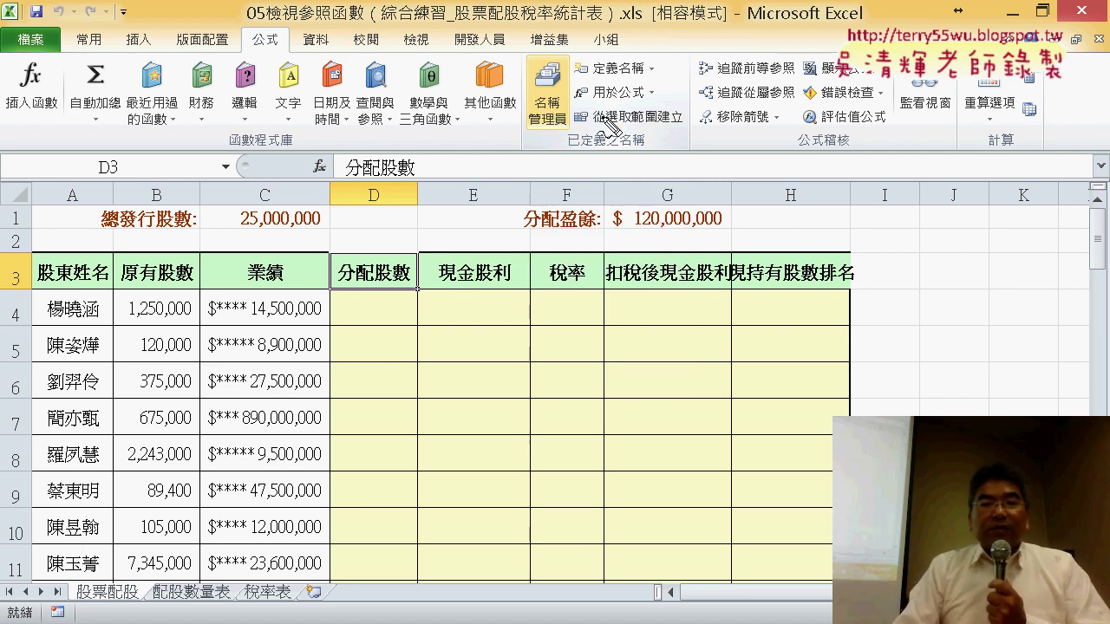
{"action": "mouse_move", "coordinate": [574, 155]}
{"action": "left_mouse_down"}
{"action": "mouse_move", "coordinate": [506, 66]}
{"action": "mouse_move", "coordinate": [576, 156]}
{"action": "left_mouse_up"}
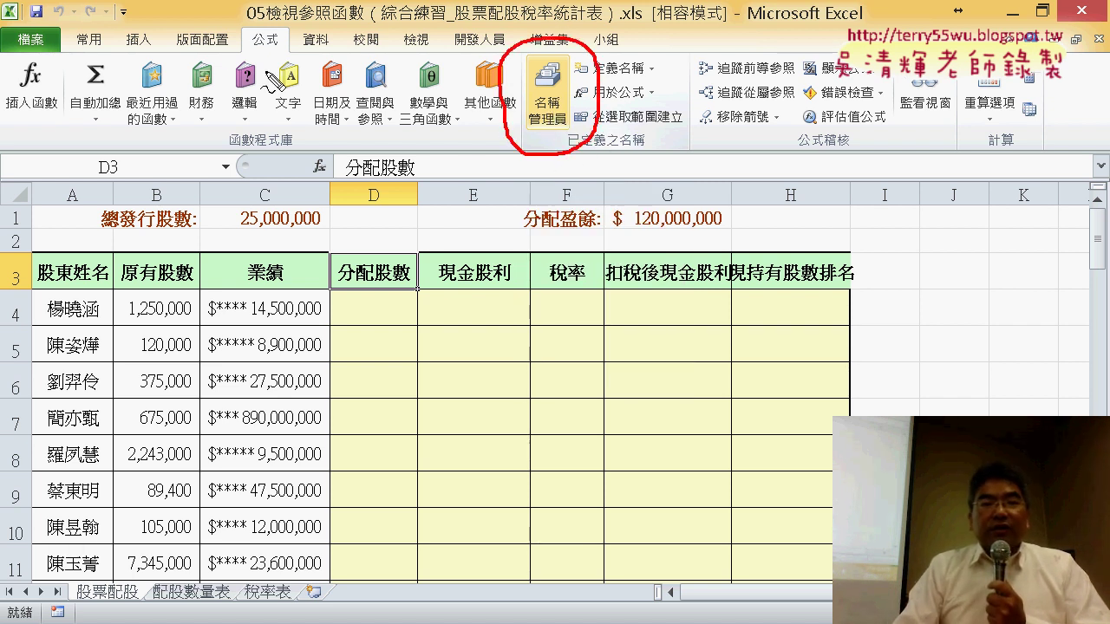
{"action": "mouse_move", "coordinate": [274, 83]}
{"action": "left_mouse_down"}
{"action": "mouse_move", "coordinate": [302, 71]}
{"action": "mouse_move", "coordinate": [501, 131]}
{"action": "left_mouse_up"}
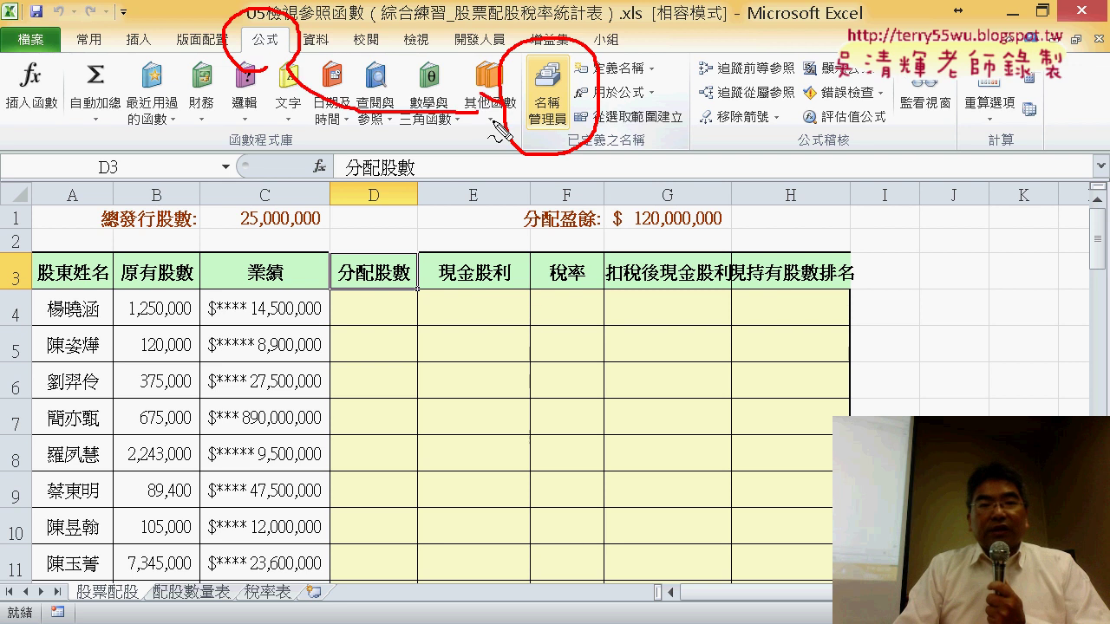
{"action": "key", "text": "Escape"}
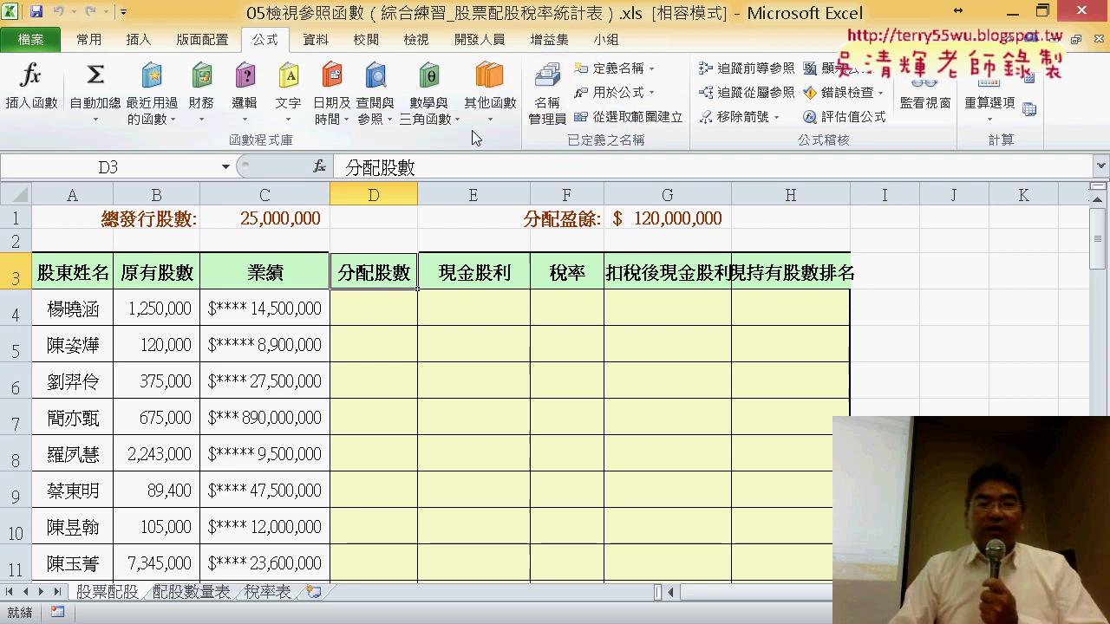
- Delete all eight defined names in Name Manager and close it
{"action": "left_click", "coordinate": [547, 91]}
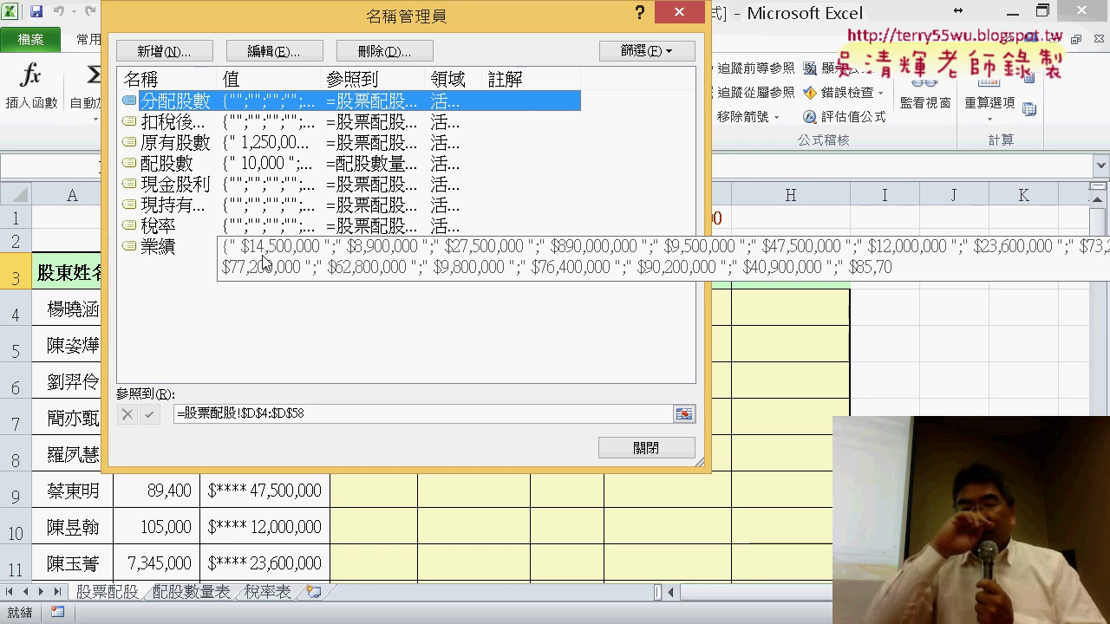
{"action": "left_click_drag", "start_coordinate": [247, 330], "coordinate": [176, 67]}
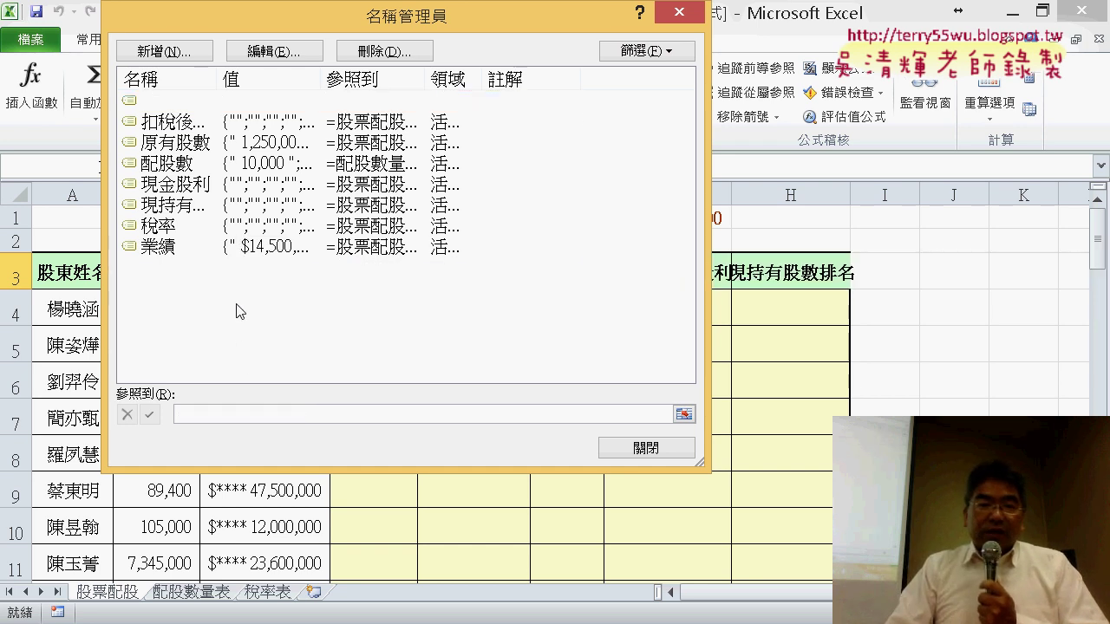
{"action": "key", "text": "Delete"}
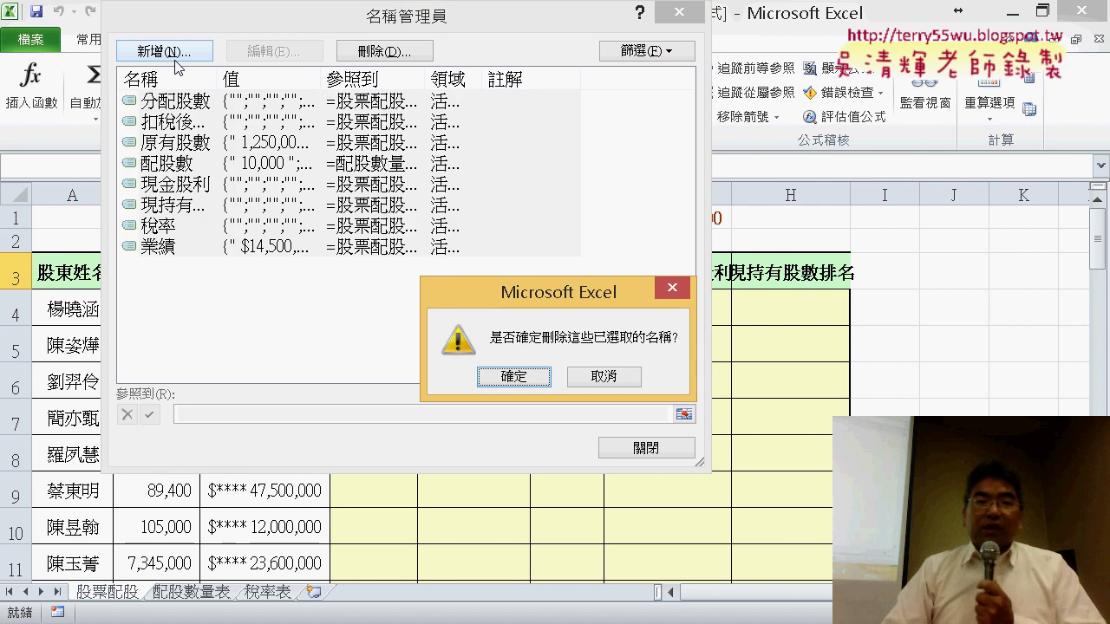
{"action": "left_click", "coordinate": [514, 376]}
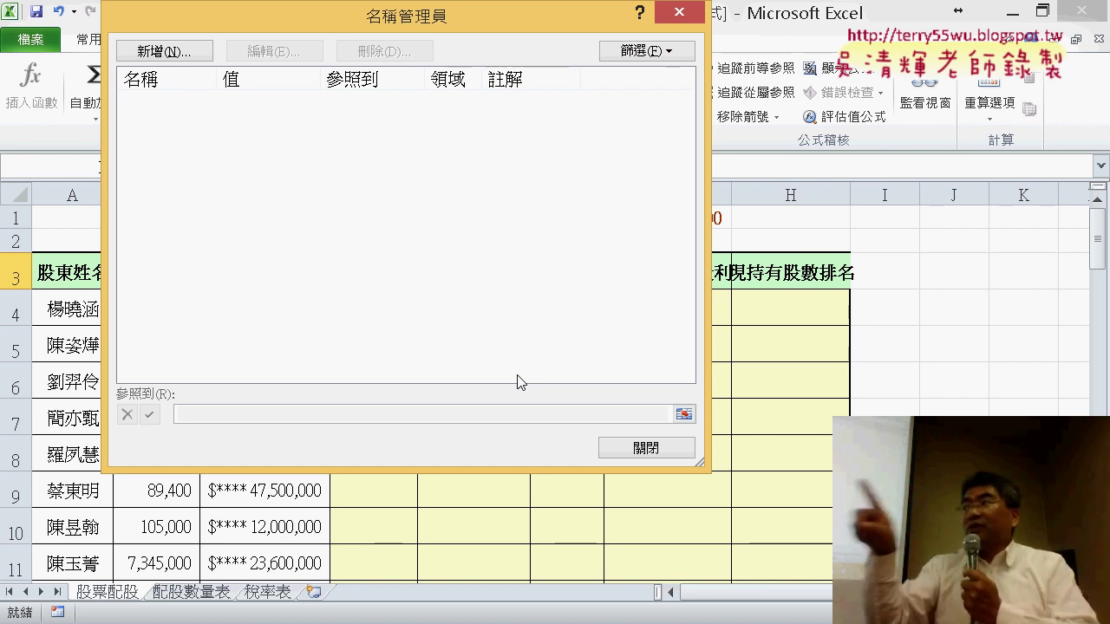
{"action": "left_click", "coordinate": [634, 451]}
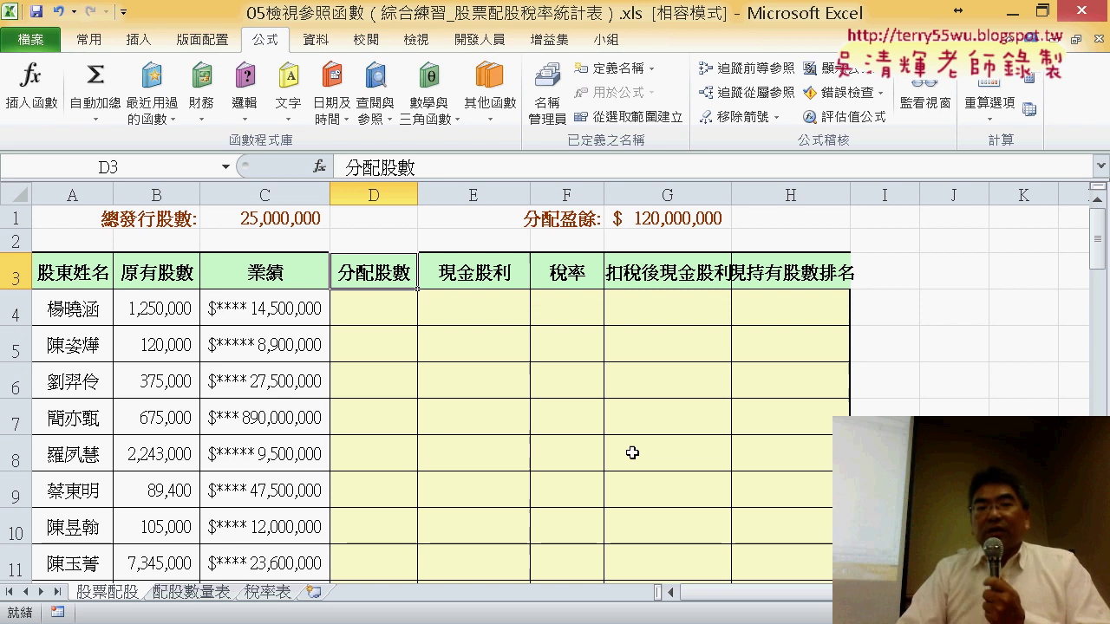
{"action": "left_click", "coordinate": [278, 218]}
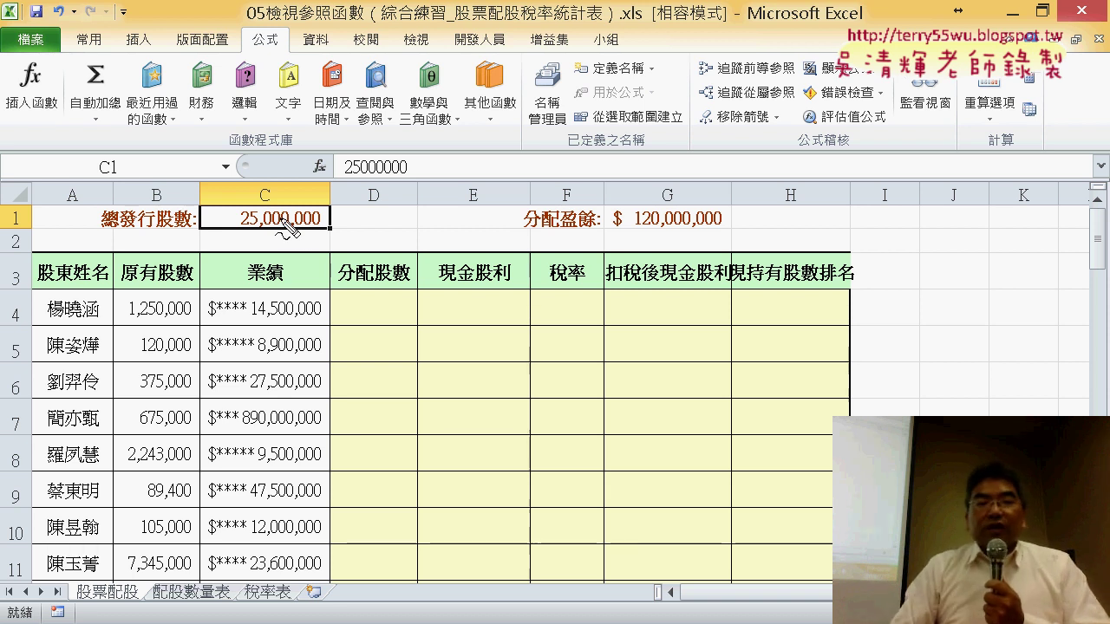
{"action": "left_click_drag", "start_coordinate": [244, 231], "coordinate": [317, 230]}
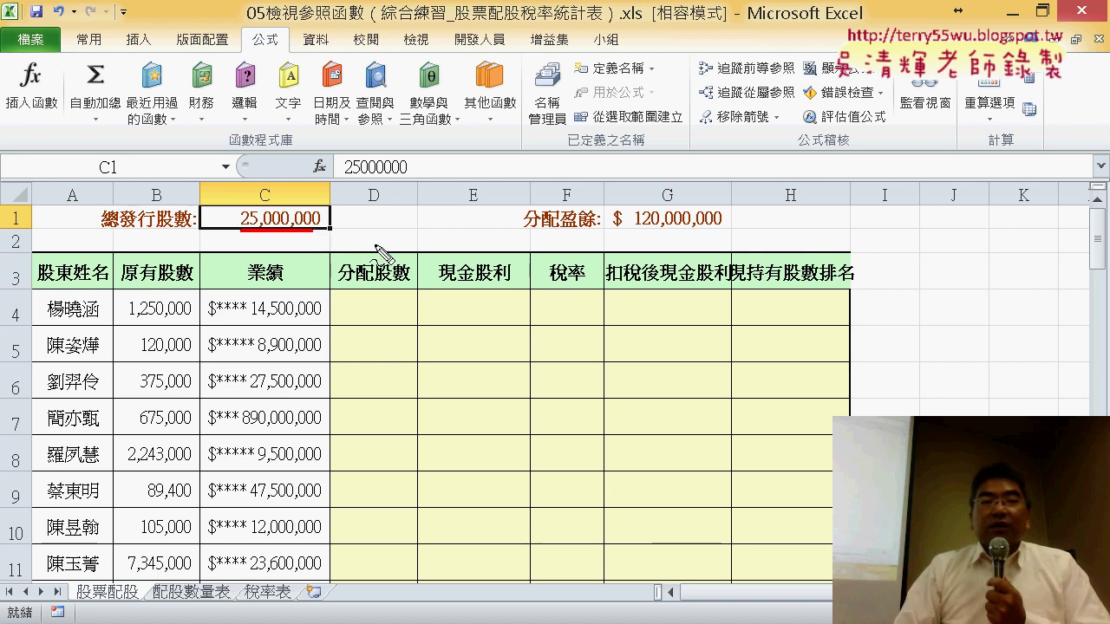
{"action": "left_click_drag", "start_coordinate": [184, 186], "coordinate": [178, 184]}
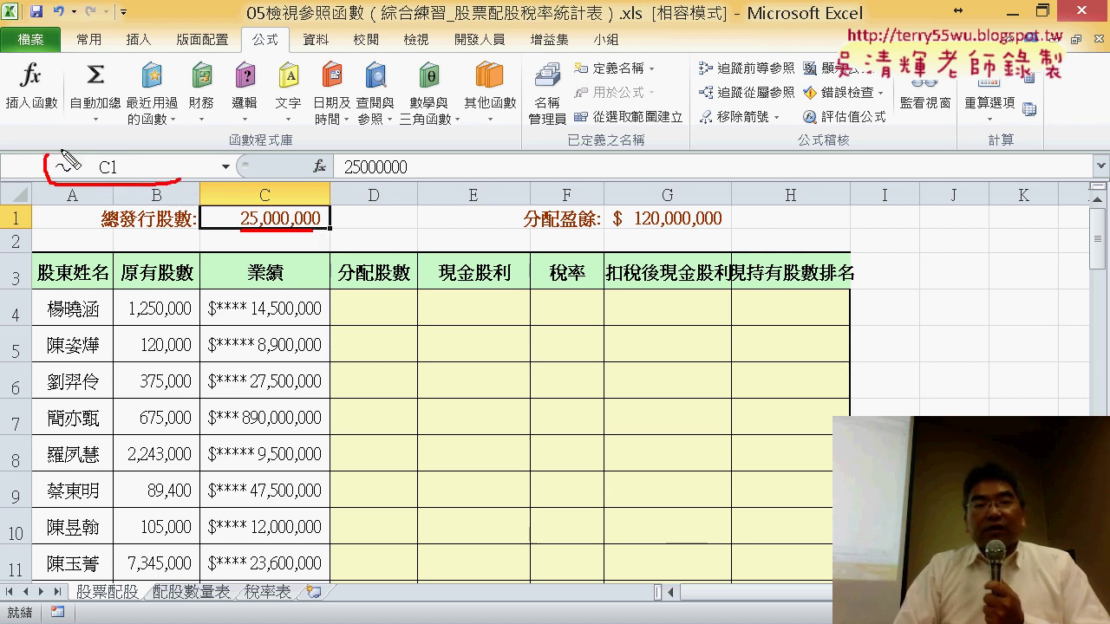
{"action": "left_click_drag", "start_coordinate": [294, 78], "coordinate": [156, 154]}
{"action": "left_click_drag", "start_coordinate": [172, 113], "coordinate": [204, 147]}
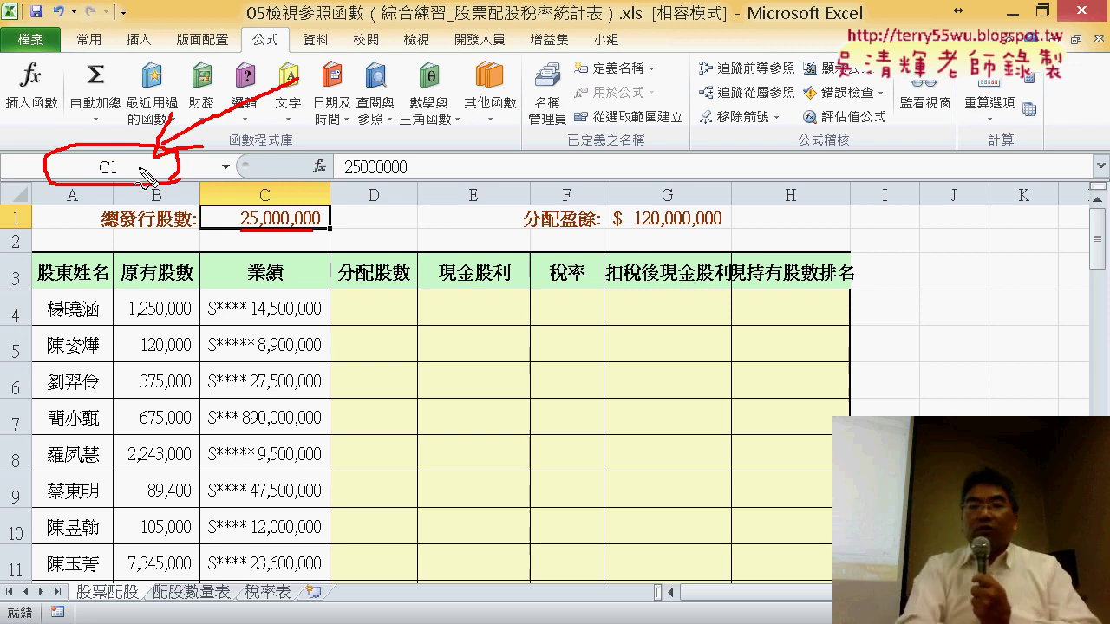
{"action": "key", "text": "Escape"}
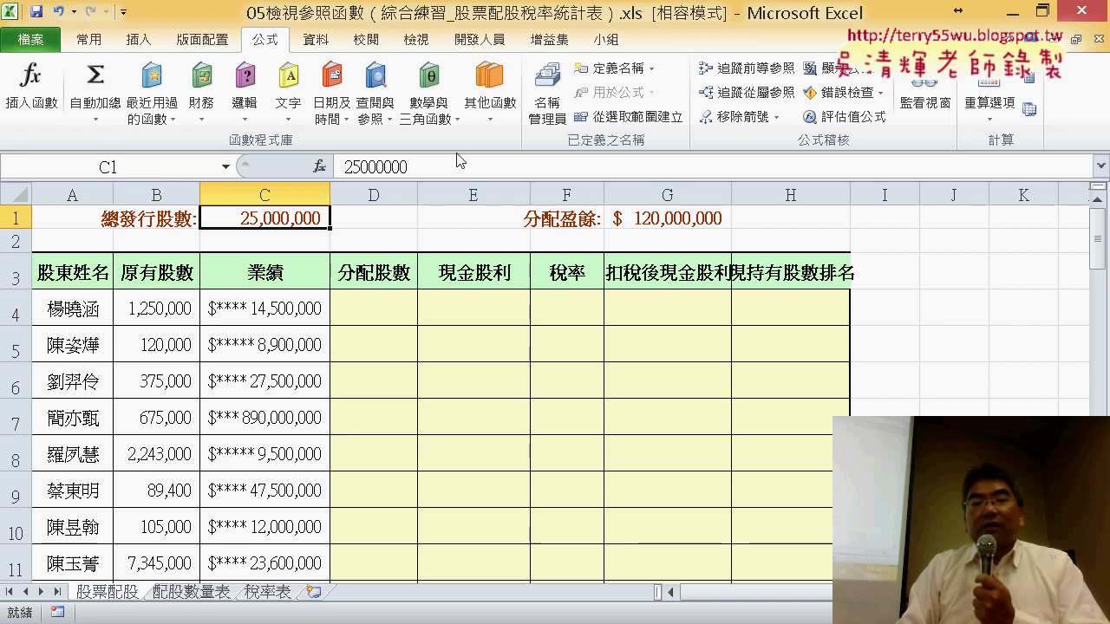
- Define the name 總發行股數 for cell C1 holding 25,000,000 total issued shares
{"action": "left_click", "coordinate": [612, 68]}
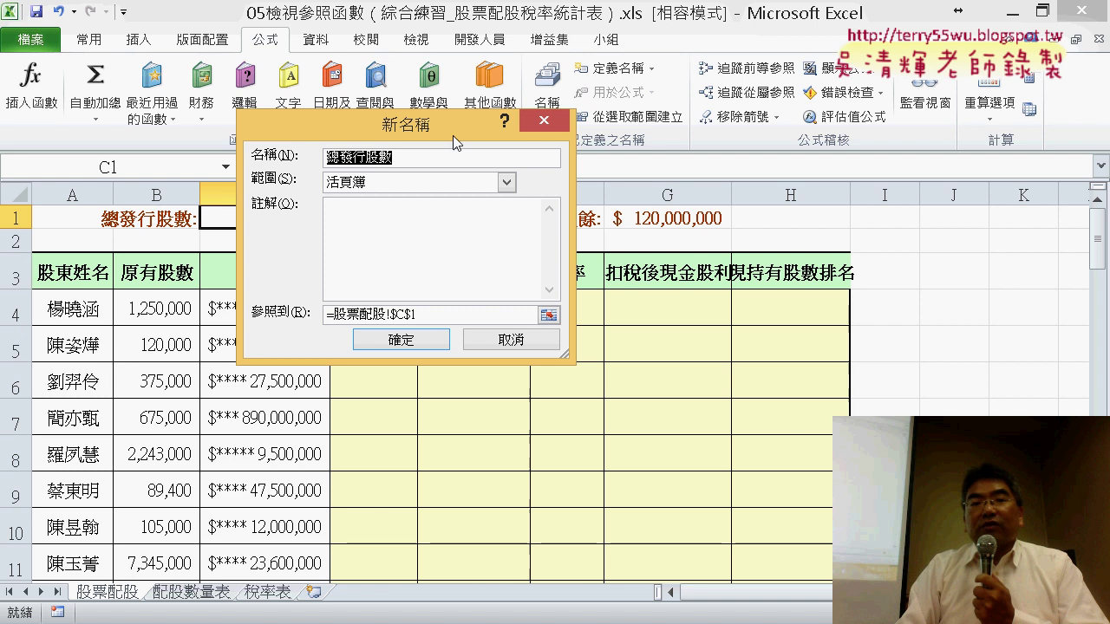
{"action": "left_click_drag", "start_coordinate": [411, 129], "coordinate": [533, 138]}
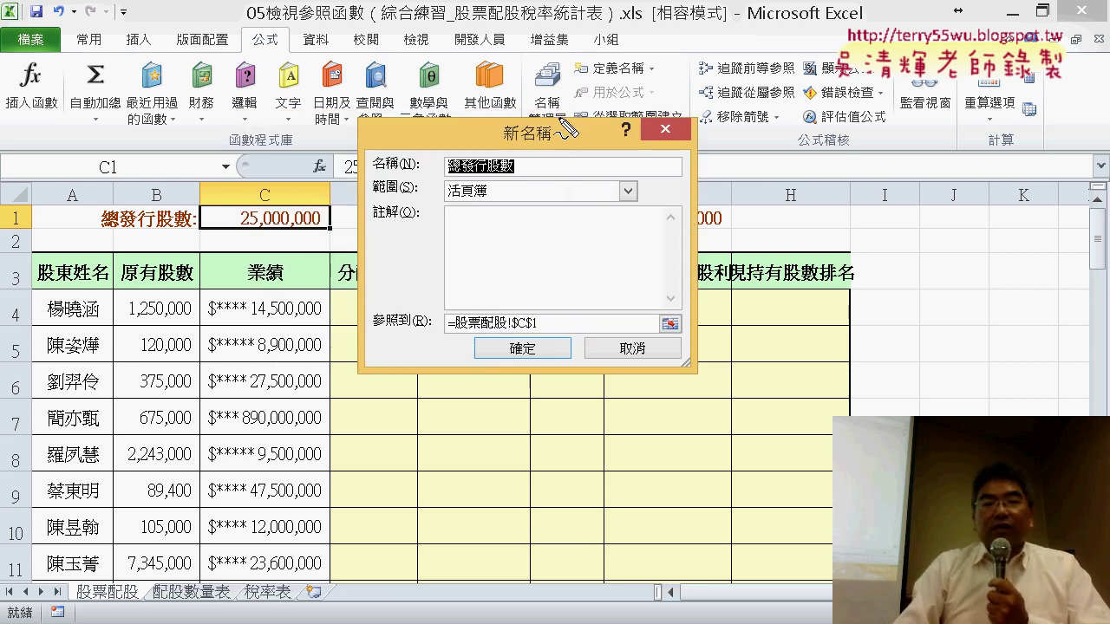
{"action": "mouse_move", "coordinate": [121, 232]}
{"action": "left_mouse_down"}
{"action": "mouse_move", "coordinate": [431, 153]}
{"action": "mouse_move", "coordinate": [512, 173]}
{"action": "left_mouse_up"}
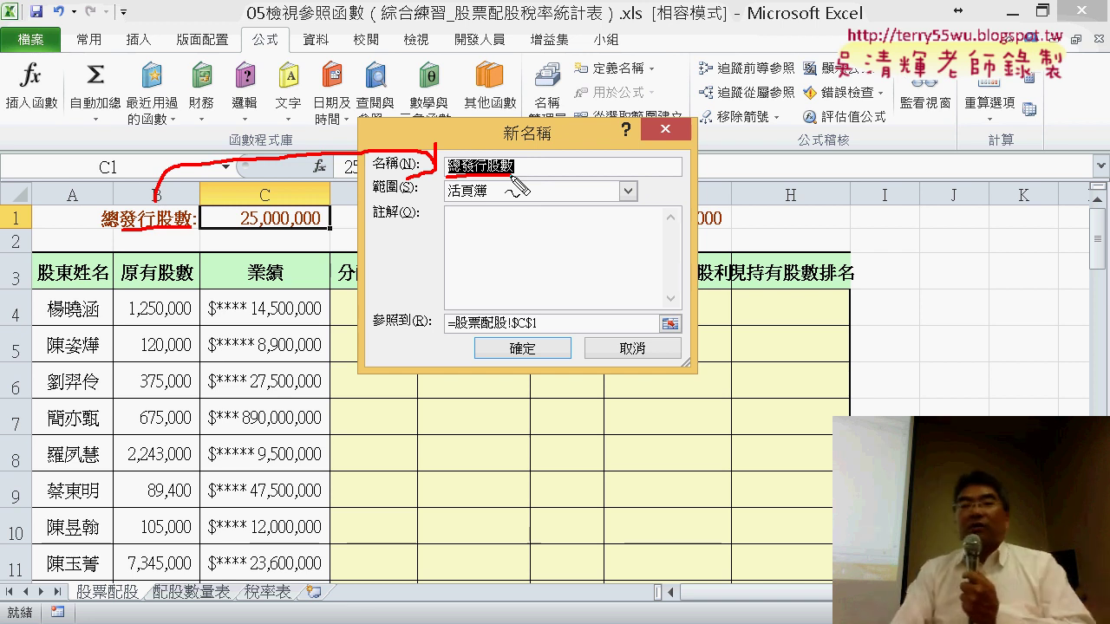
{"action": "left_click_drag", "start_coordinate": [125, 186], "coordinate": [126, 195]}
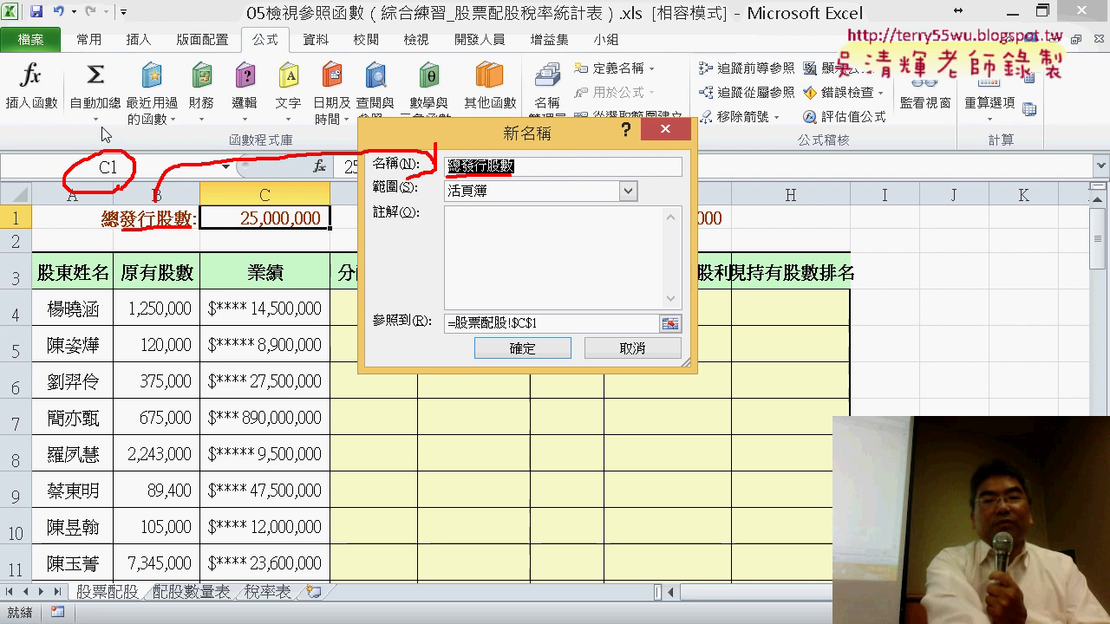
{"action": "key", "text": "Escape"}
{"action": "left_click", "coordinate": [555, 353]}
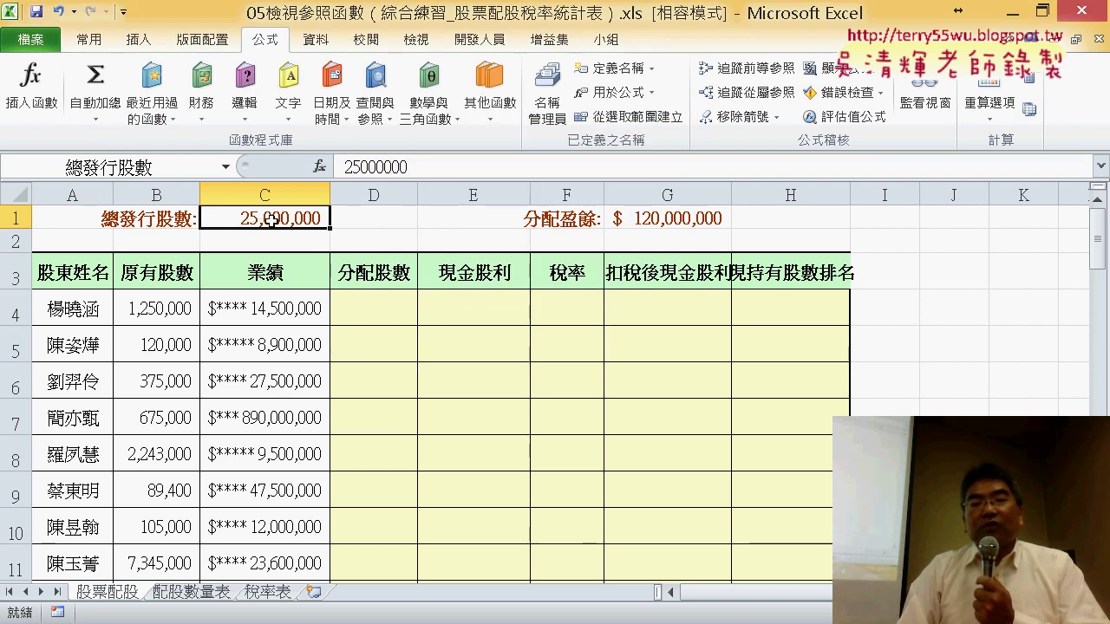
{"action": "left_click", "coordinate": [687, 218]}
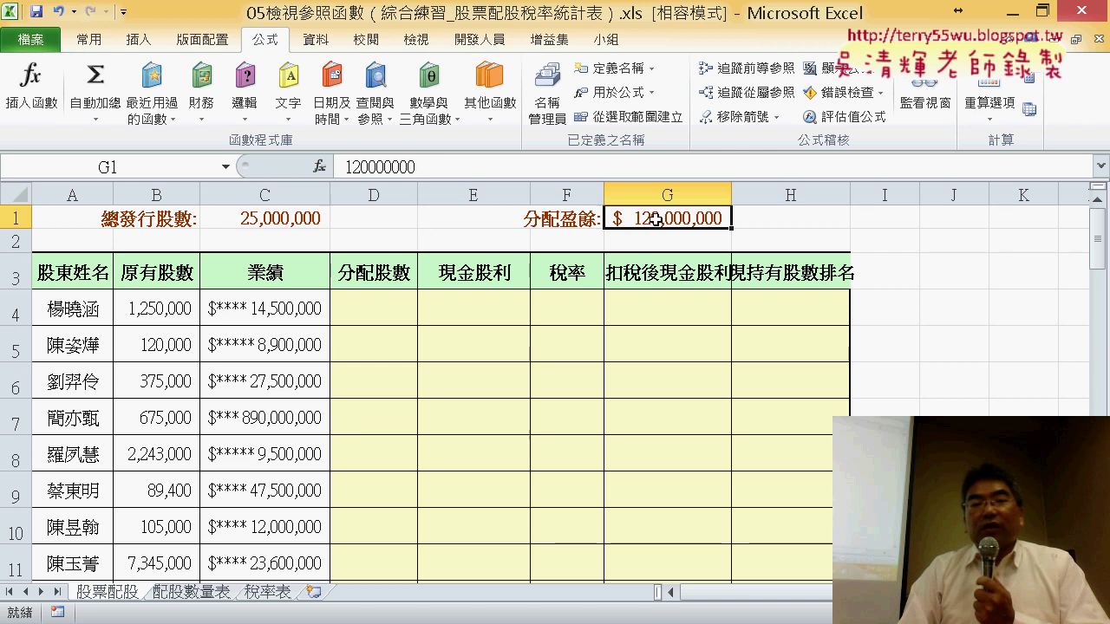
- Define the name 分配盈餘 for cell G1 holding $120,000,000 distributable earnings
{"action": "left_click", "coordinate": [616, 72]}
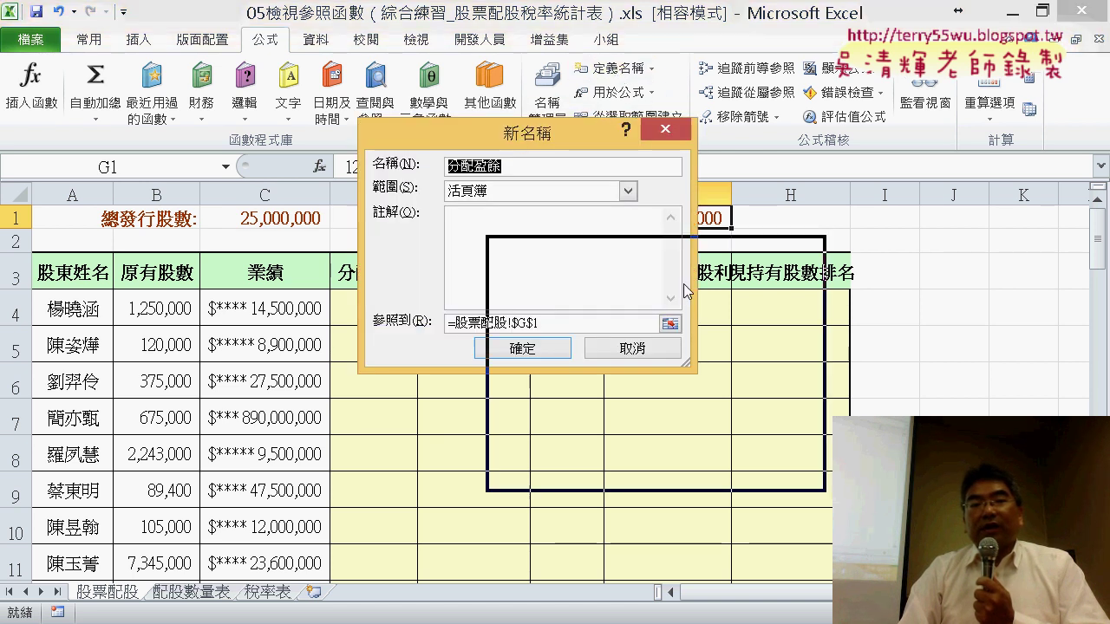
{"action": "left_click_drag", "start_coordinate": [517, 139], "coordinate": [694, 300]}
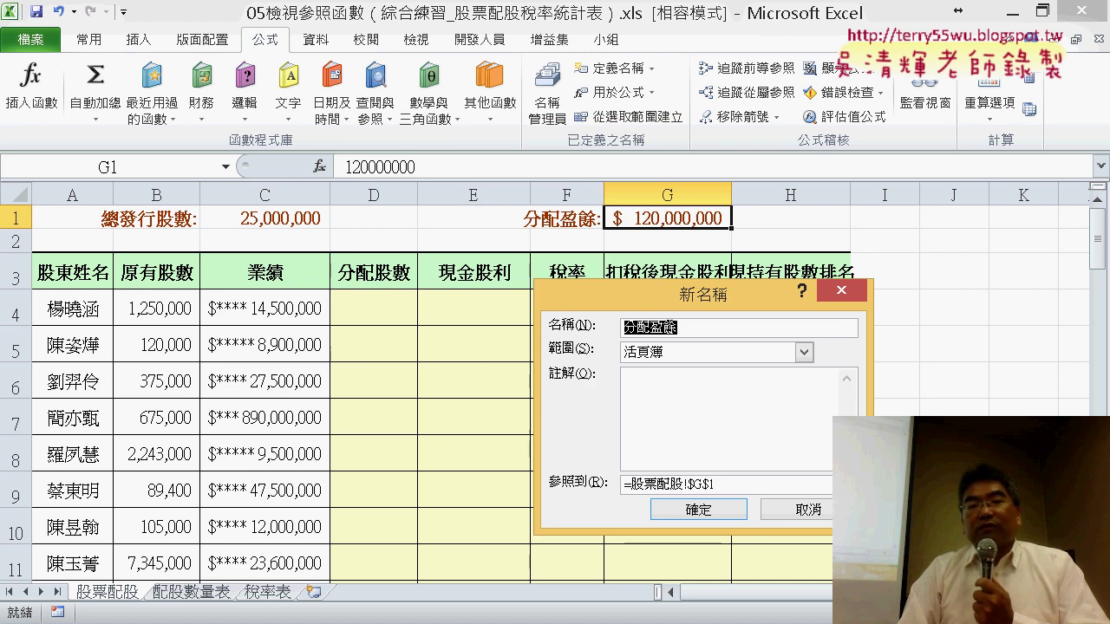
{"action": "left_click", "coordinate": [706, 516]}
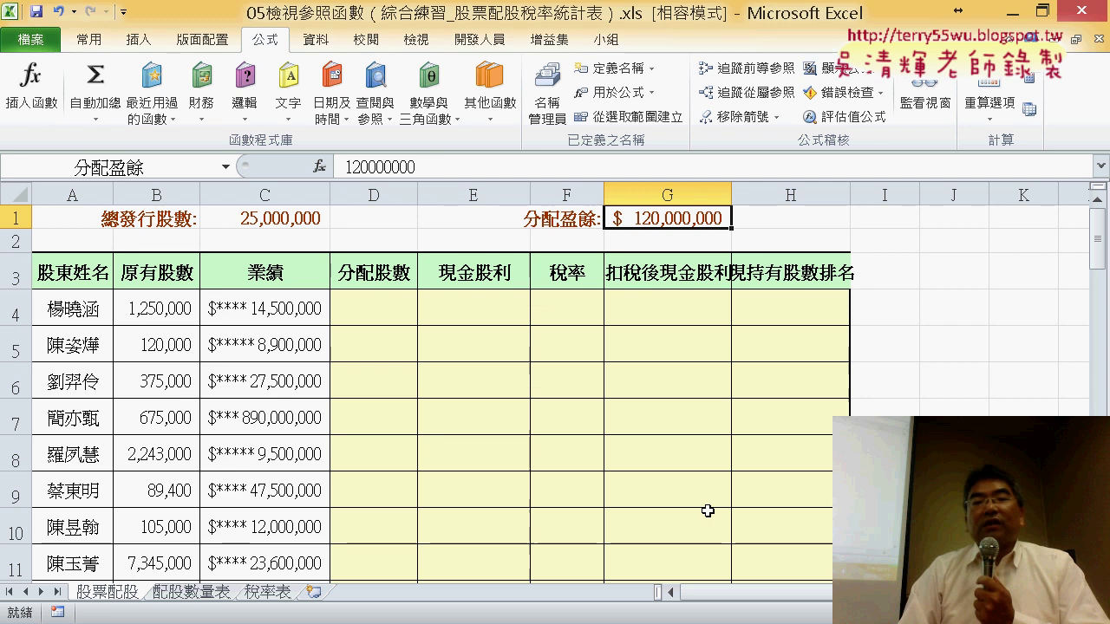
{"action": "left_click", "coordinate": [65, 276]}
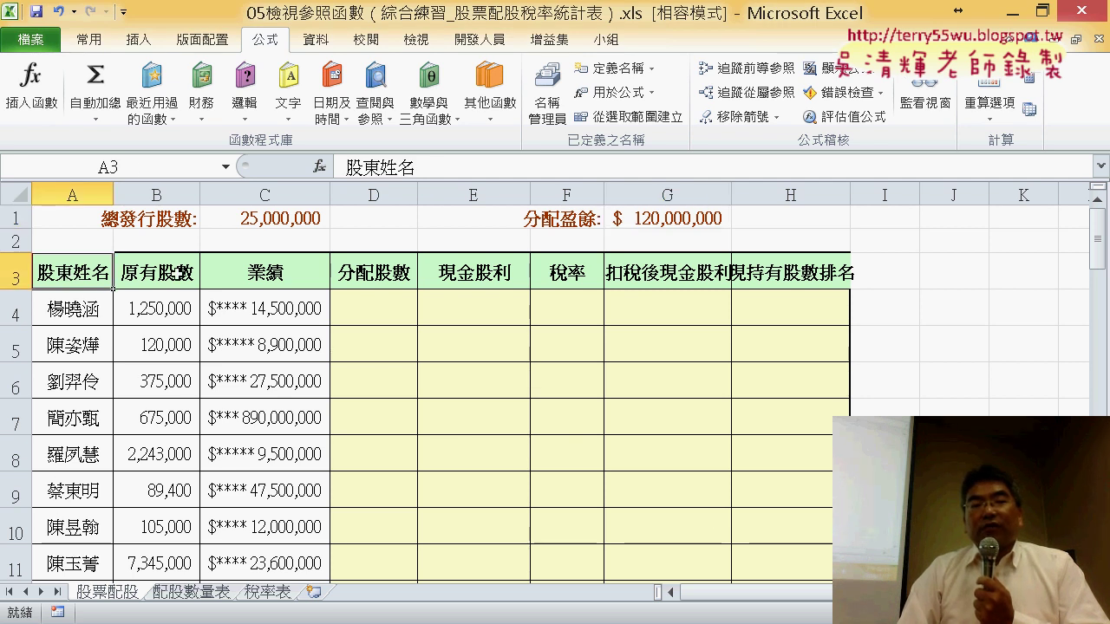
- Select A3:H58, from the 股東姓名 header to the last shareholder row, then scroll back to the top
{"action": "left_click", "coordinate": [156, 276]}
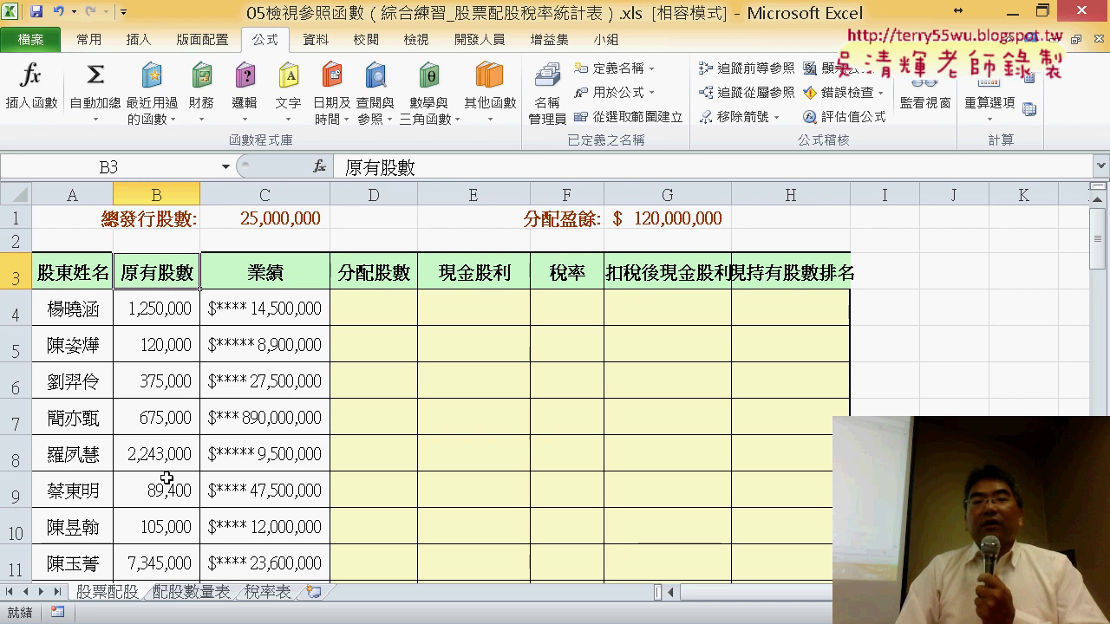
{"action": "left_click_drag", "start_coordinate": [82, 276], "coordinate": [813, 270]}
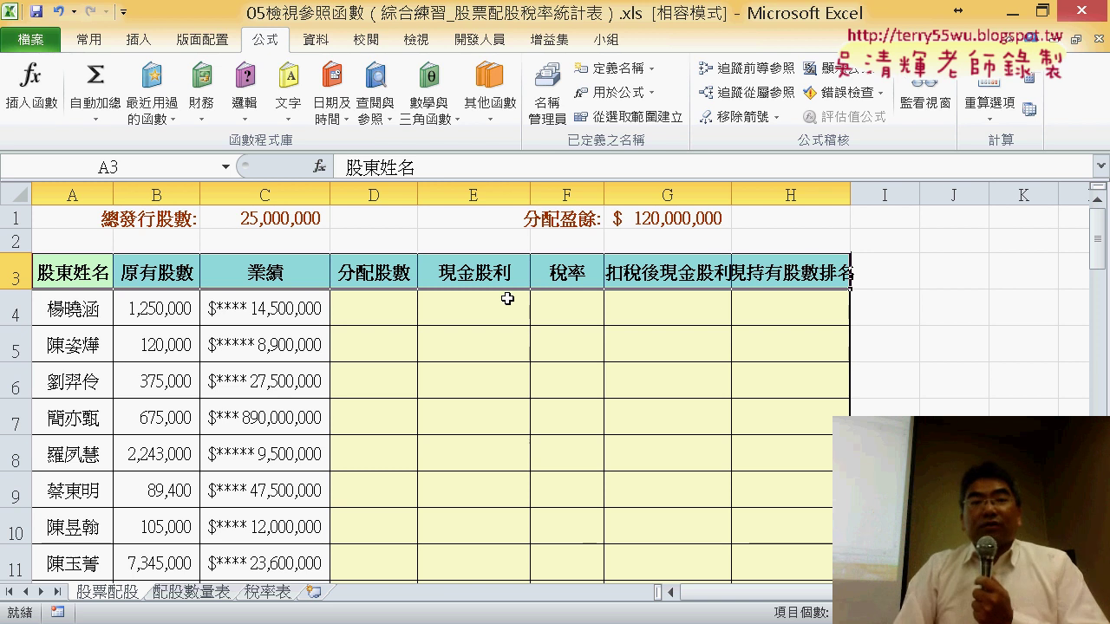
{"action": "left_click", "coordinate": [69, 308]}
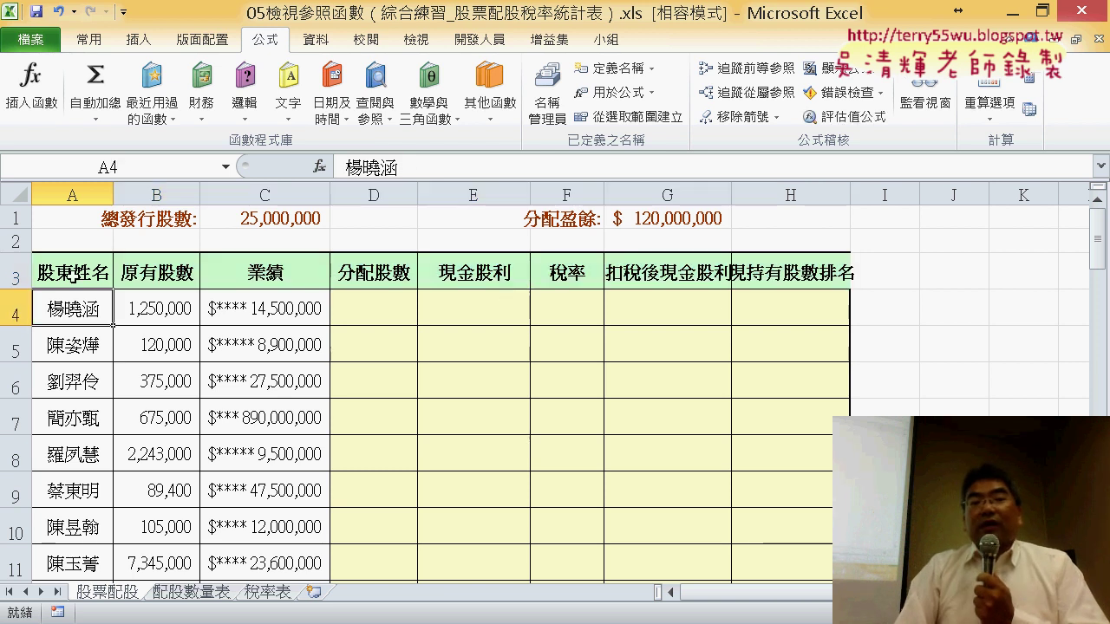
{"action": "left_click", "coordinate": [74, 278]}
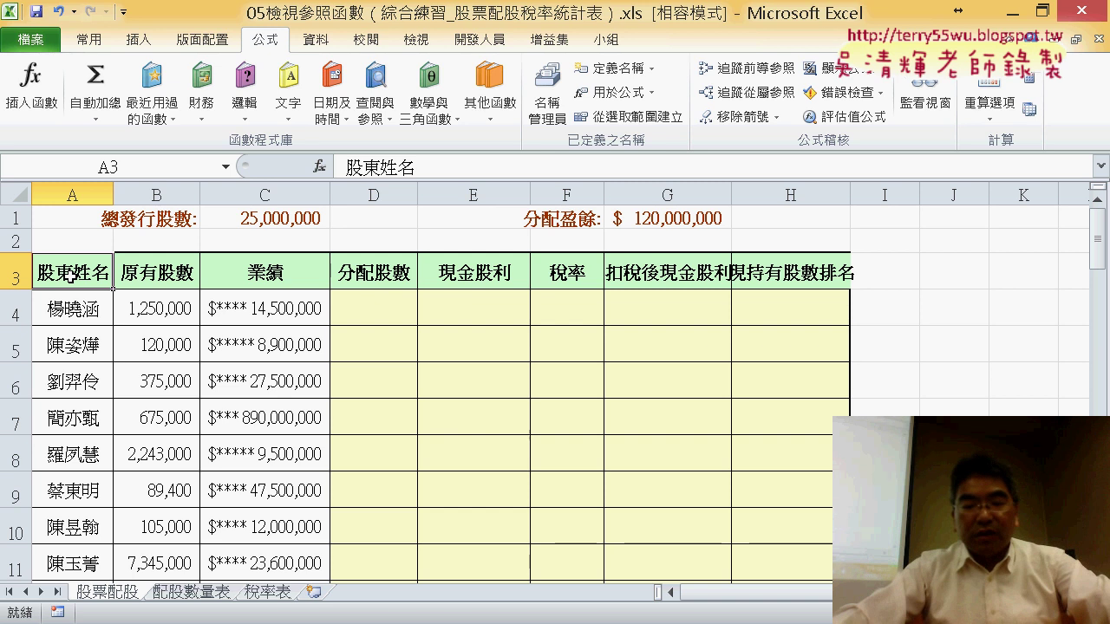
{"action": "key", "text": "ctrl+shift+Right"}
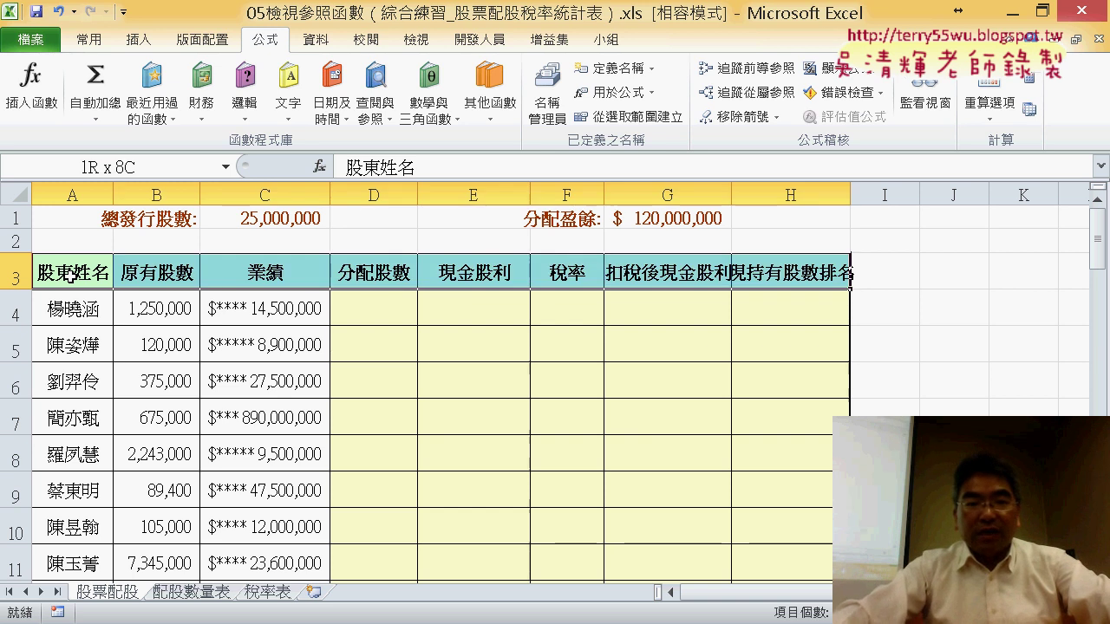
{"action": "key", "text": "ctrl+shift+Down"}
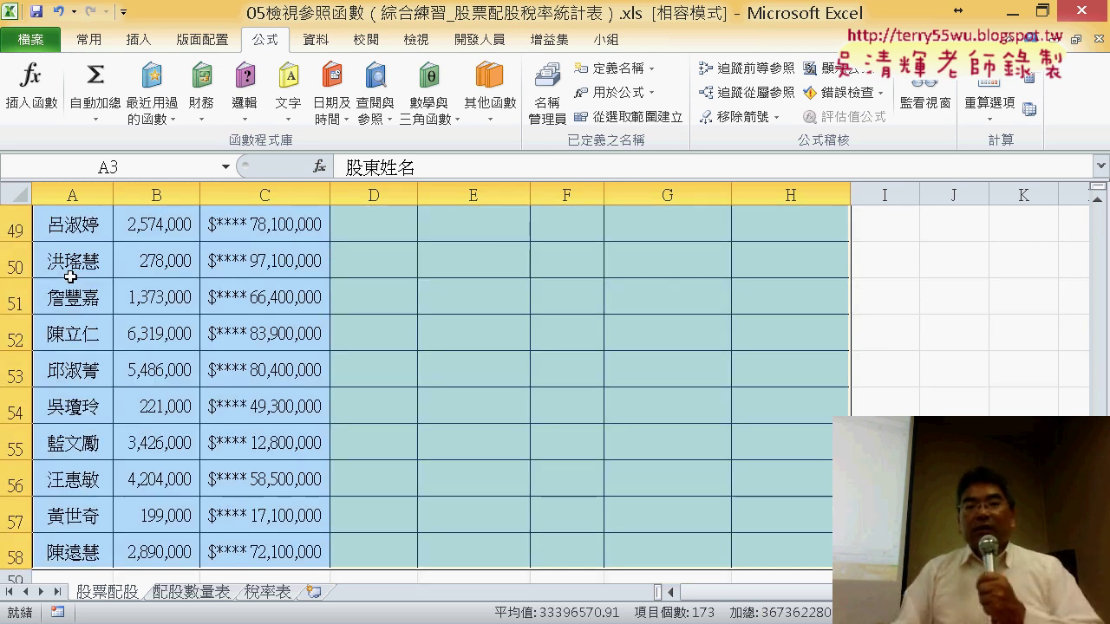
{"action": "scroll", "coordinate": [70, 276], "scroll_direction": "up", "scroll_amount": 4}
{"action": "scroll", "coordinate": [73, 288], "scroll_direction": "up", "scroll_amount": 5}
{"action": "scroll", "coordinate": [74, 289], "scroll_direction": "up", "scroll_amount": 3}
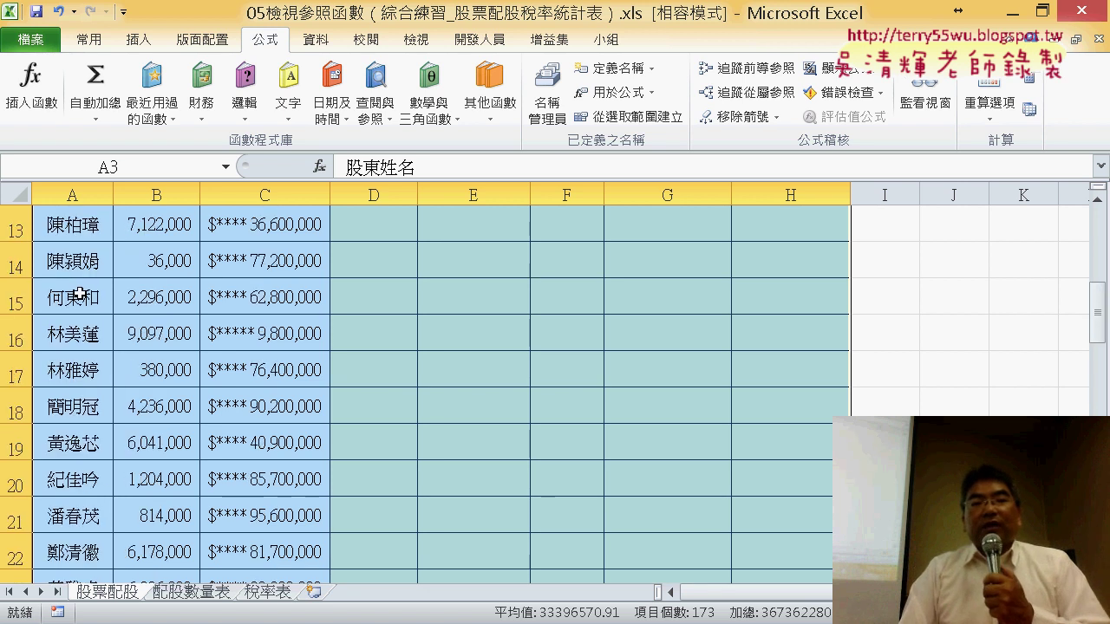
{"action": "scroll", "coordinate": [77, 292], "scroll_direction": "up", "scroll_amount": 4}
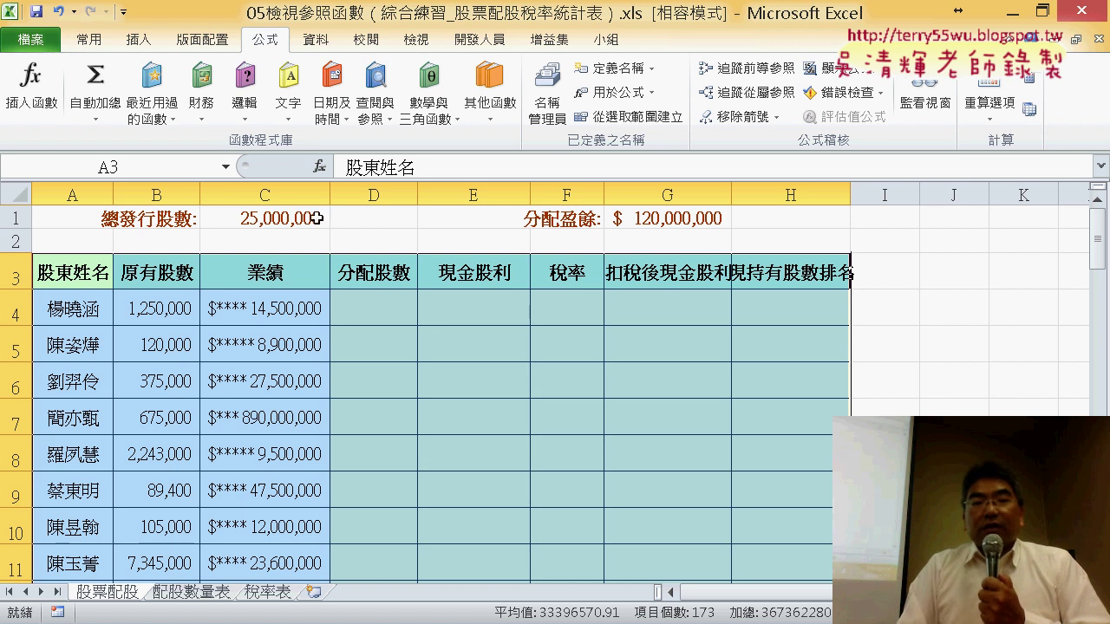
- Generate range names for 股東姓名 through 現持有股數排名 from the header row only, with Left column unchecked
{"action": "left_click", "coordinate": [657, 124]}
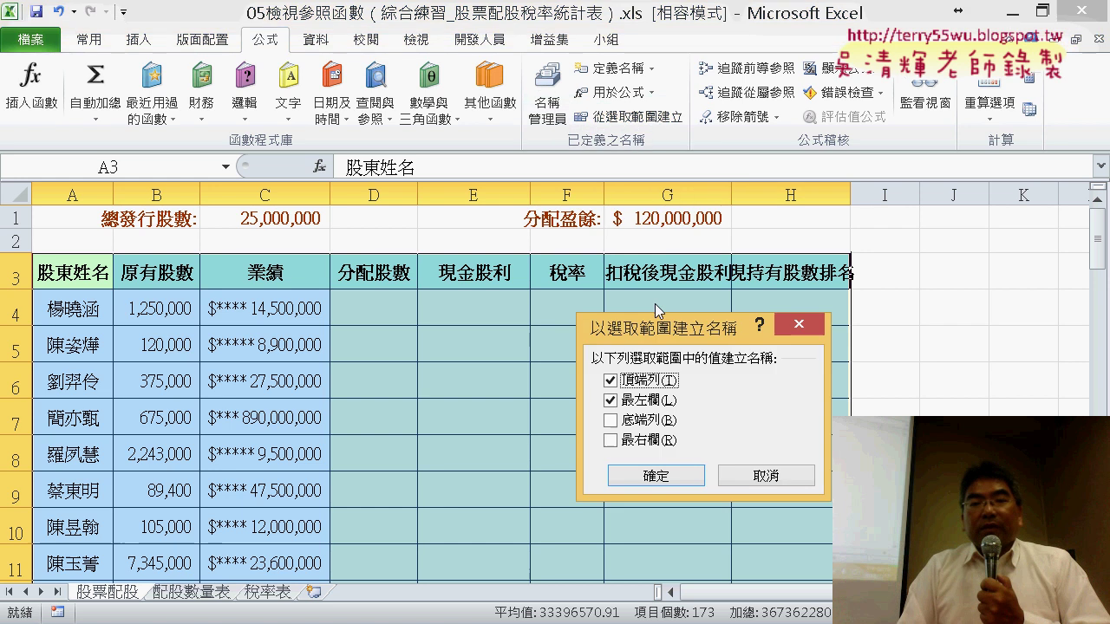
{"action": "left_click_drag", "start_coordinate": [670, 328], "coordinate": [711, 317]}
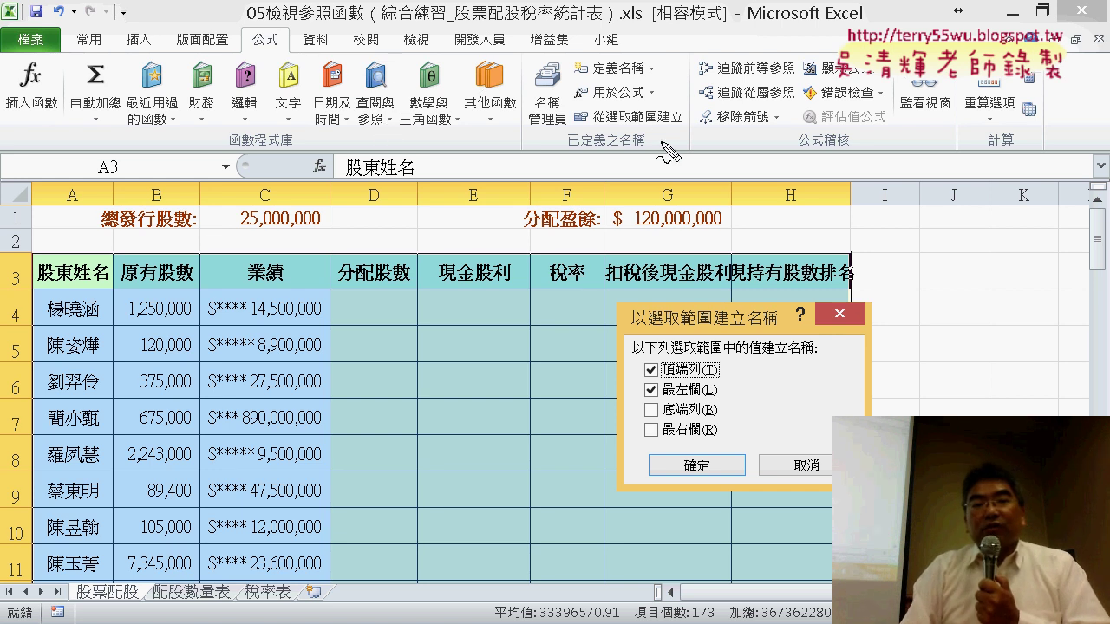
{"action": "left_click_drag", "start_coordinate": [690, 133], "coordinate": [709, 113]}
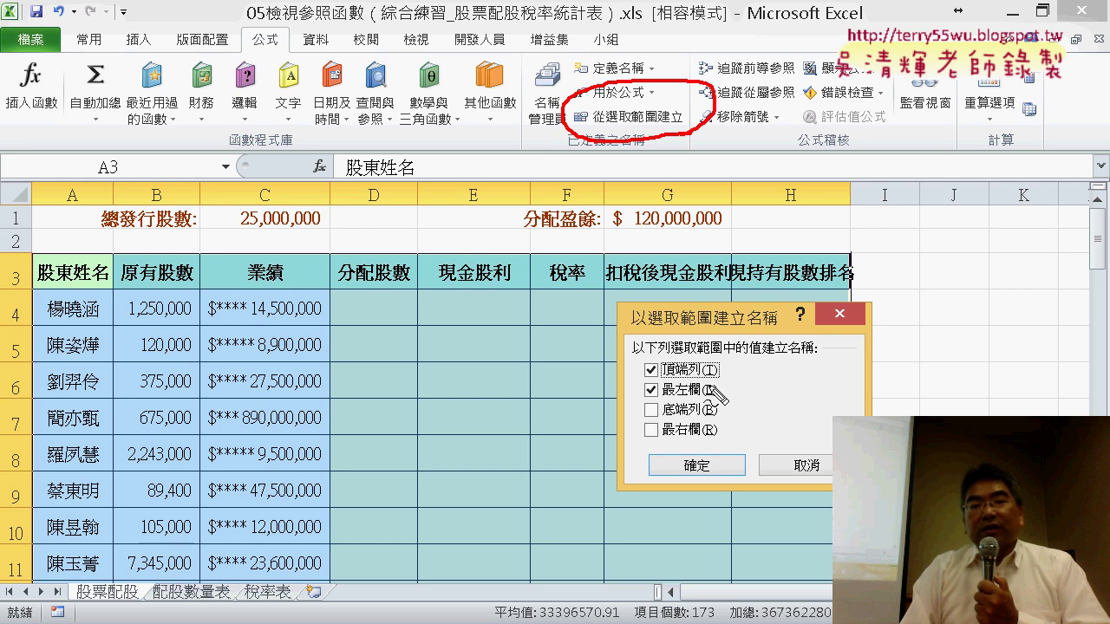
{"action": "mouse_move", "coordinate": [713, 390]}
{"action": "left_mouse_down"}
{"action": "mouse_move", "coordinate": [610, 382]}
{"action": "mouse_move", "coordinate": [747, 364]}
{"action": "mouse_move", "coordinate": [716, 392]}
{"action": "left_mouse_up"}
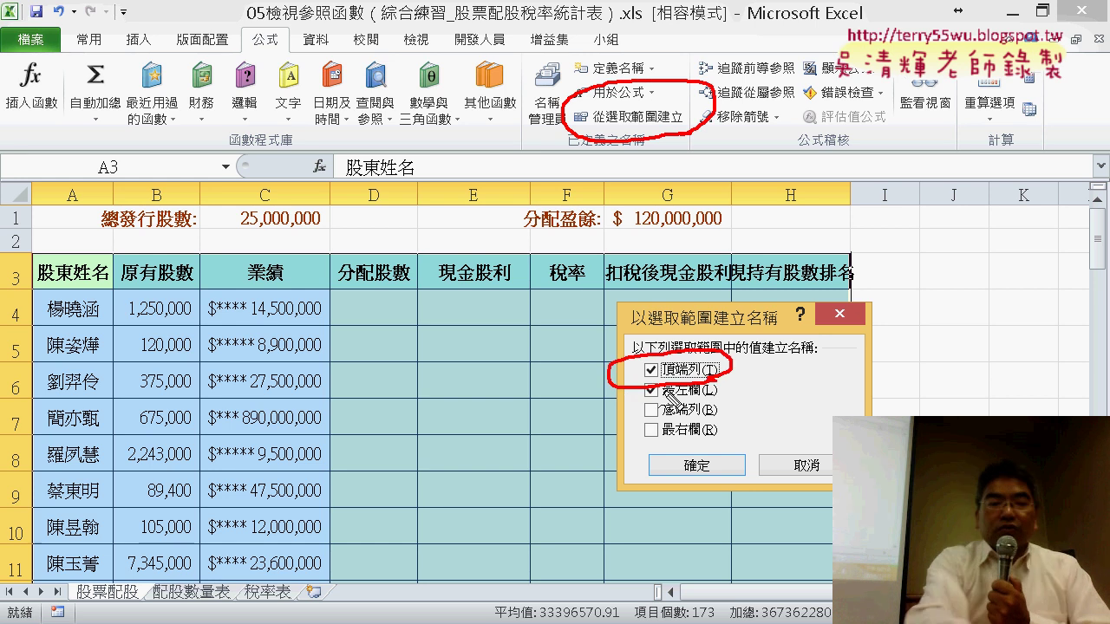
{"action": "key", "text": "Escape"}
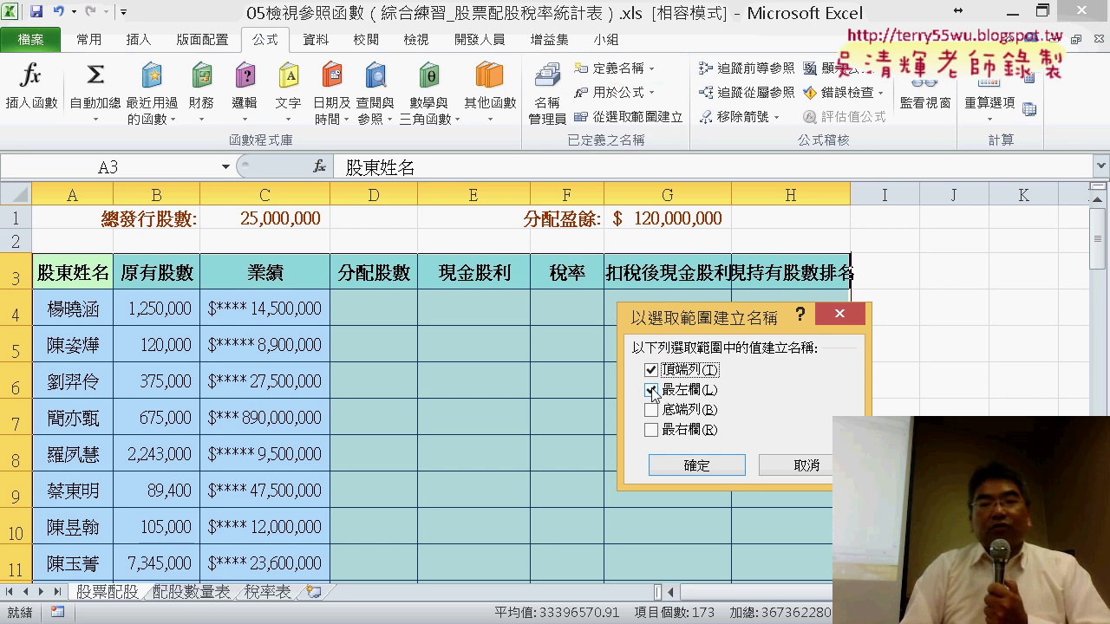
{"action": "left_click", "coordinate": [651, 390]}
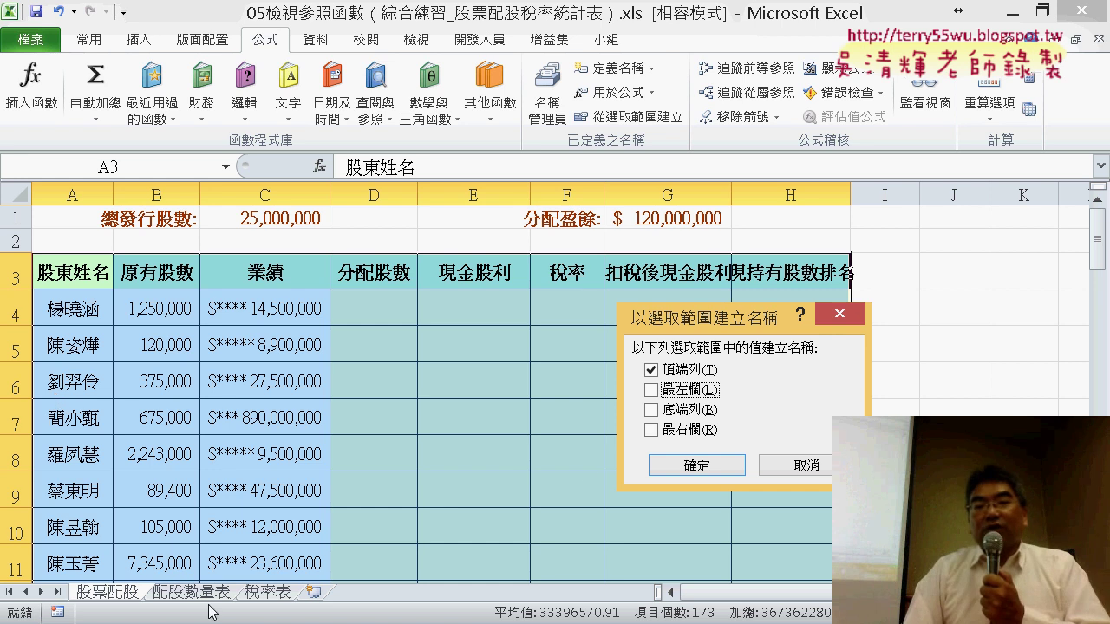
{"action": "left_click", "coordinate": [706, 470]}
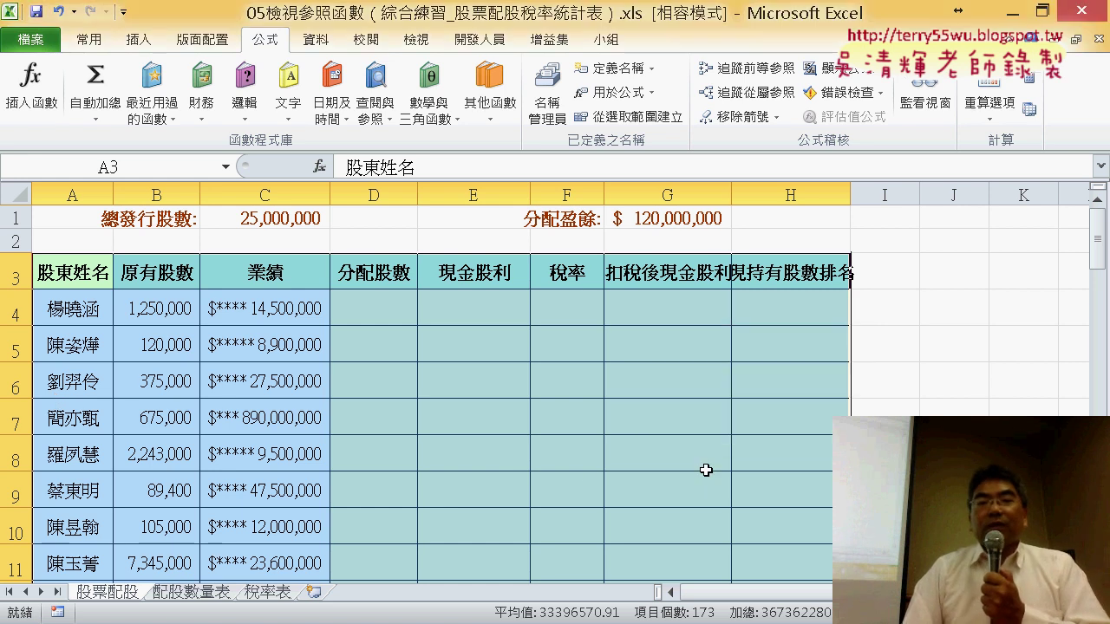
{"action": "left_click", "coordinate": [560, 121]}
{"action": "left_click_drag", "start_coordinate": [560, 177], "coordinate": [515, 86]}
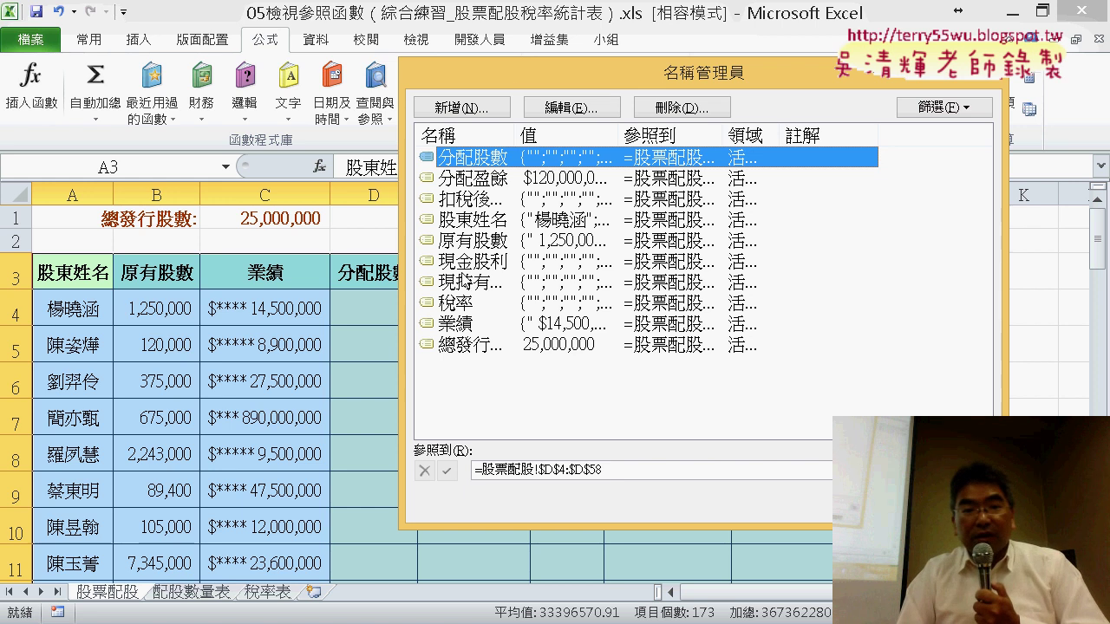
{"action": "left_click", "coordinate": [490, 221]}
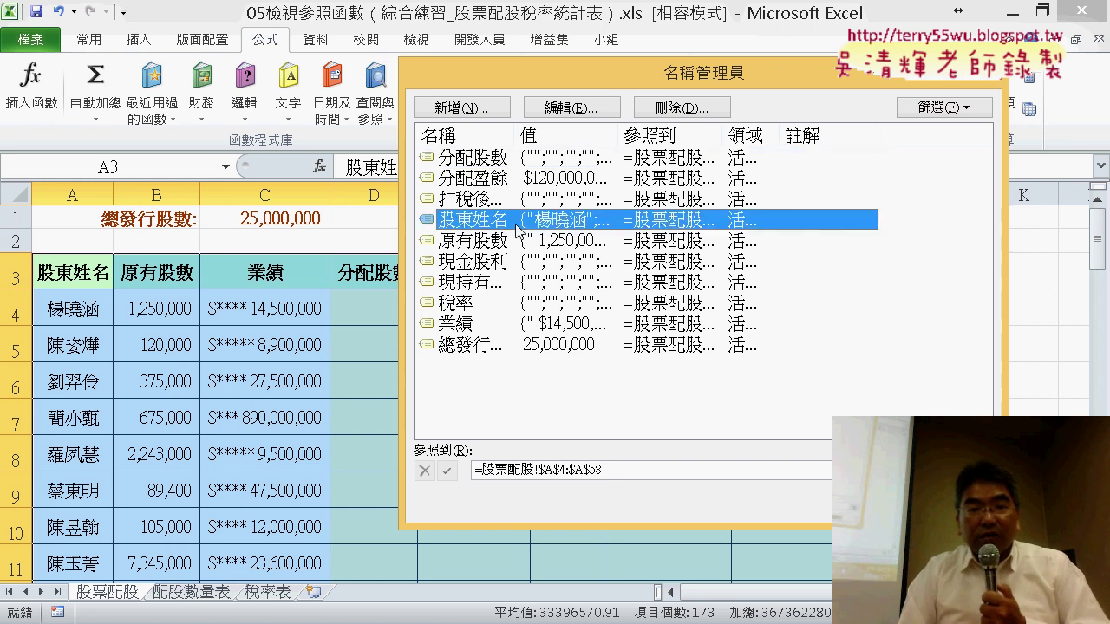
{"action": "left_click", "coordinate": [626, 468]}
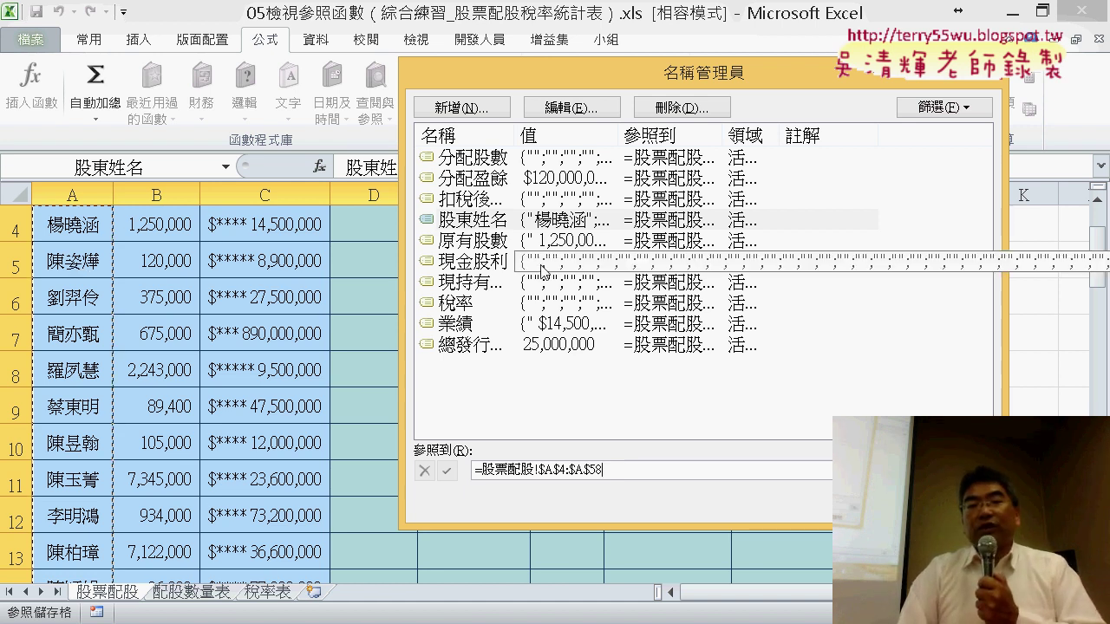
{"action": "key", "text": "Escape"}
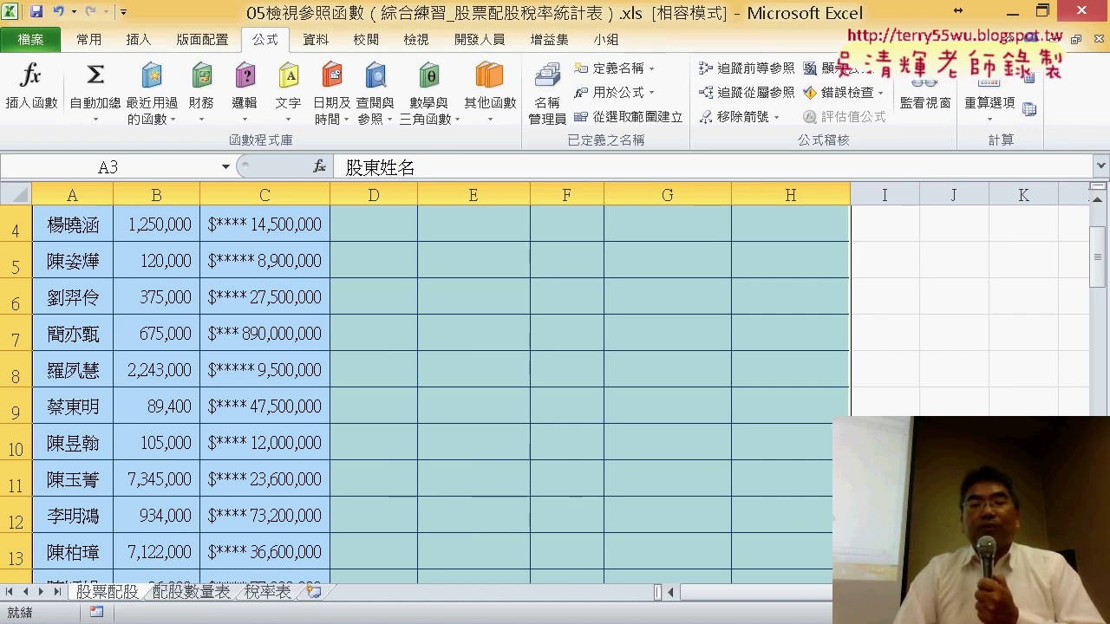
- On the 配股數量表 sheet, select A2:C7 and name it 配股數量表 in the Name Box
{"action": "left_click", "coordinate": [179, 592]}
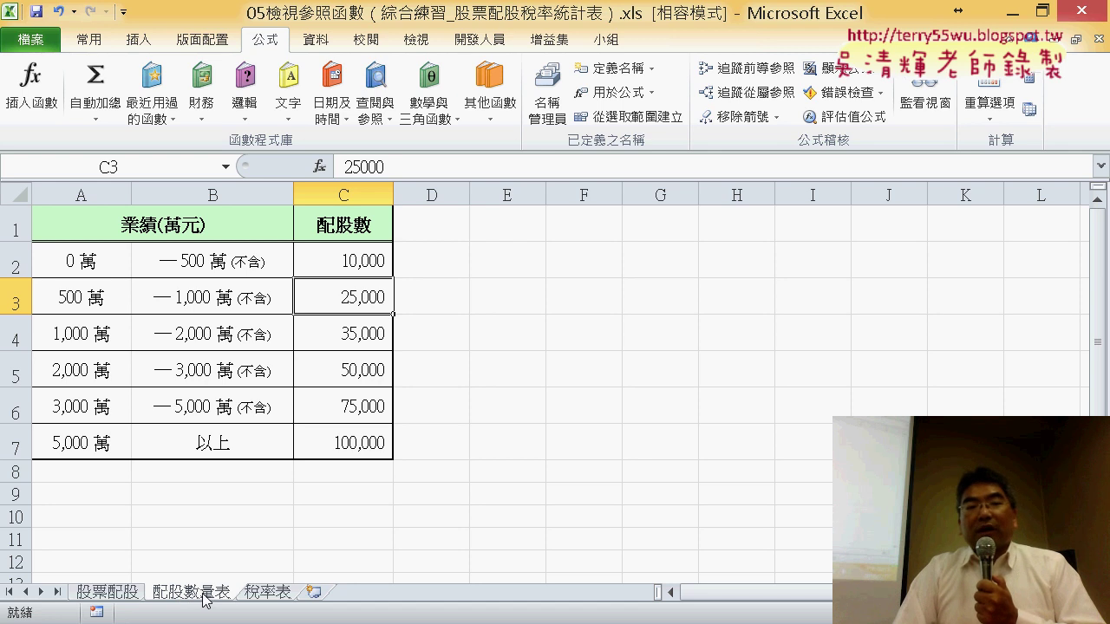
{"action": "left_click", "coordinate": [91, 263]}
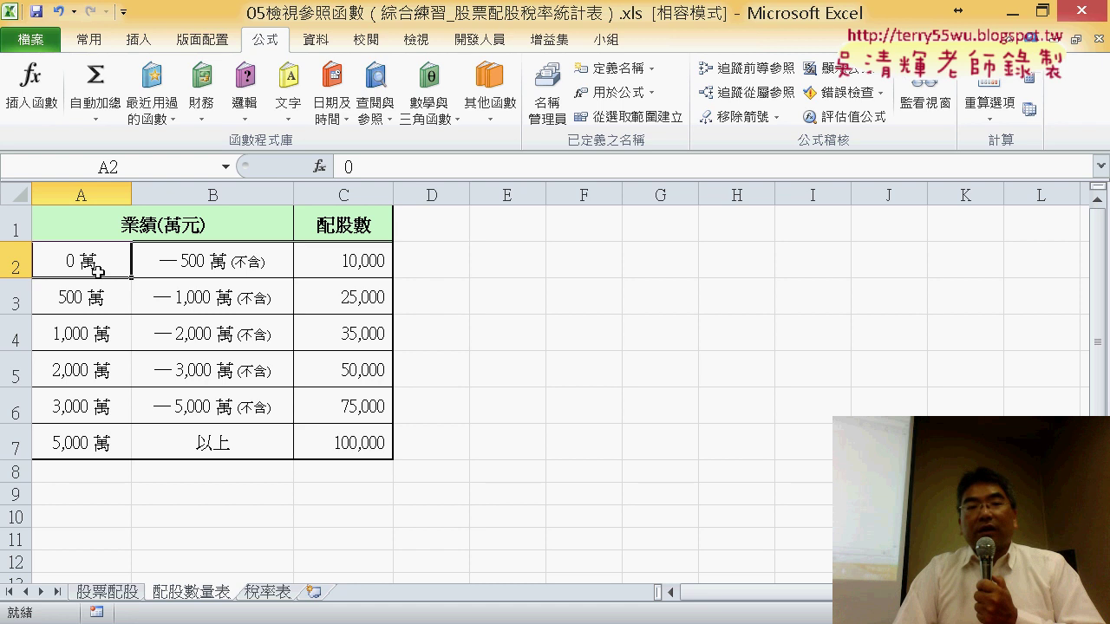
{"action": "mouse_move", "coordinate": [98, 273]}
{"action": "left_mouse_down"}
{"action": "mouse_move", "coordinate": [330, 377]}
{"action": "mouse_move", "coordinate": [358, 439]}
{"action": "left_mouse_up"}
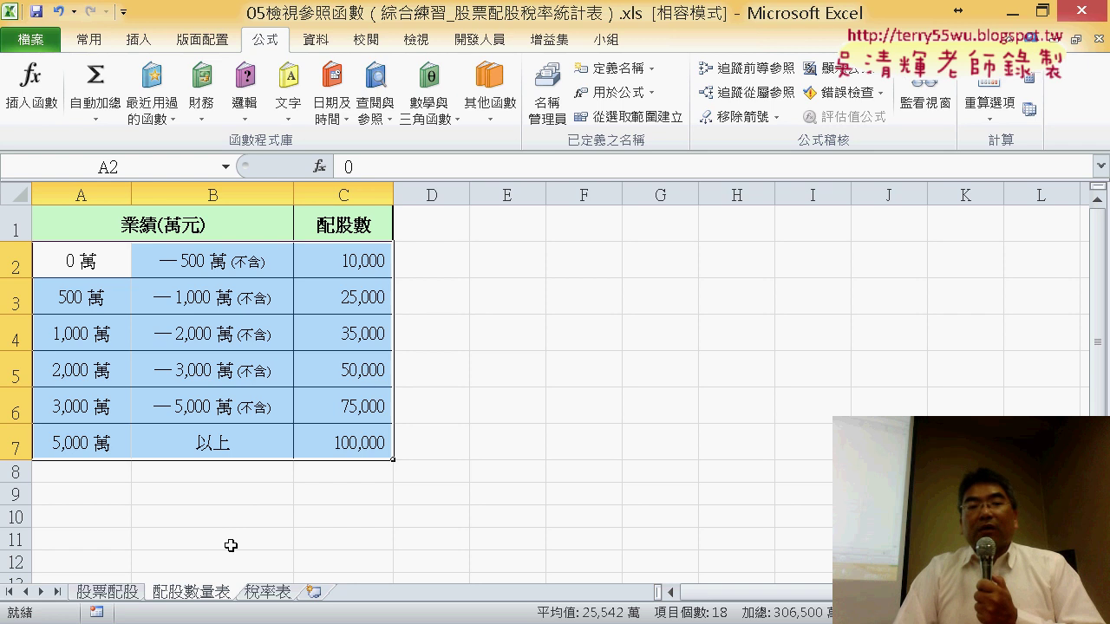
{"action": "left_click", "coordinate": [159, 171]}
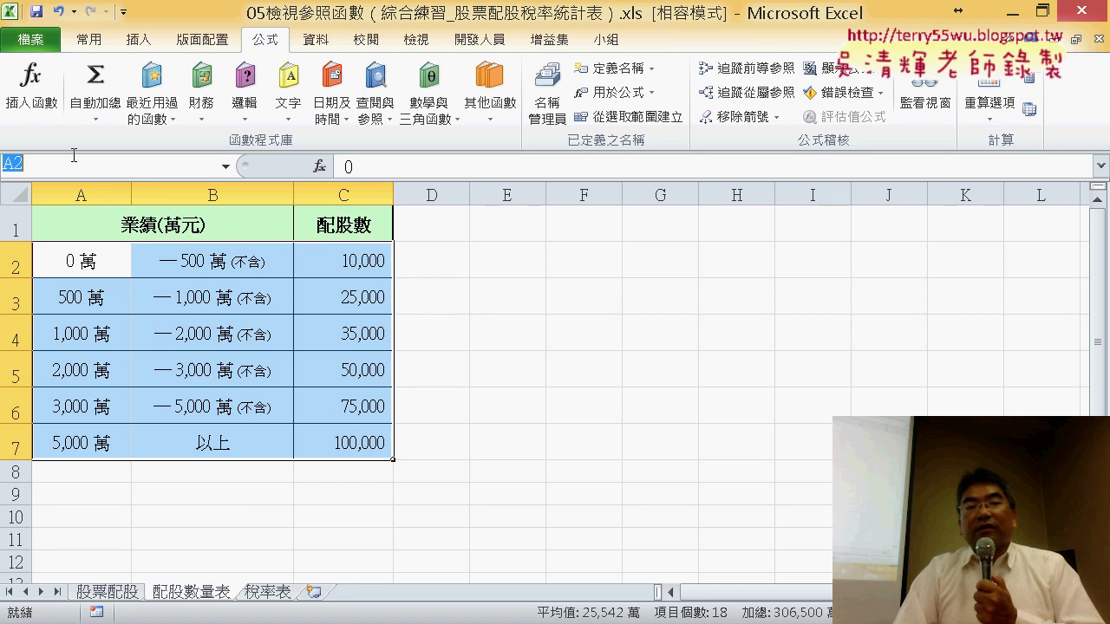
{"action": "double_click", "coordinate": [203, 597]}
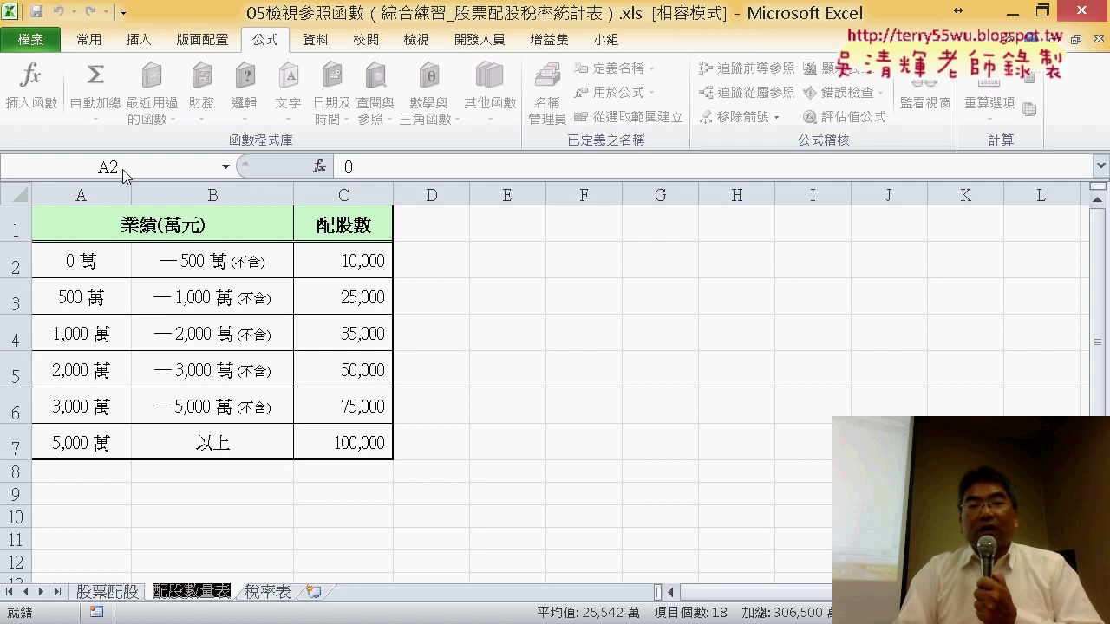
{"action": "left_click", "coordinate": [215, 475]}
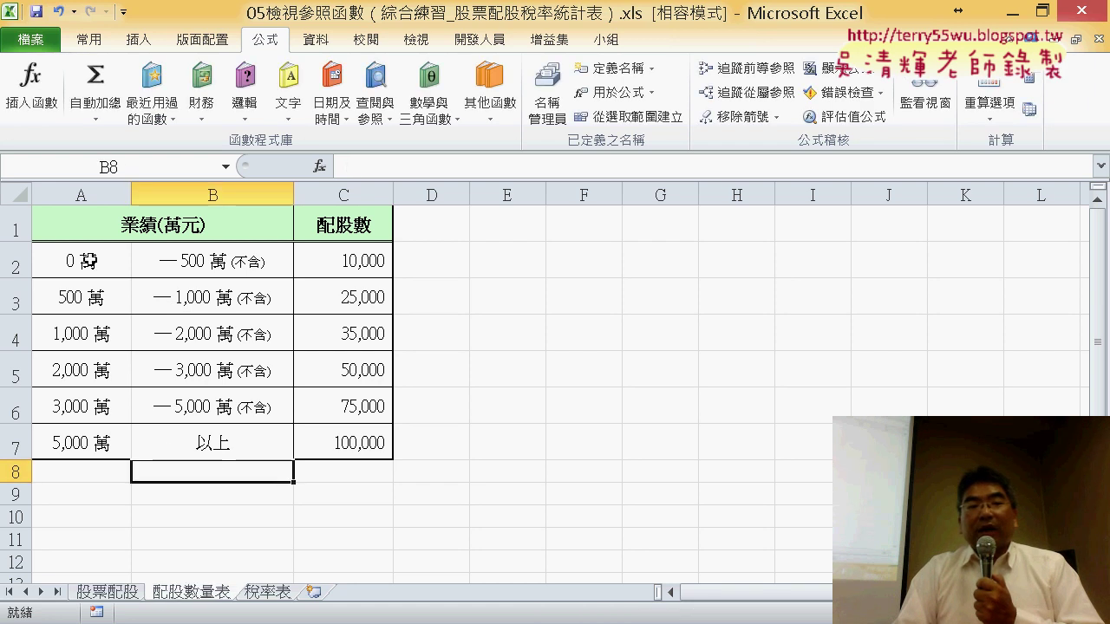
{"action": "left_click_drag", "start_coordinate": [89, 260], "coordinate": [350, 443]}
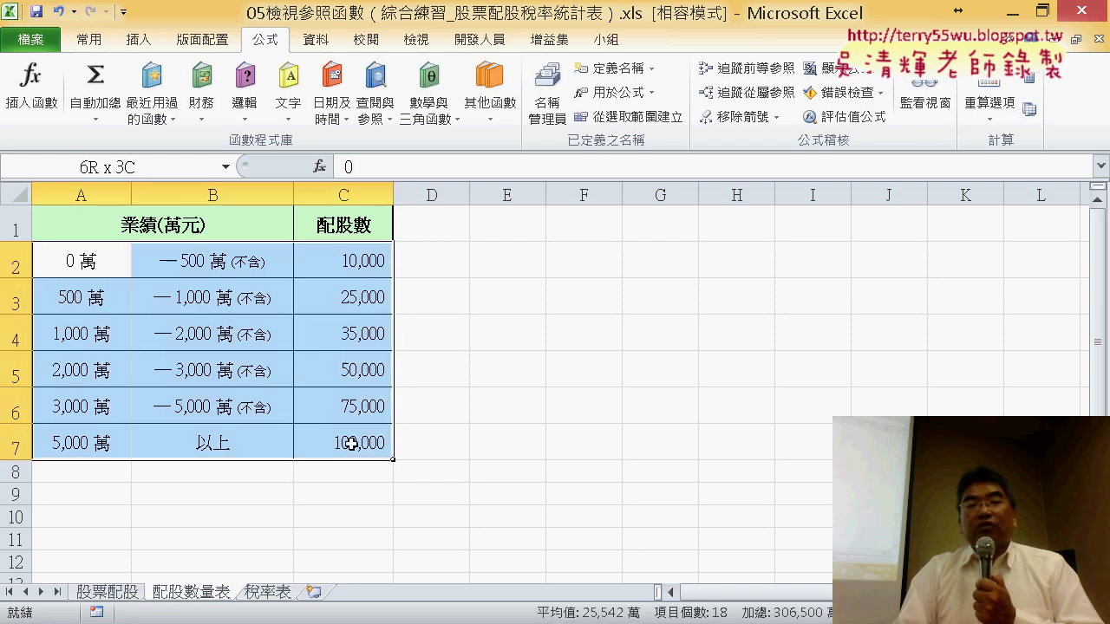
{"action": "left_click", "coordinate": [144, 169]}
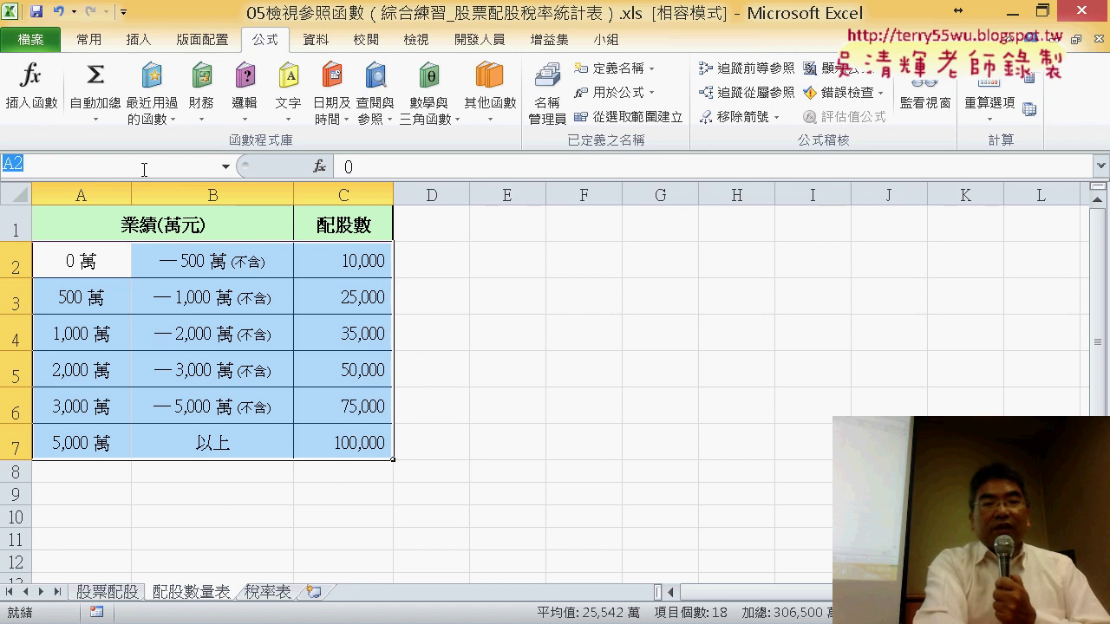
{"action": "type", "text": "配股數量表"}
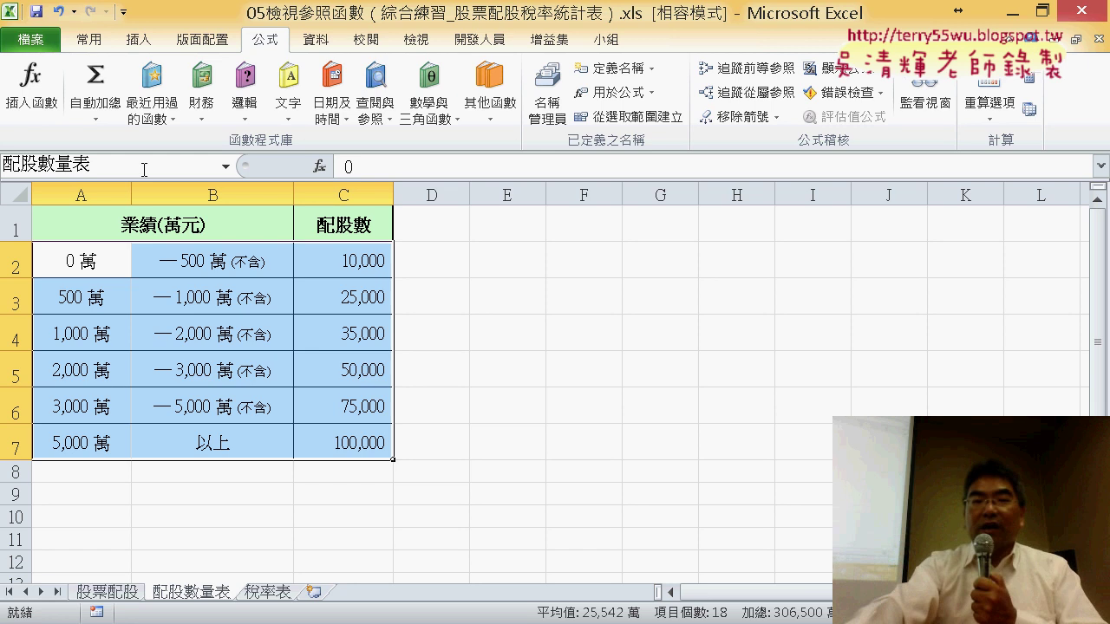
{"action": "key", "text": "Return"}
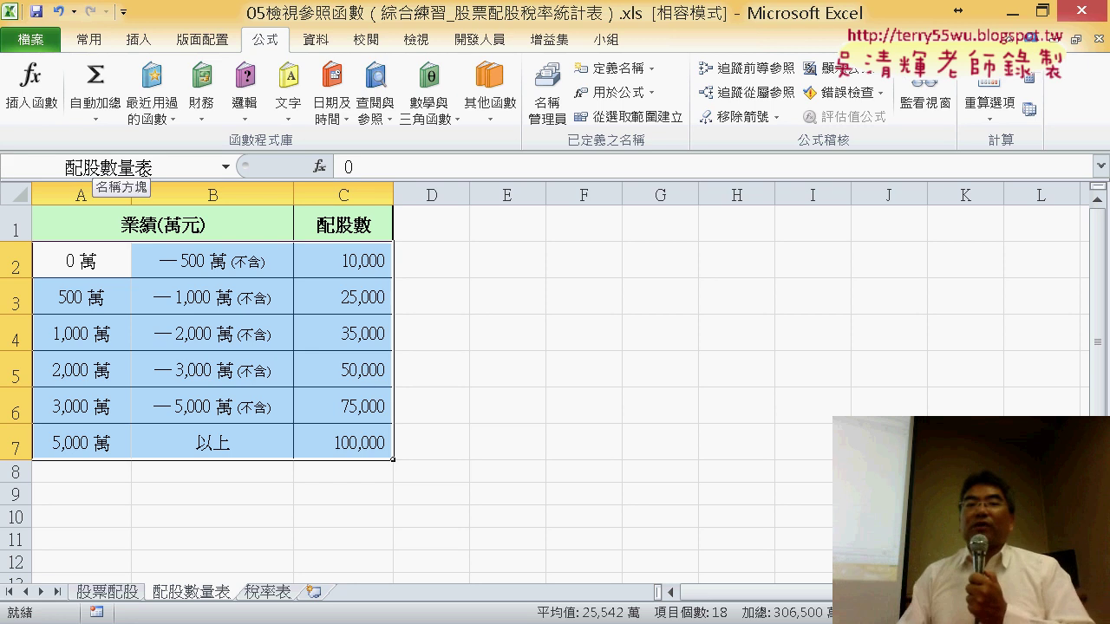
{"action": "left_click", "coordinate": [657, 392]}
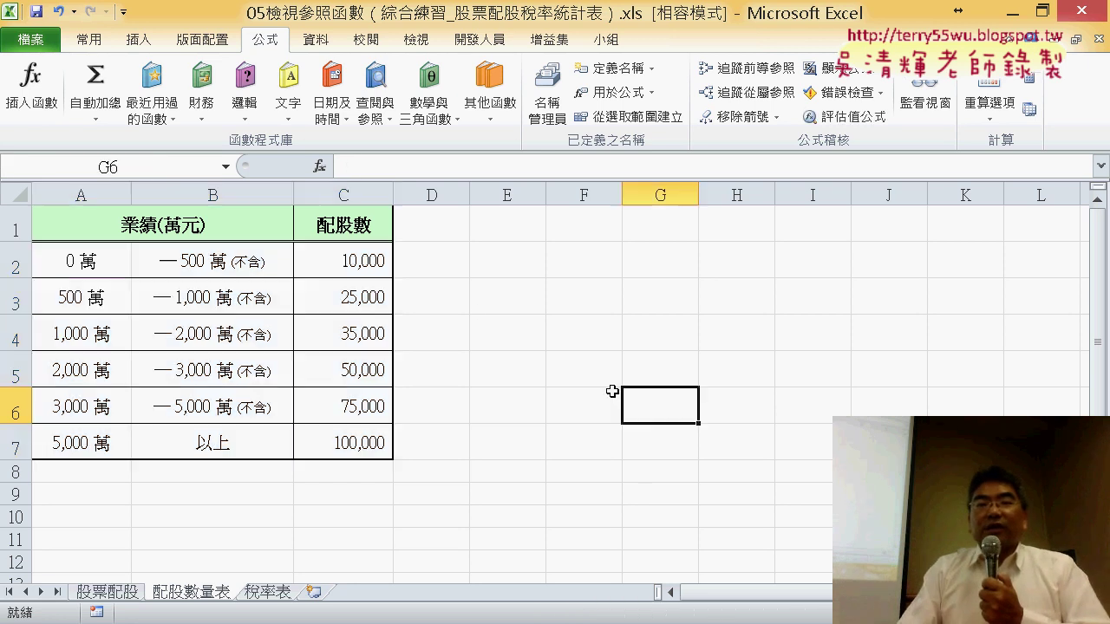
- Confirm in Name Manager that the name 配股數量表 refers to A2:C7
{"action": "left_click", "coordinate": [550, 101]}
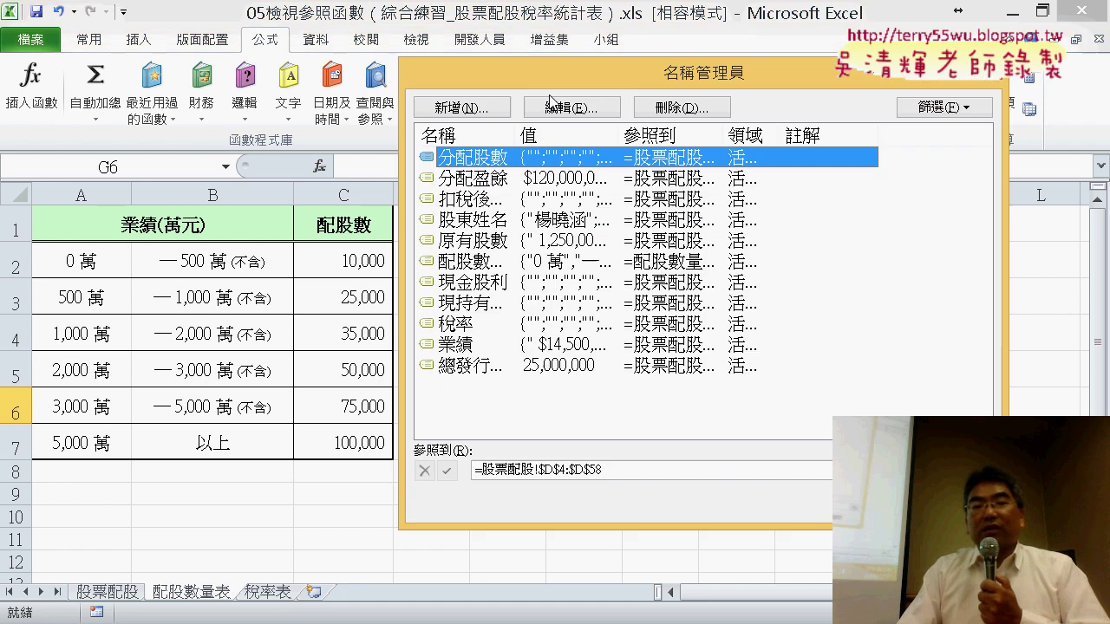
{"action": "left_click", "coordinate": [487, 267]}
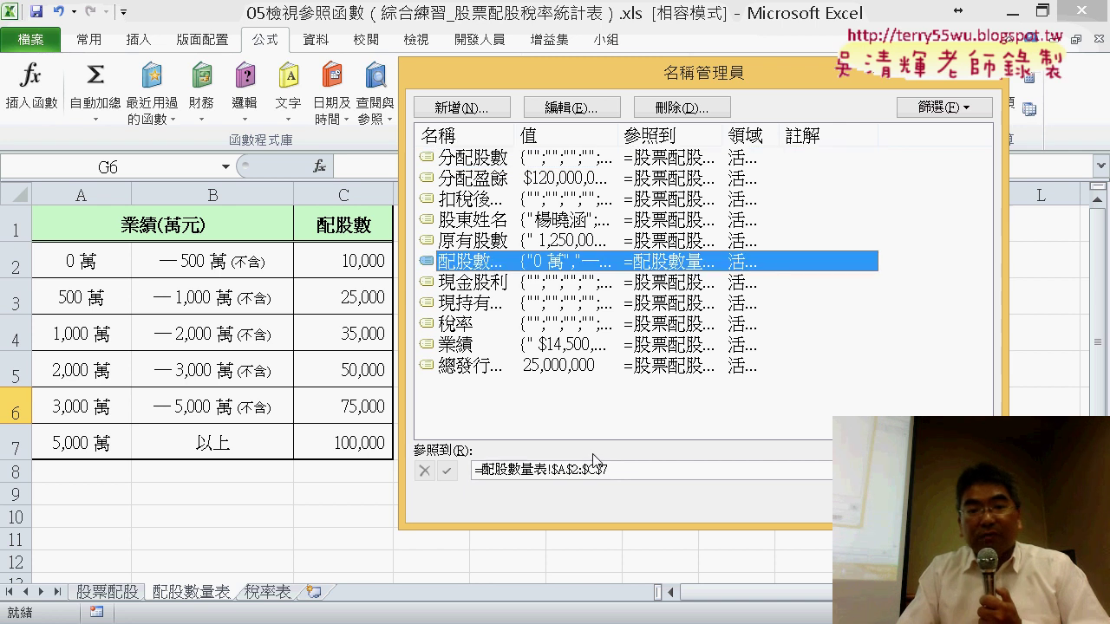
{"action": "left_click", "coordinate": [632, 468]}
{"action": "left_click_drag", "start_coordinate": [639, 73], "coordinate": [703, 73]}
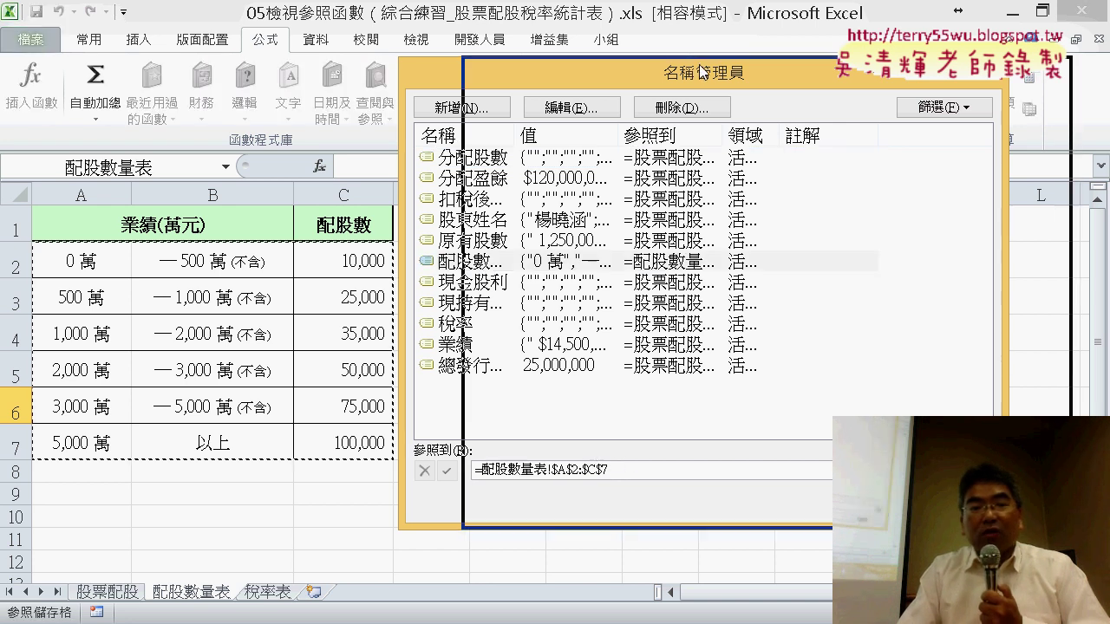
{"action": "key", "text": "Escape"}
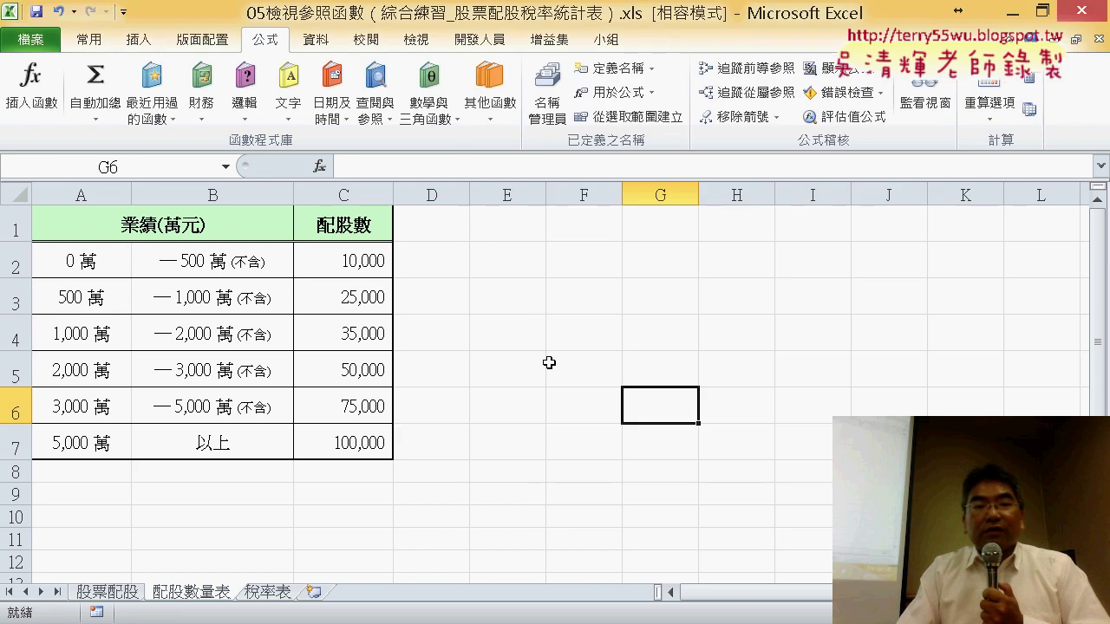
- Reselect the allotment table A2:C7 to compare it with the named range
{"action": "mouse_move", "coordinate": [87, 251]}
{"action": "left_mouse_down"}
{"action": "mouse_move", "coordinate": [251, 340]}
{"action": "mouse_move", "coordinate": [364, 439]}
{"action": "left_mouse_up"}
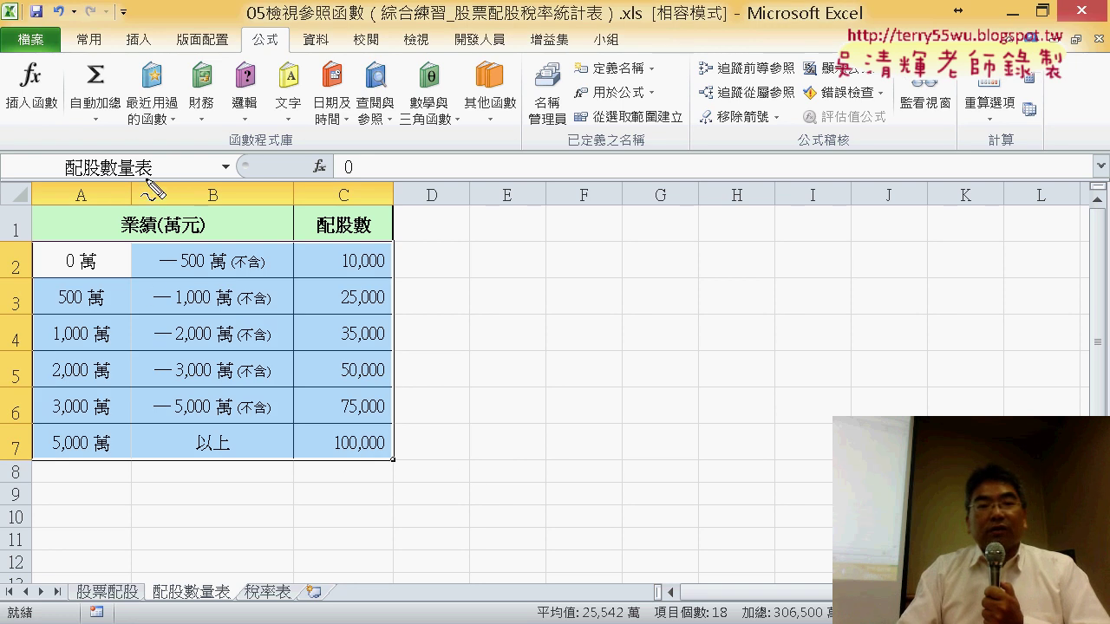
{"action": "left_click_drag", "start_coordinate": [347, 498], "coordinate": [303, 482]}
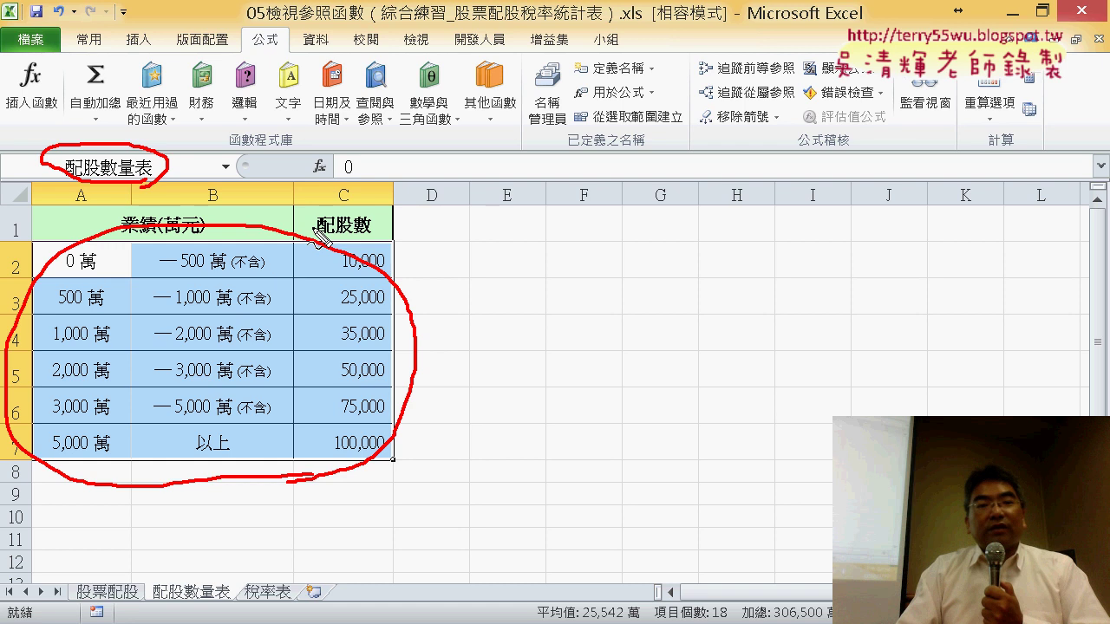
{"action": "left_click_drag", "start_coordinate": [332, 227], "coordinate": [213, 191]}
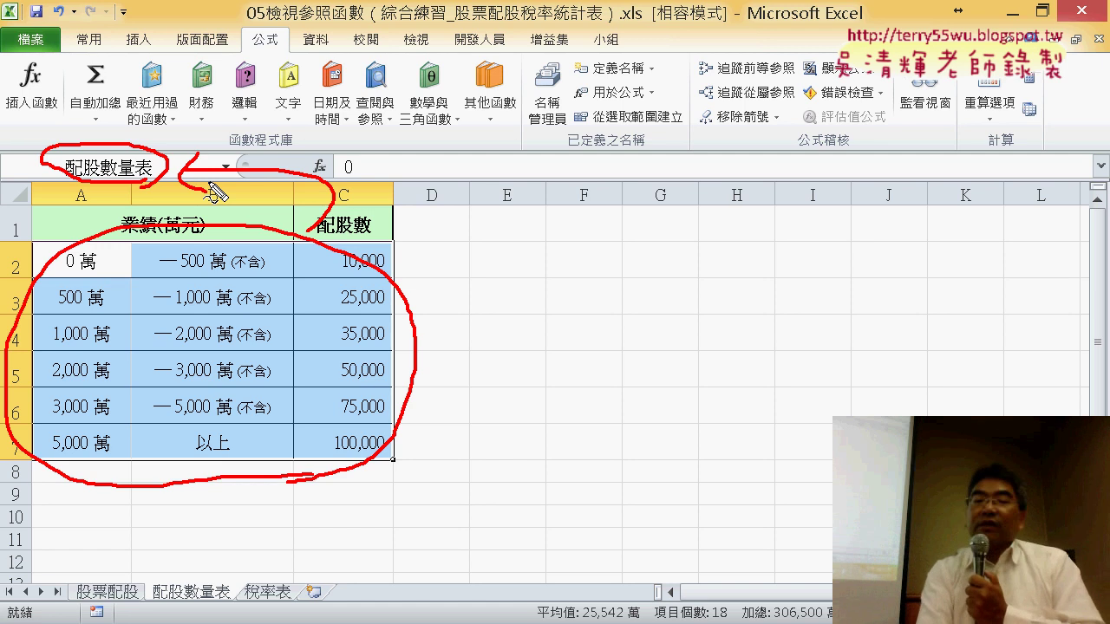
{"action": "key", "text": "Escape"}
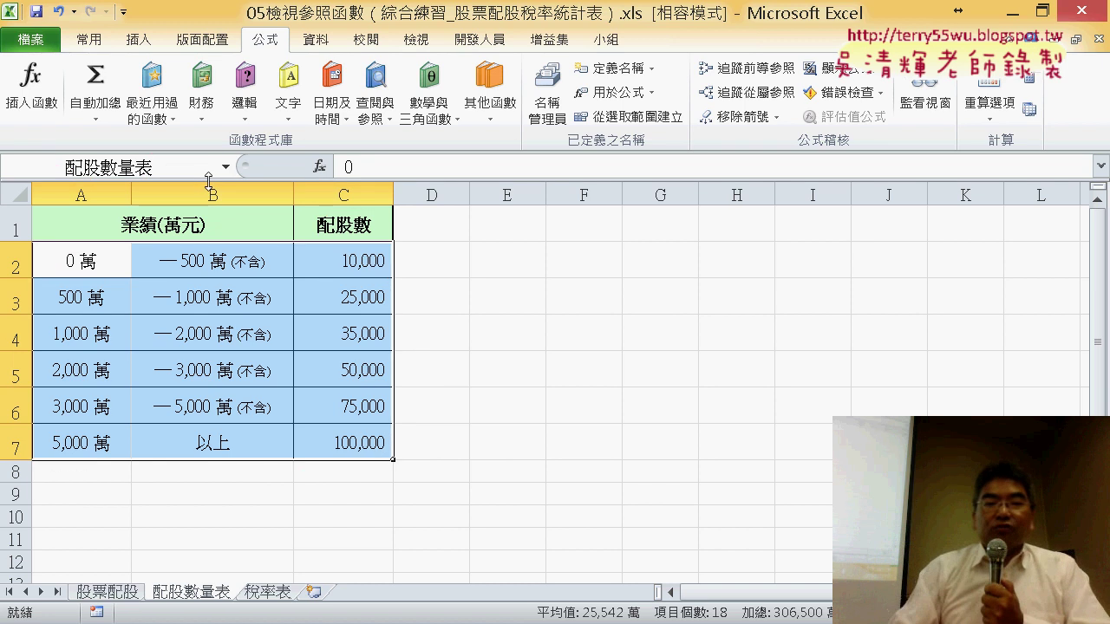
- Compare the 配股數量表 header row with the 稅率表 label cells A1:A3
{"action": "left_click", "coordinate": [264, 593]}
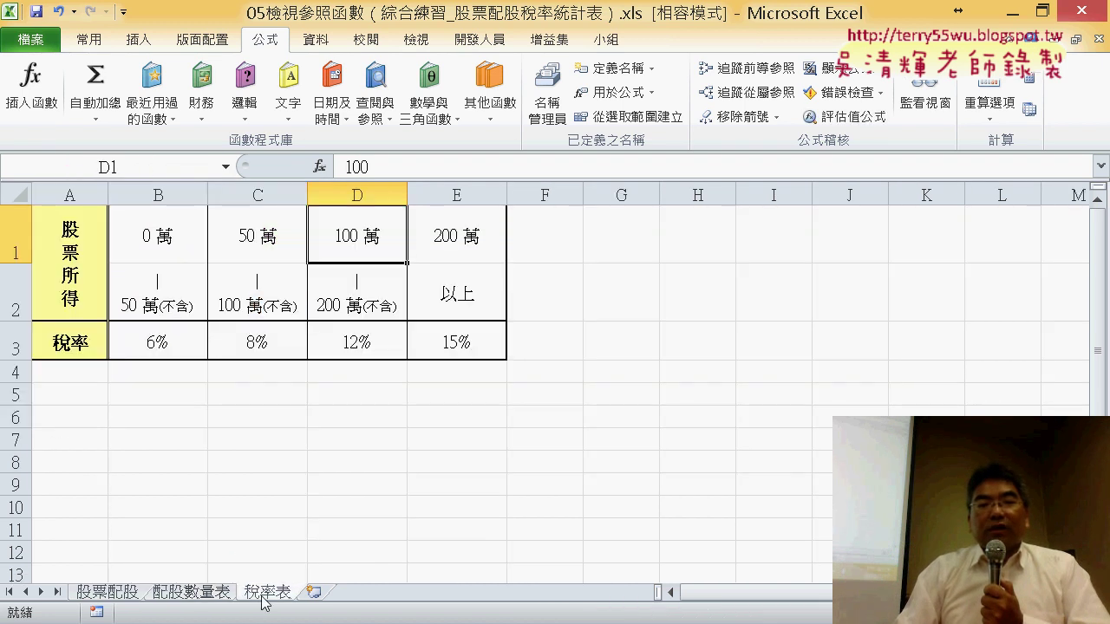
{"action": "left_click", "coordinate": [200, 595]}
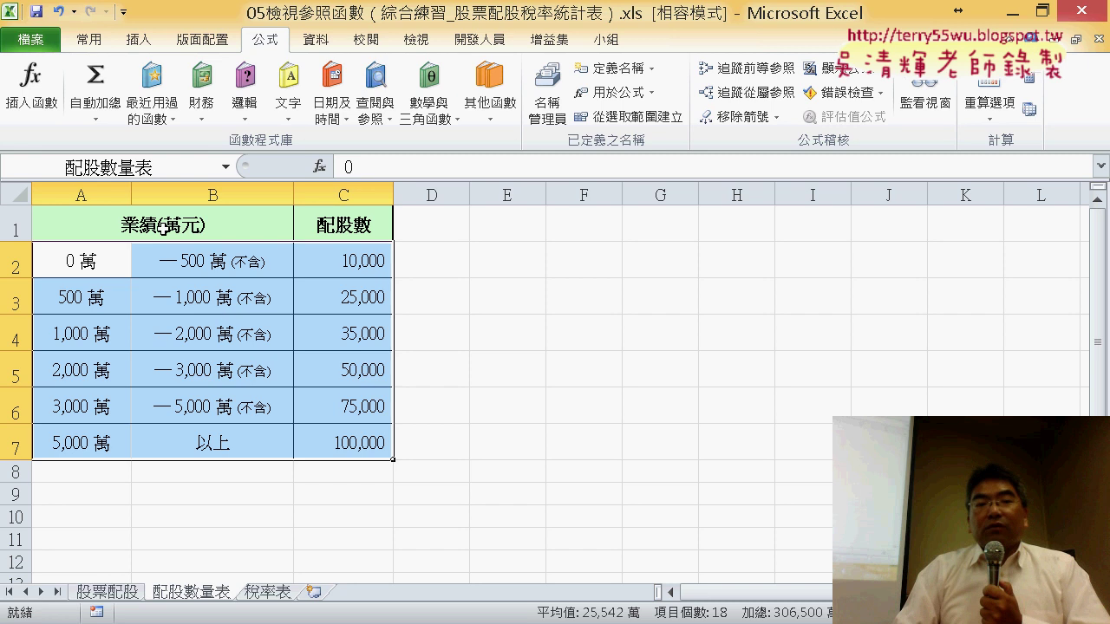
{"action": "left_click_drag", "start_coordinate": [89, 224], "coordinate": [338, 224]}
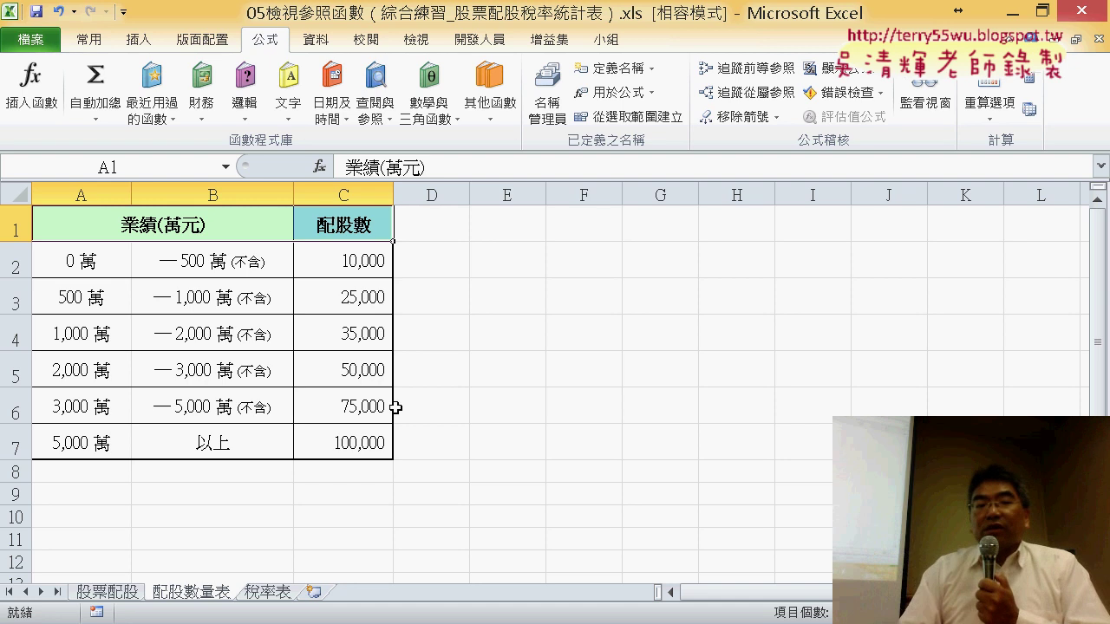
{"action": "left_click", "coordinate": [268, 596]}
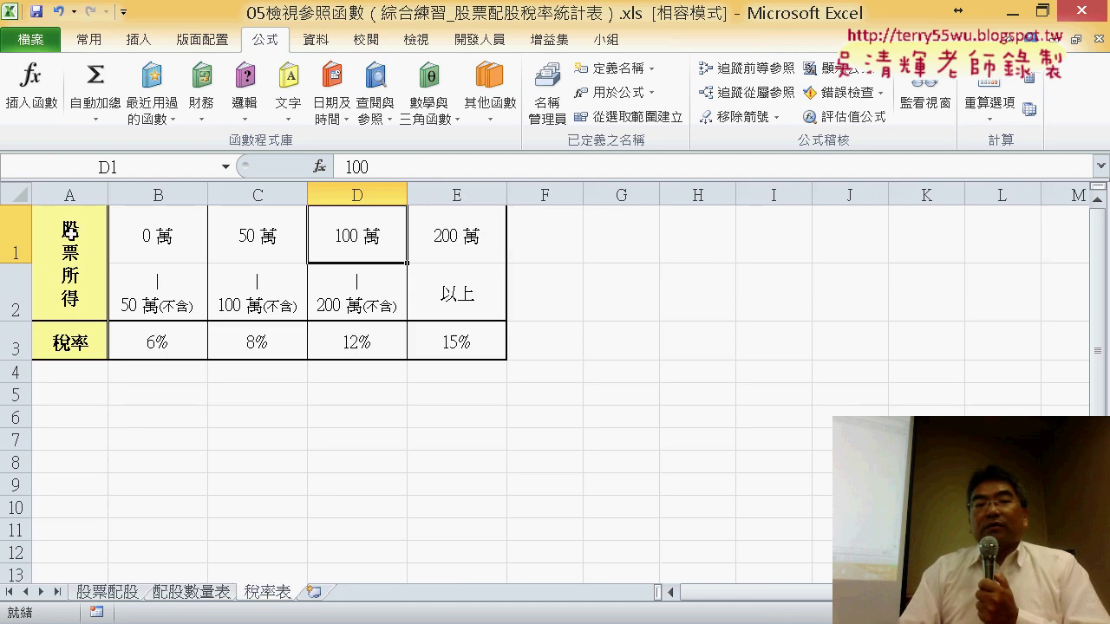
{"action": "left_click_drag", "start_coordinate": [70, 231], "coordinate": [54, 347]}
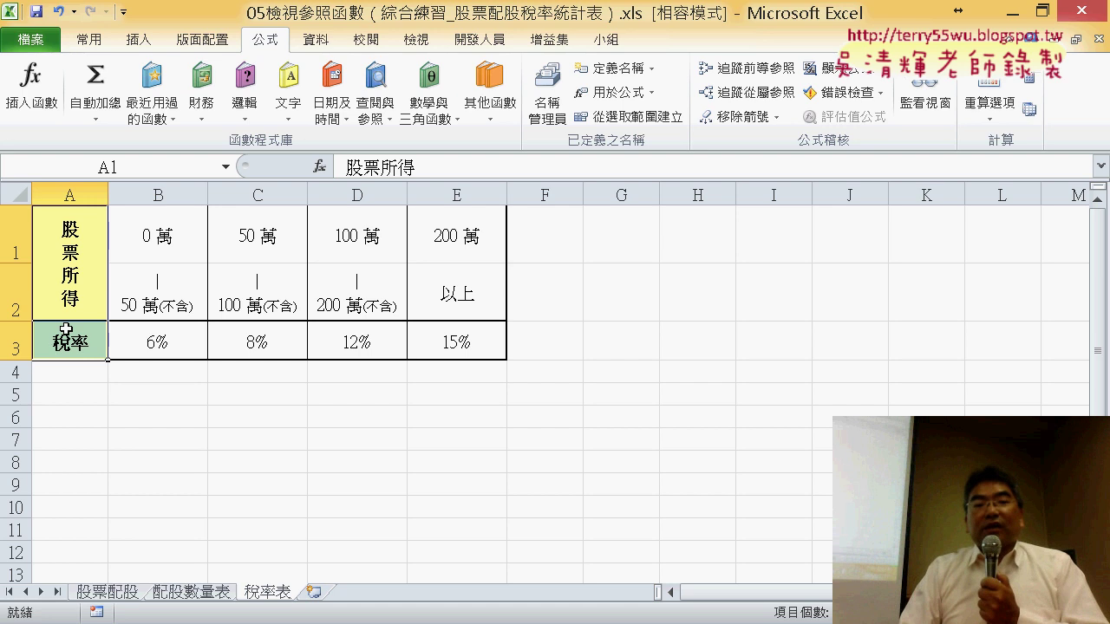
{"action": "left_click", "coordinate": [192, 592]}
{"action": "left_click", "coordinate": [269, 592]}
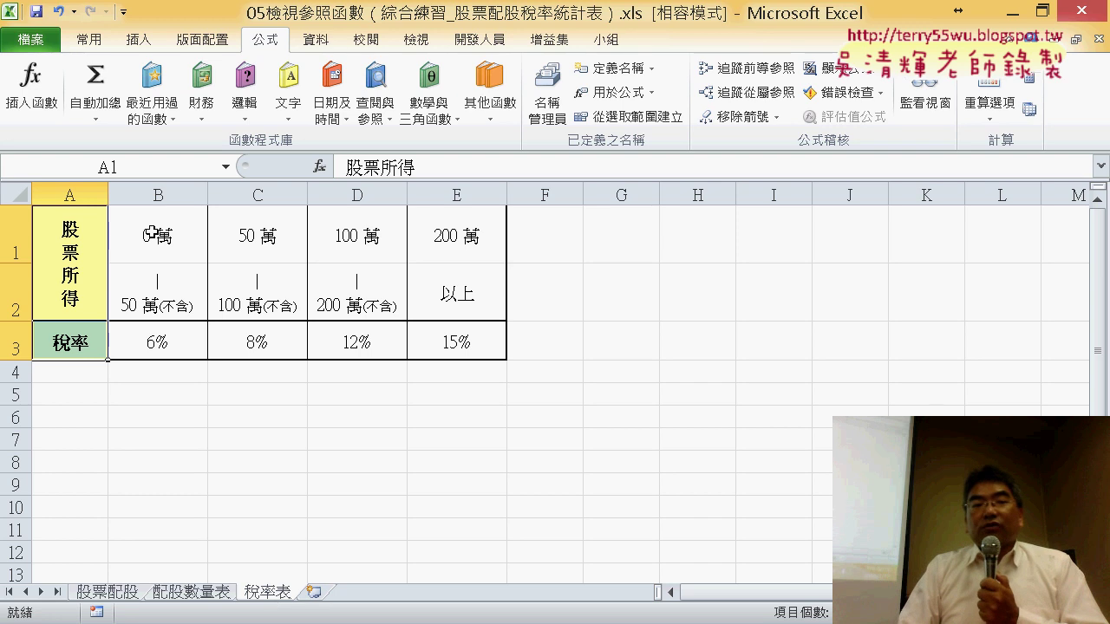
- Select B1:E3 on the 稅率表 sheet and name it 稅率表 in the Name Box
{"action": "mouse_move", "coordinate": [153, 225]}
{"action": "left_mouse_down"}
{"action": "mouse_move", "coordinate": [173, 292]}
{"action": "mouse_move", "coordinate": [255, 342]}
{"action": "mouse_move", "coordinate": [458, 339]}
{"action": "left_mouse_up"}
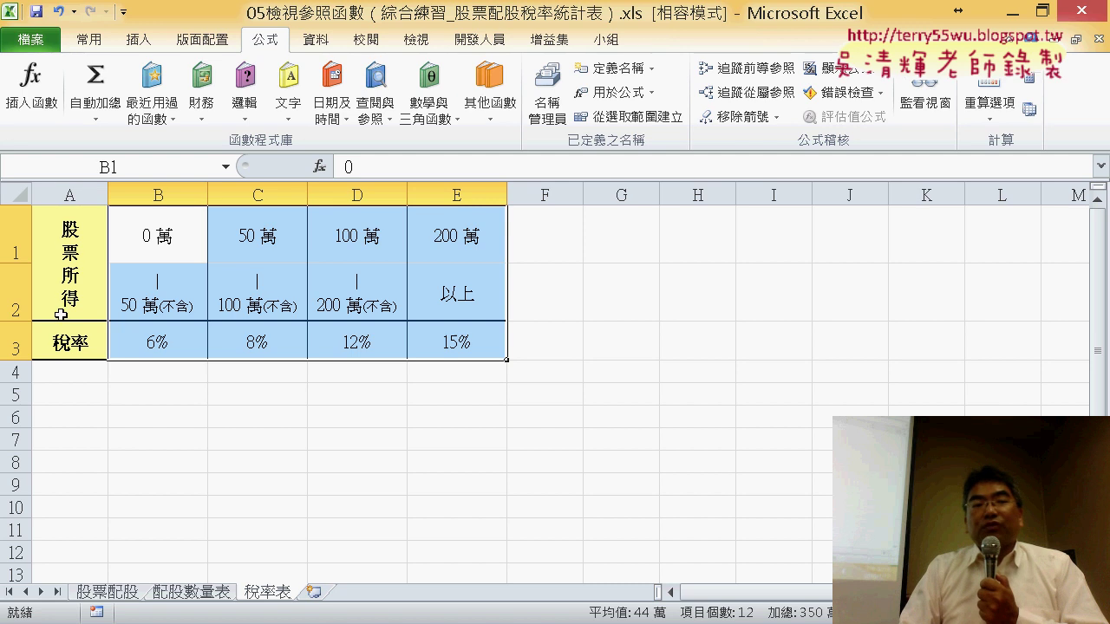
{"action": "left_click", "coordinate": [163, 223]}
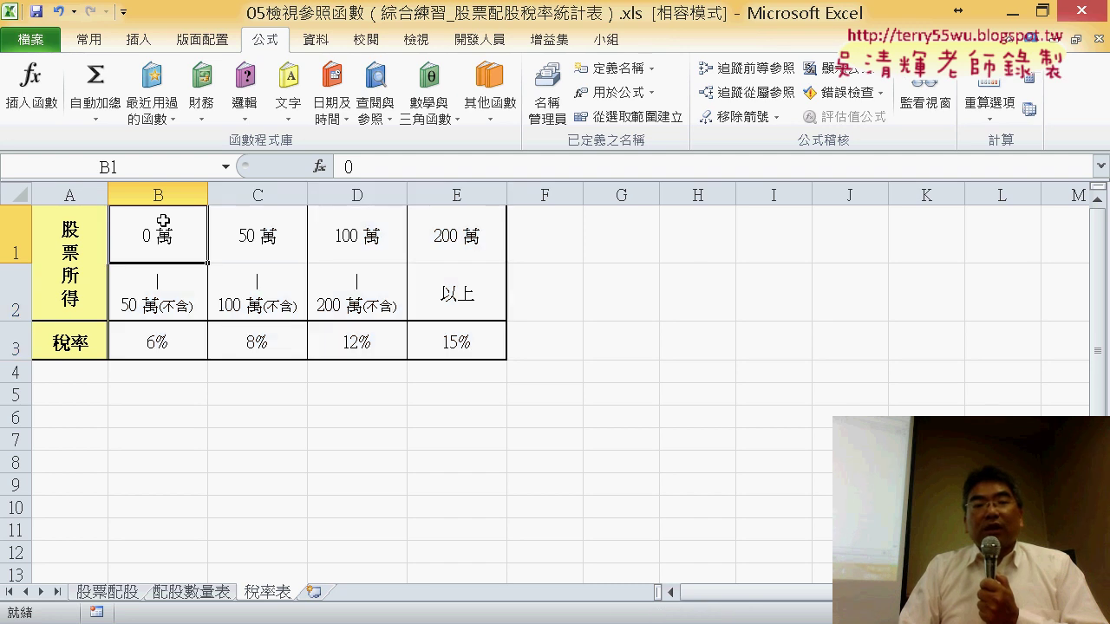
{"action": "mouse_move", "coordinate": [163, 223]}
{"action": "left_mouse_down"}
{"action": "mouse_move", "coordinate": [459, 238]}
{"action": "mouse_move", "coordinate": [475, 343]}
{"action": "left_mouse_up"}
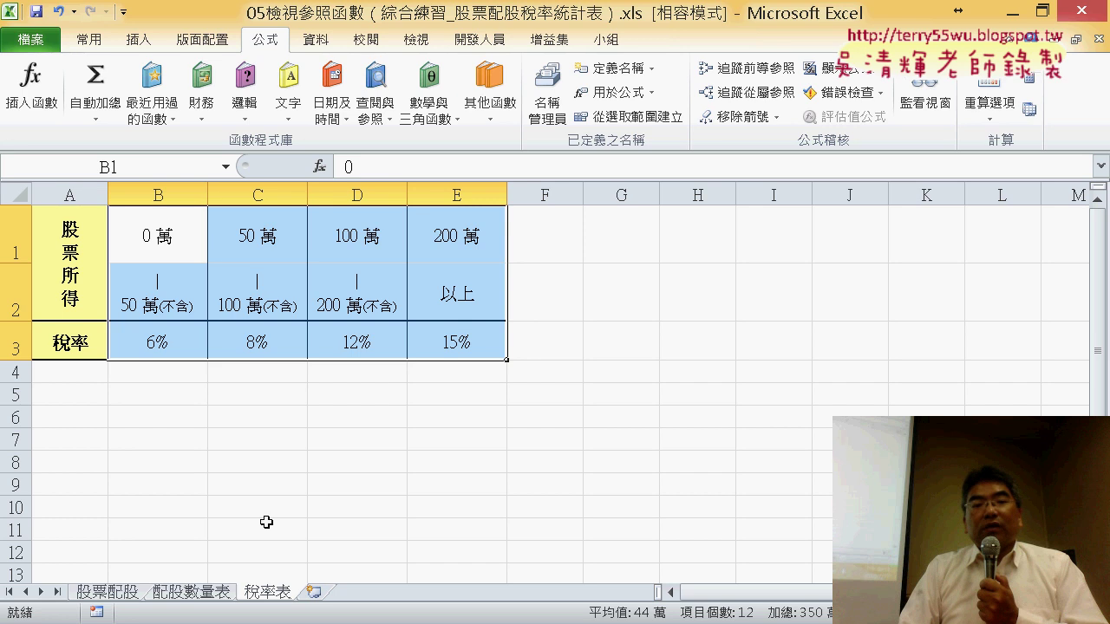
{"action": "left_click_drag", "start_coordinate": [280, 595], "coordinate": [278, 593]}
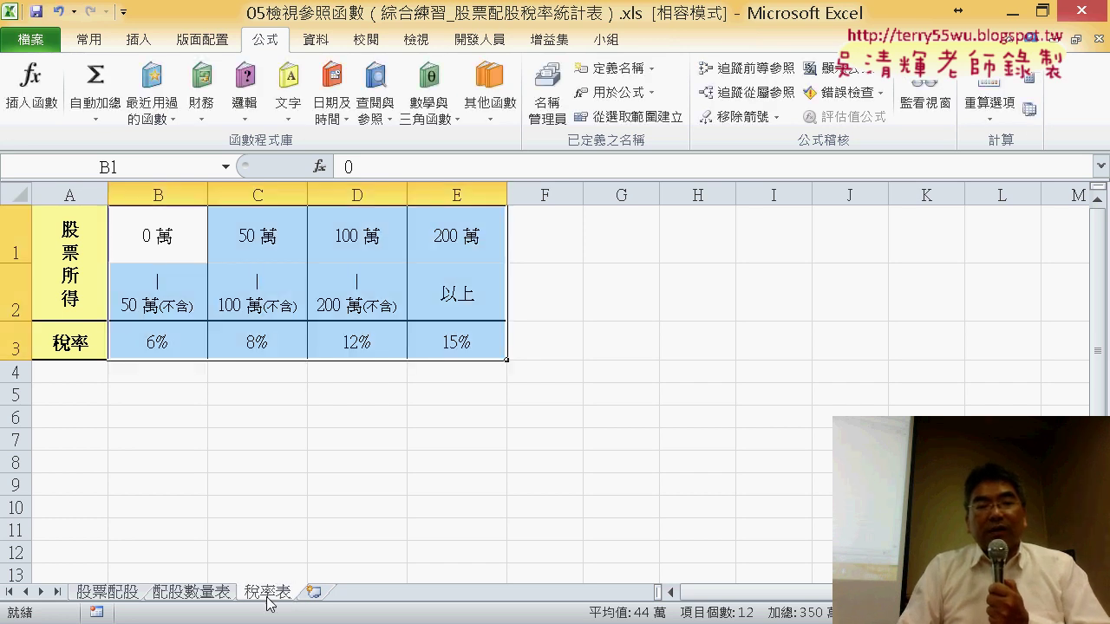
{"action": "double_click", "coordinate": [267, 594]}
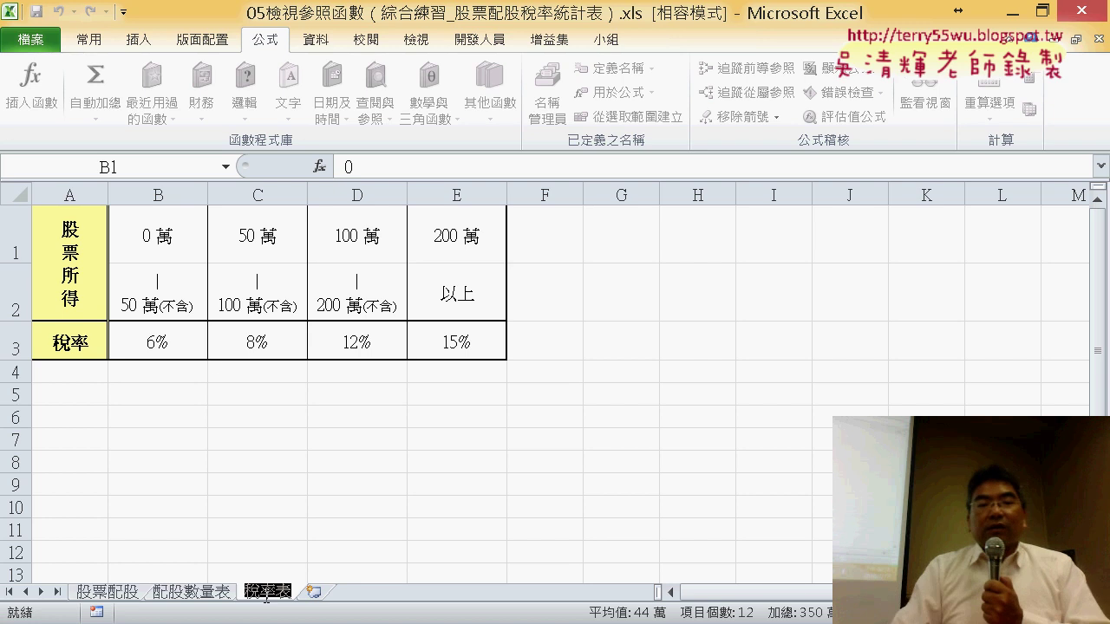
{"action": "left_click_drag", "start_coordinate": [158, 238], "coordinate": [450, 335]}
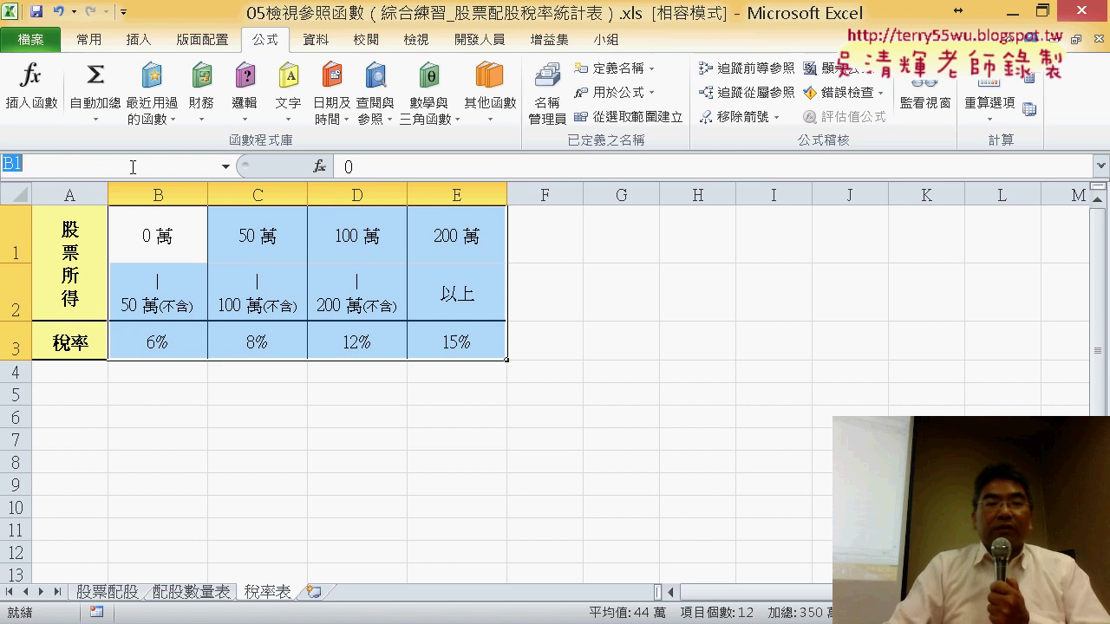
{"action": "left_click", "coordinate": [197, 160]}
{"action": "type", "text": "稅率表"}
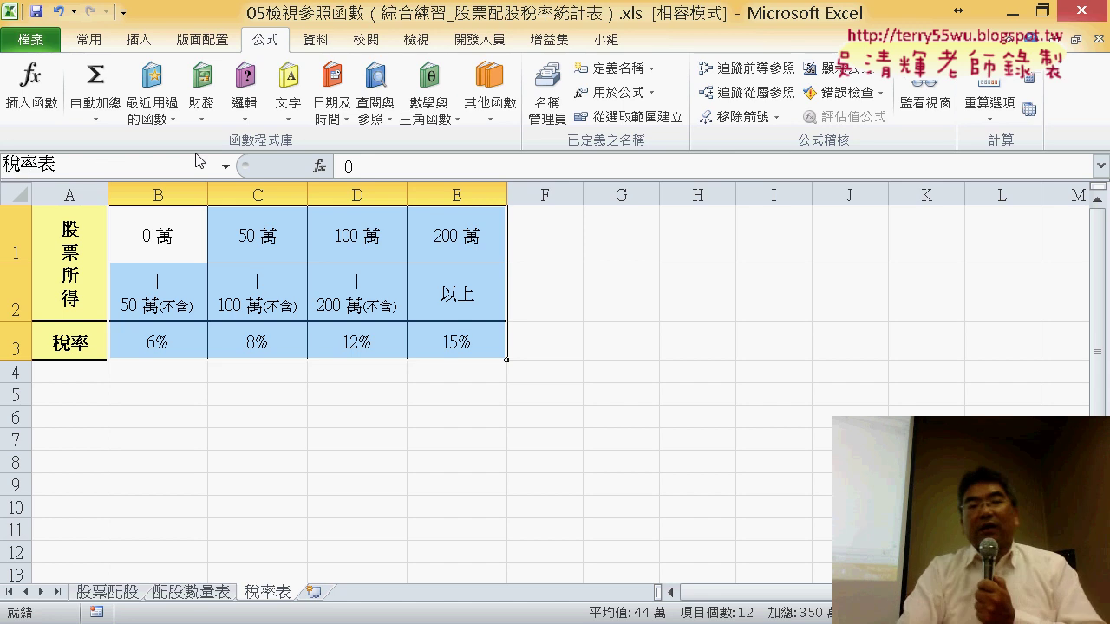
{"action": "key", "text": "Return"}
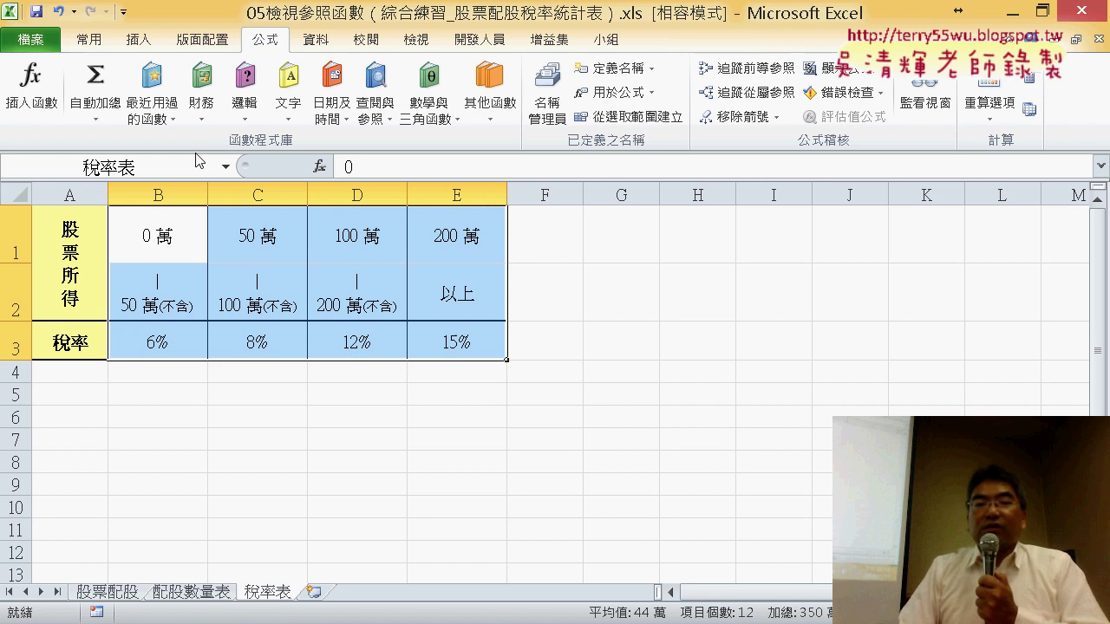
- On the 股票配股 sheet, review the empty result cells D4 through H4
{"action": "left_click", "coordinate": [104, 592]}
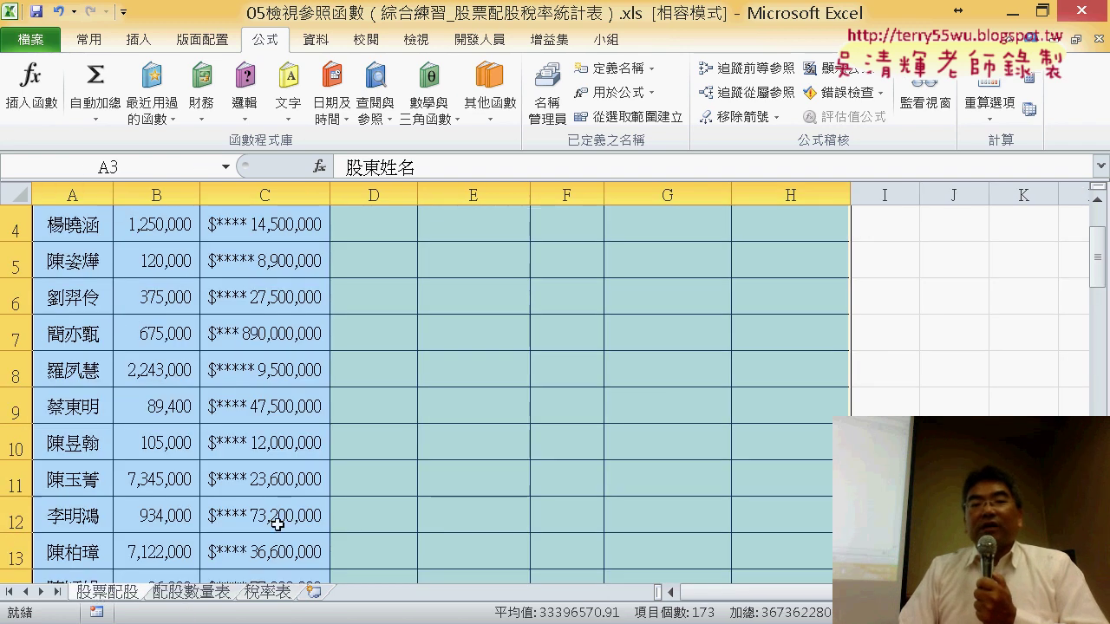
{"action": "scroll", "coordinate": [351, 465], "scroll_direction": "up", "scroll_amount": 1}
{"action": "left_click_drag", "start_coordinate": [378, 276], "coordinate": [784, 271]}
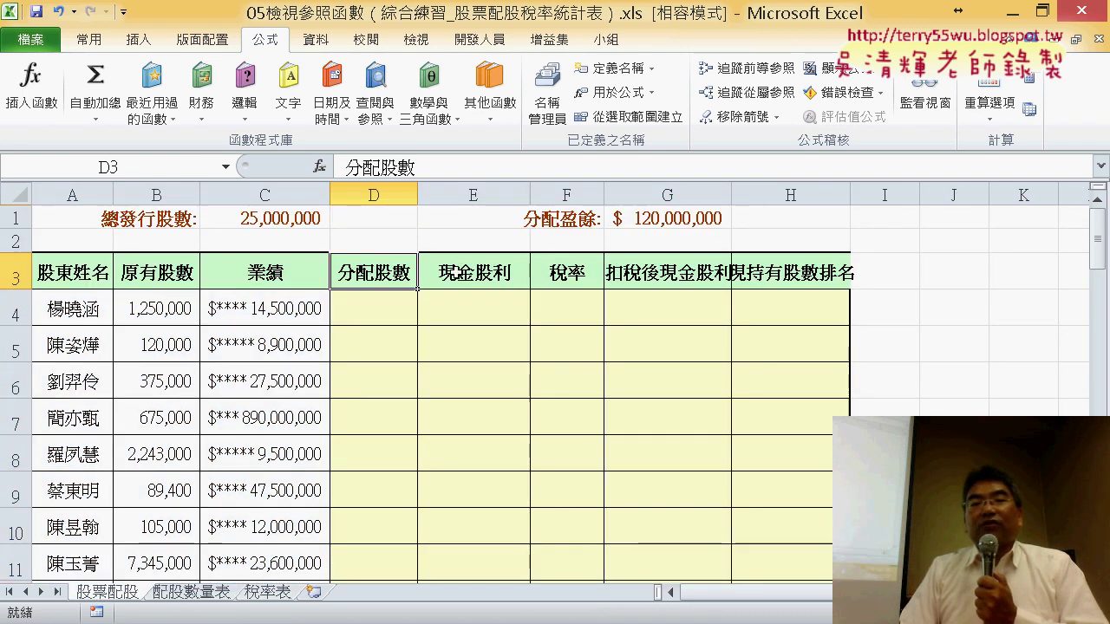
{"action": "left_click", "coordinate": [388, 319]}
{"action": "left_click", "coordinate": [482, 309]}
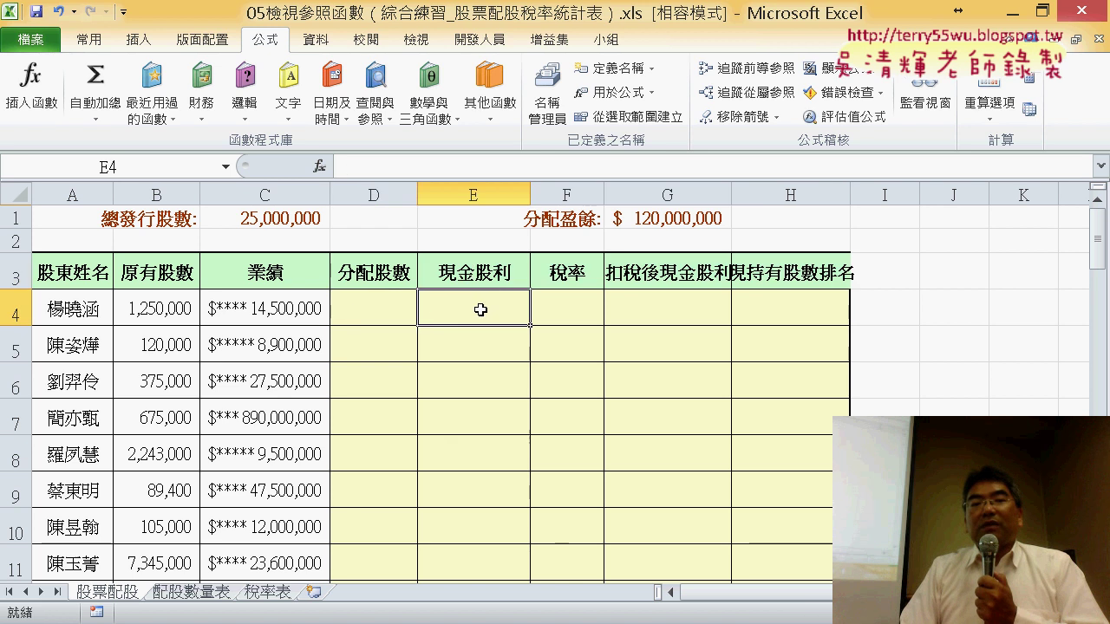
{"action": "left_click", "coordinate": [565, 302]}
{"action": "left_click", "coordinate": [650, 295]}
{"action": "left_click", "coordinate": [782, 300]}
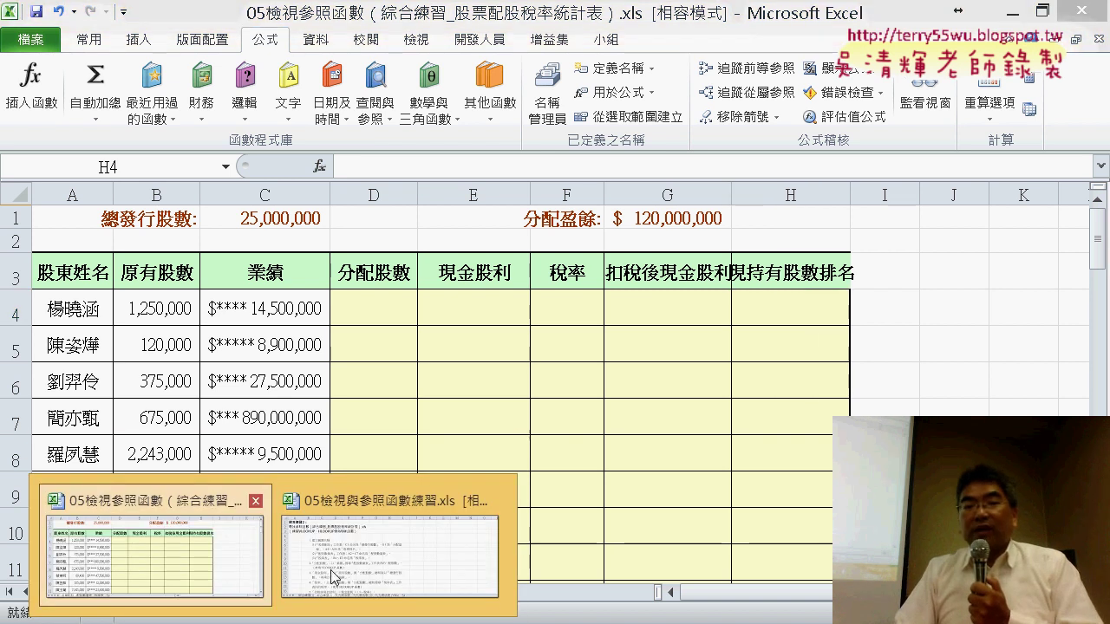
- Check the 05檢視與參照函數練習.xls instructions, then restore the dividend workbook window
{"action": "left_click", "coordinate": [384, 544]}
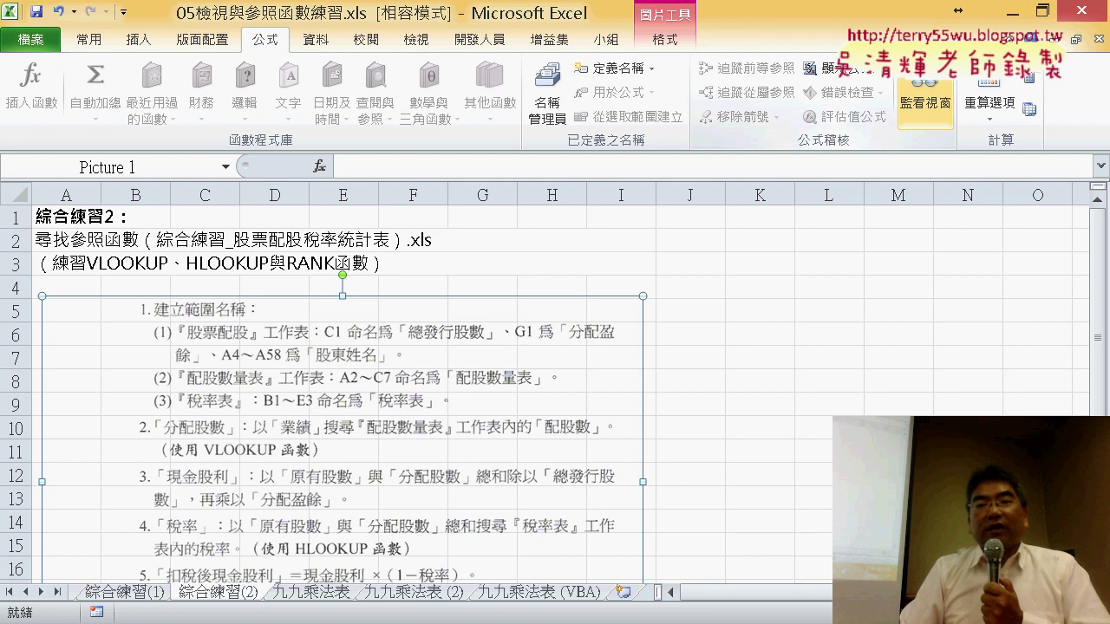
{"action": "left_click", "coordinate": [1016, 12]}
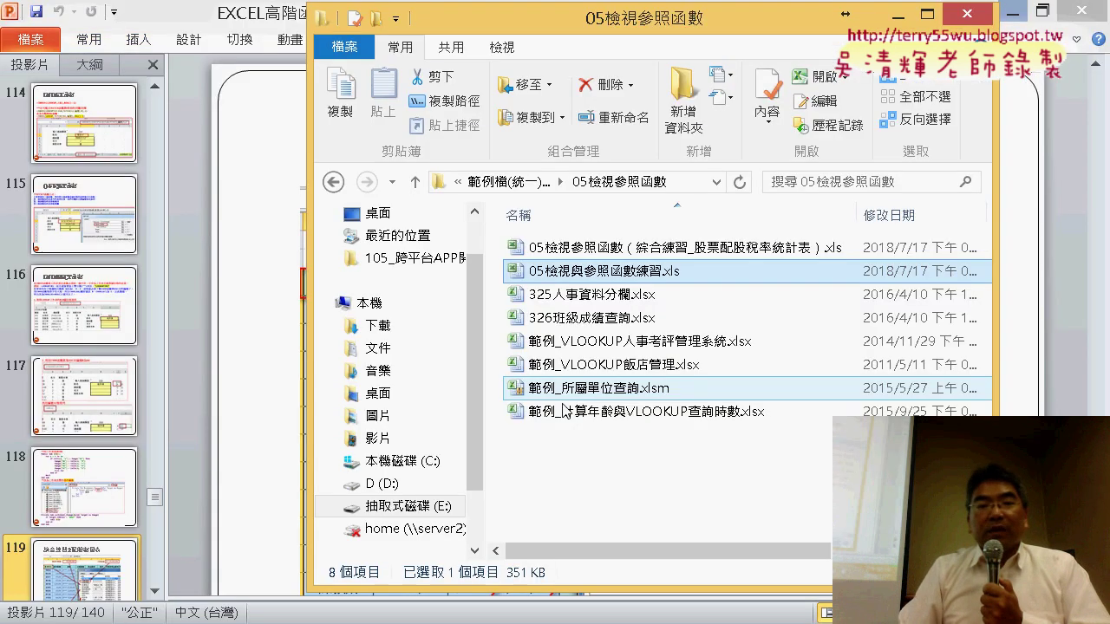
{"action": "left_click", "coordinate": [420, 615]}
{"action": "left_click", "coordinate": [244, 575]}
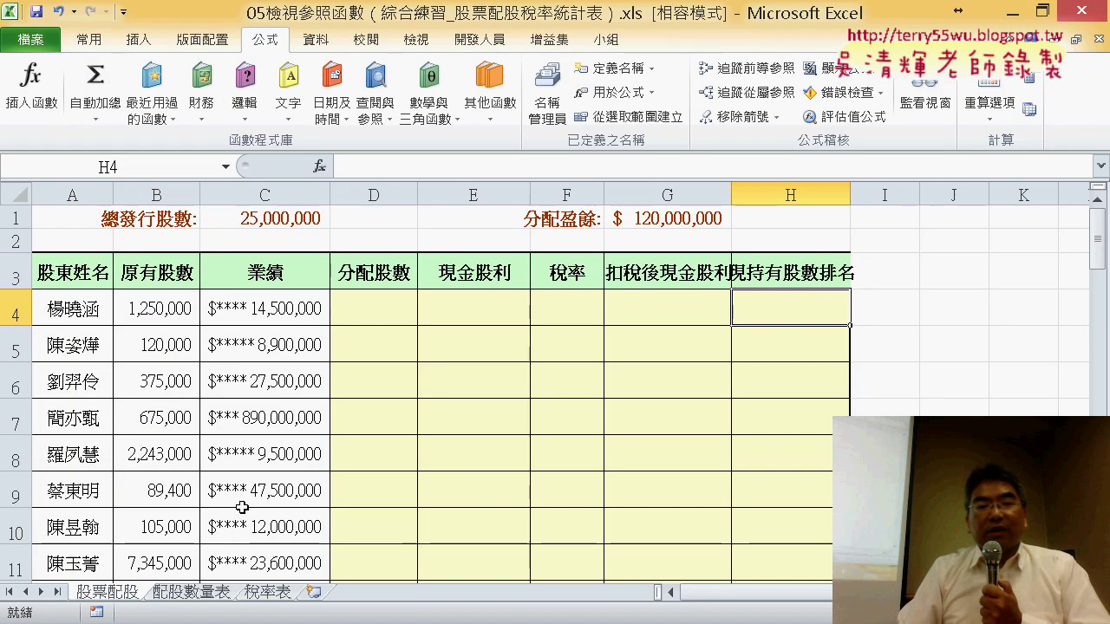
- Paste the instructions picture at C9, move it beside the table, and apply Soft Edge Rectangle
{"action": "left_click", "coordinate": [234, 491]}
{"action": "key", "text": "ctrl+v"}
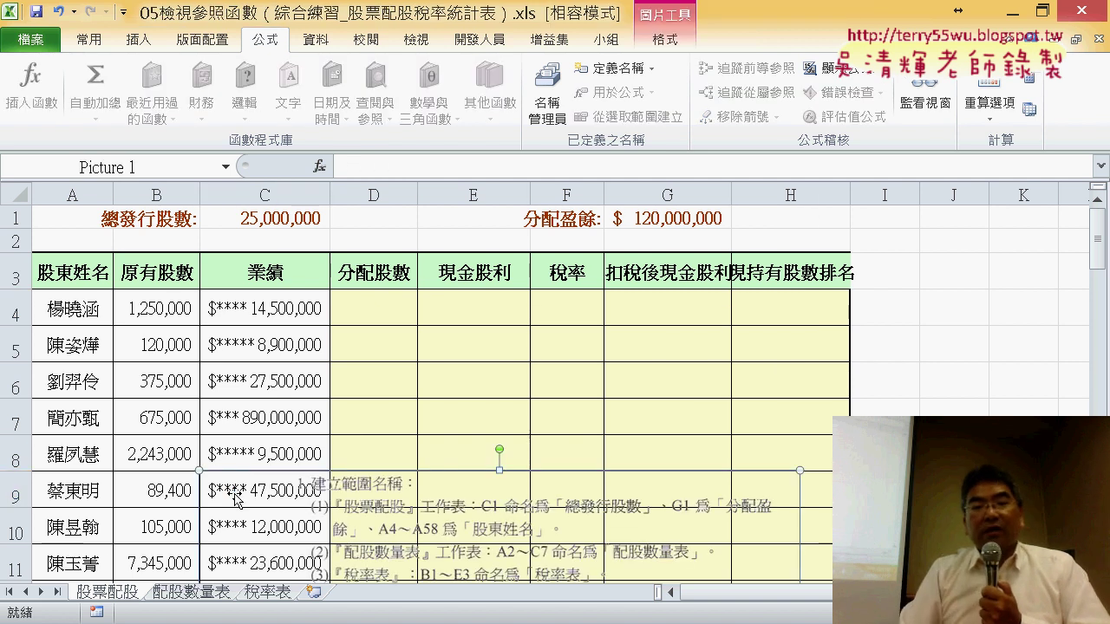
{"action": "left_click_drag", "start_coordinate": [654, 444], "coordinate": [753, 360]}
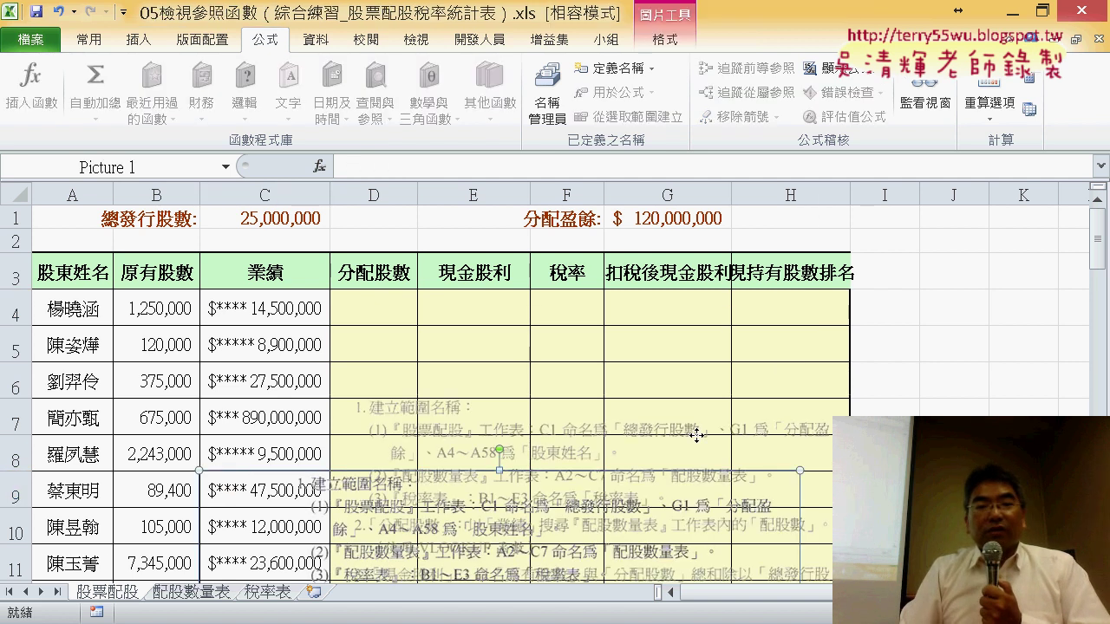
{"action": "left_click", "coordinate": [664, 39]}
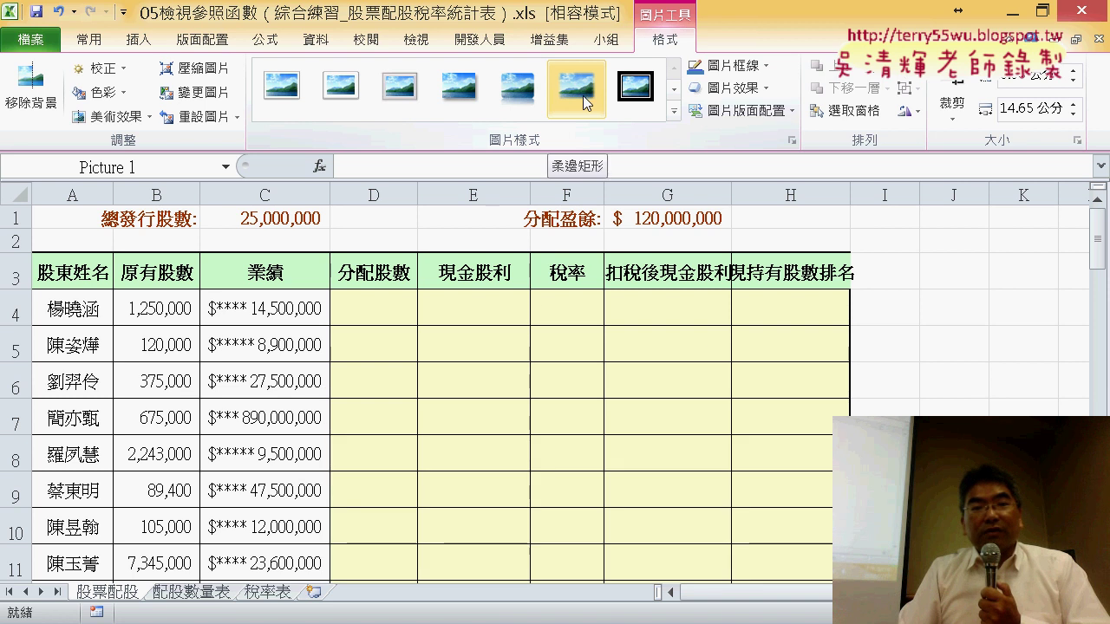
{"action": "left_click", "coordinate": [517, 110]}
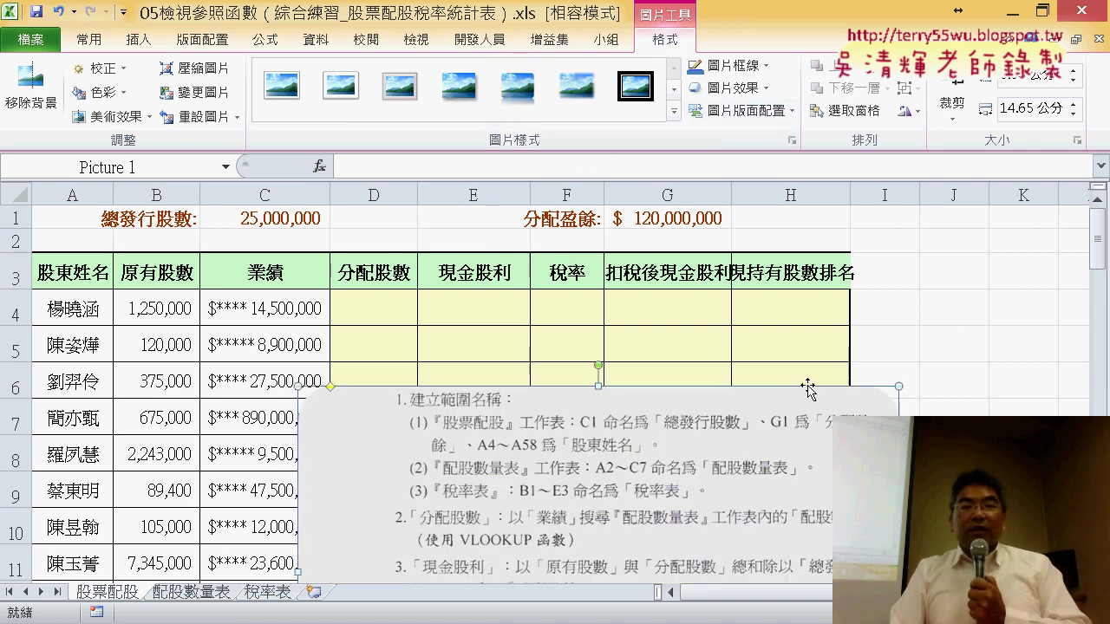
{"action": "left_click", "coordinate": [367, 309]}
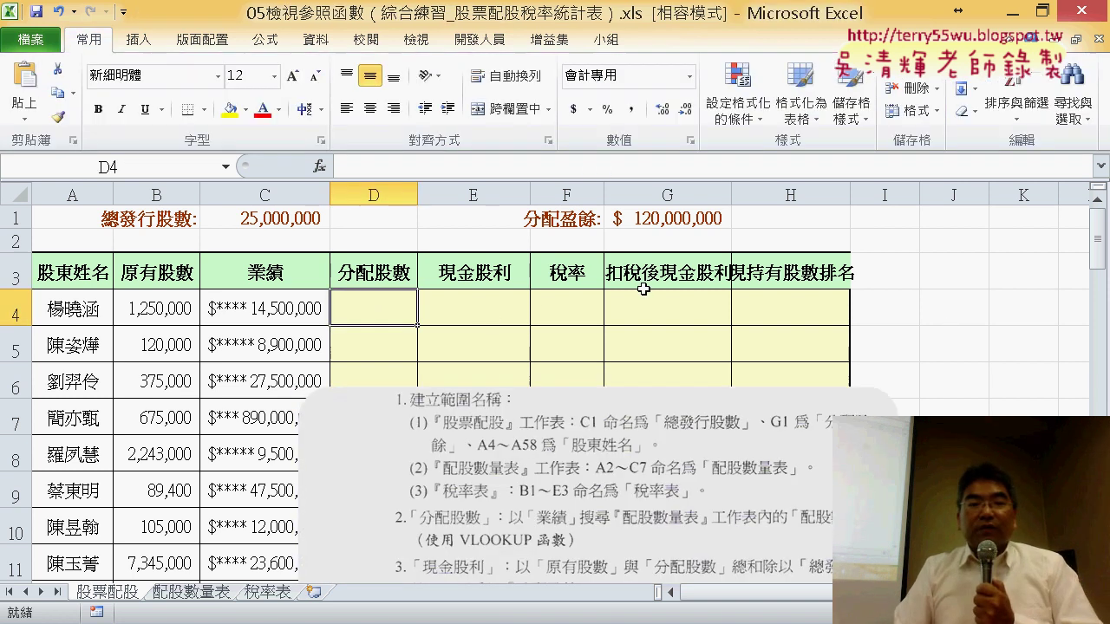
{"action": "scroll", "coordinate": [1029, 286], "scroll_direction": "down", "scroll_amount": 1}
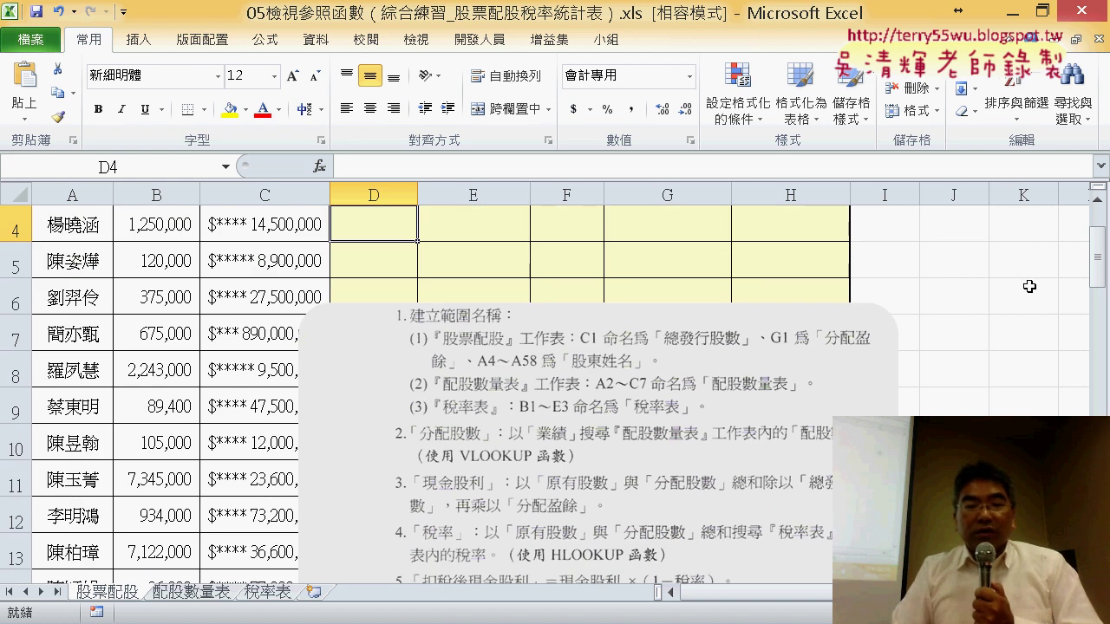
{"action": "scroll", "coordinate": [1029, 286], "scroll_direction": "down", "scroll_amount": 2}
{"action": "scroll", "coordinate": [1029, 286], "scroll_direction": "up", "scroll_amount": 1}
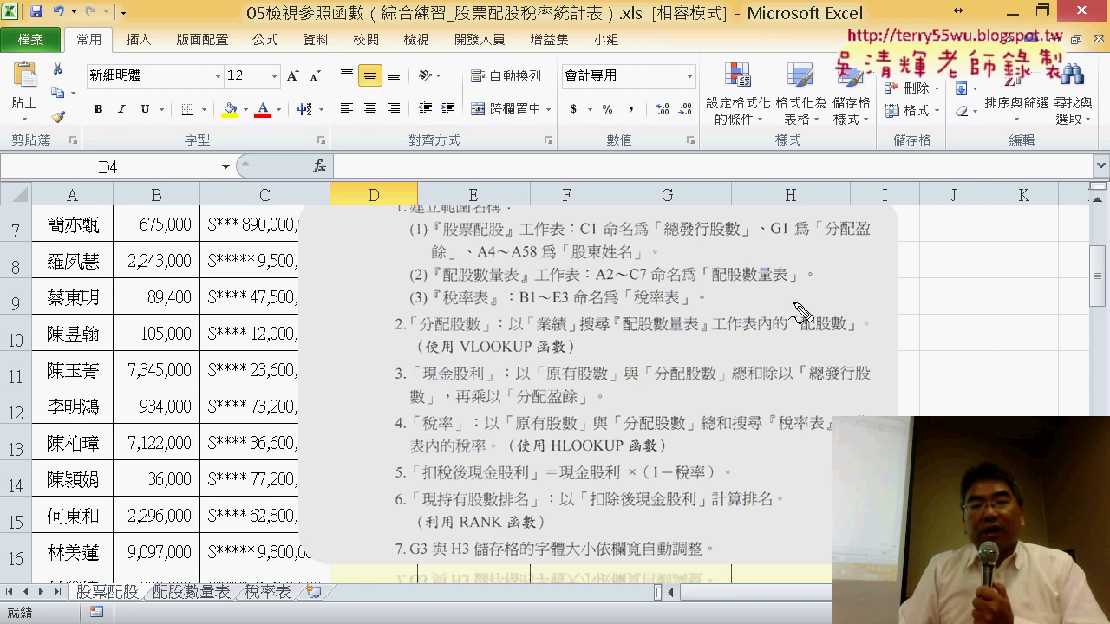
{"action": "left_click_drag", "start_coordinate": [540, 339], "coordinate": [710, 337]}
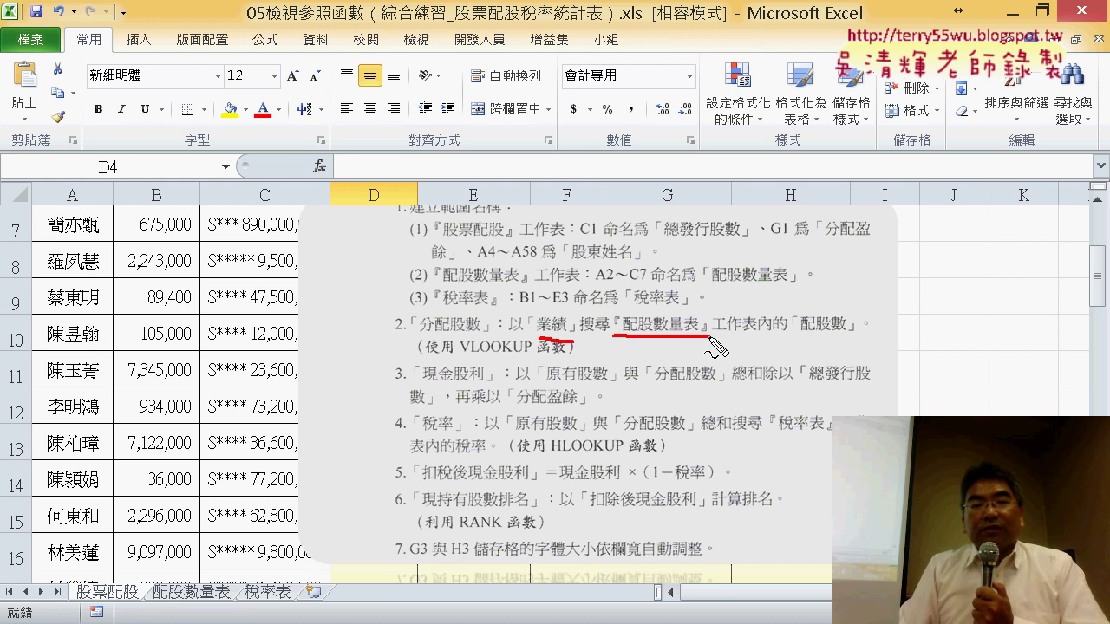
{"action": "left_click_drag", "start_coordinate": [796, 333], "coordinate": [858, 331]}
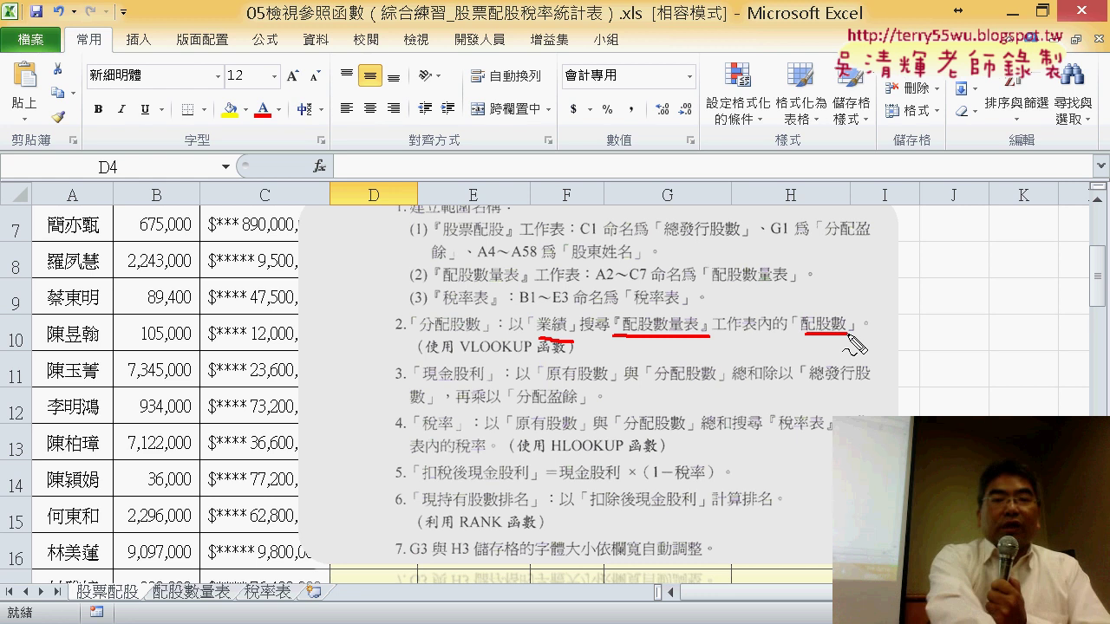
{"action": "key", "text": "Escape"}
{"action": "scroll", "coordinate": [848, 336], "scroll_direction": "up", "scroll_amount": 2}
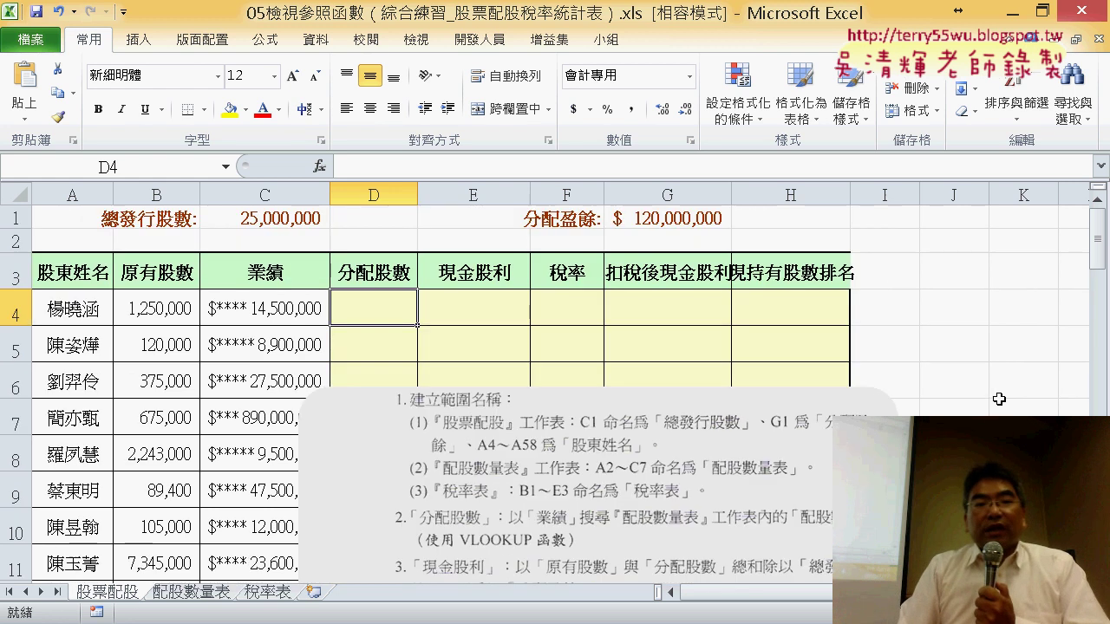
{"action": "left_click", "coordinate": [296, 313]}
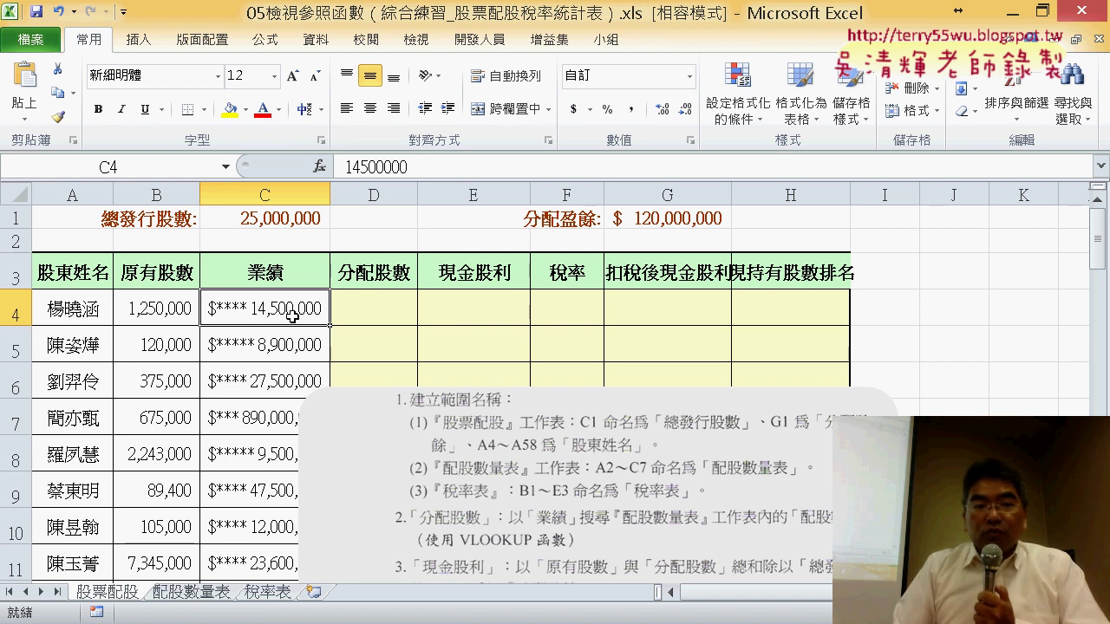
{"action": "left_click", "coordinate": [192, 592]}
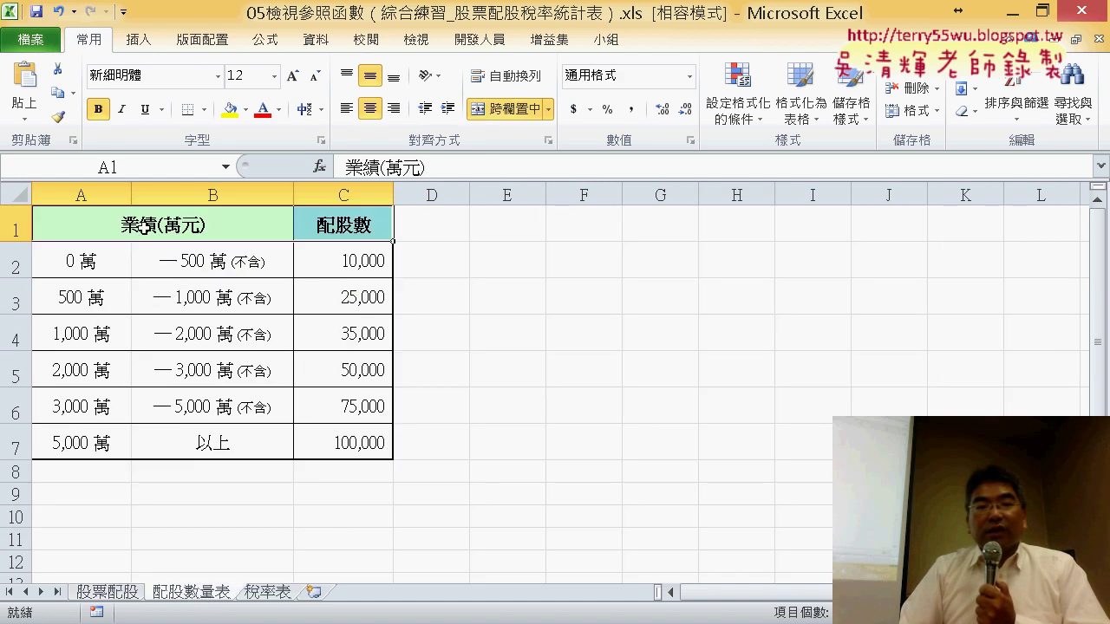
{"action": "left_click", "coordinate": [81, 331]}
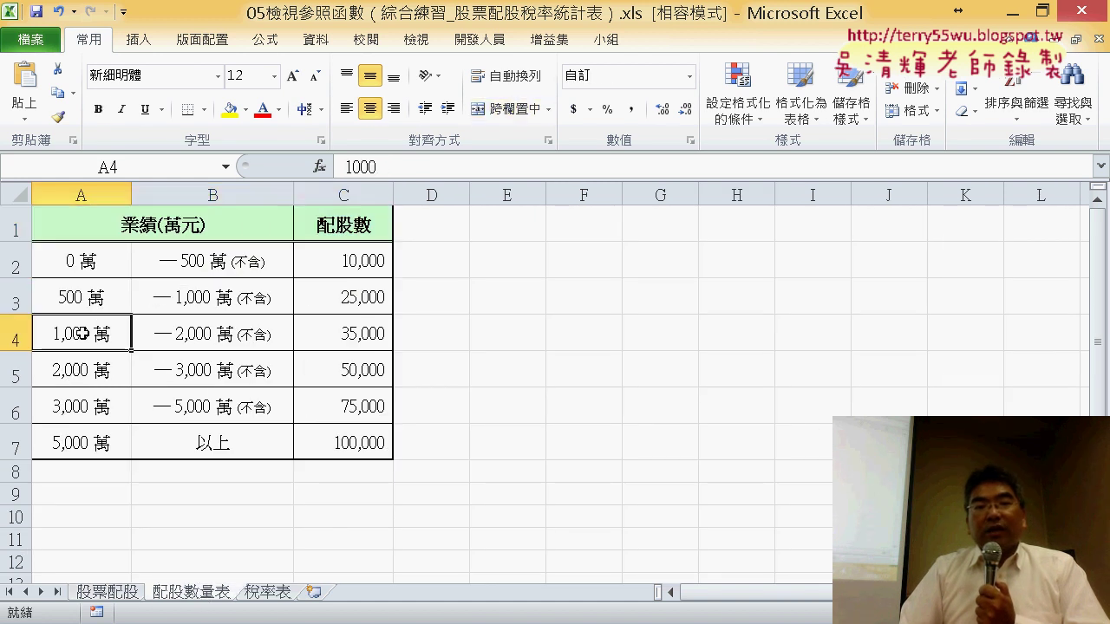
{"action": "left_click_drag", "start_coordinate": [104, 334], "coordinate": [338, 335]}
{"action": "left_click", "coordinate": [338, 335]}
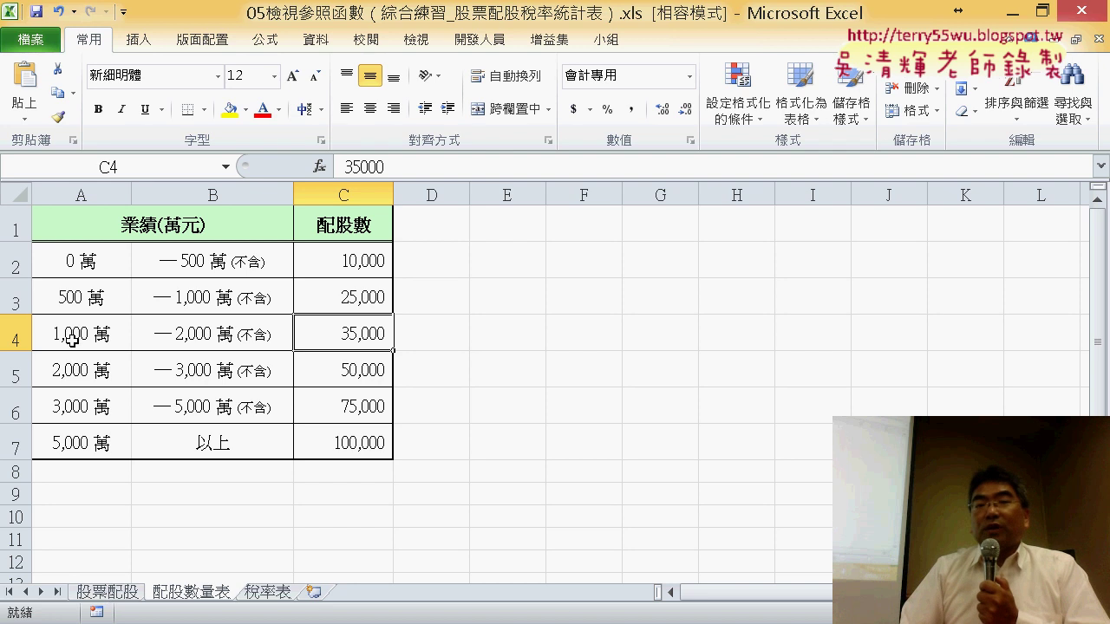
{"action": "left_click_drag", "start_coordinate": [71, 340], "coordinate": [209, 339]}
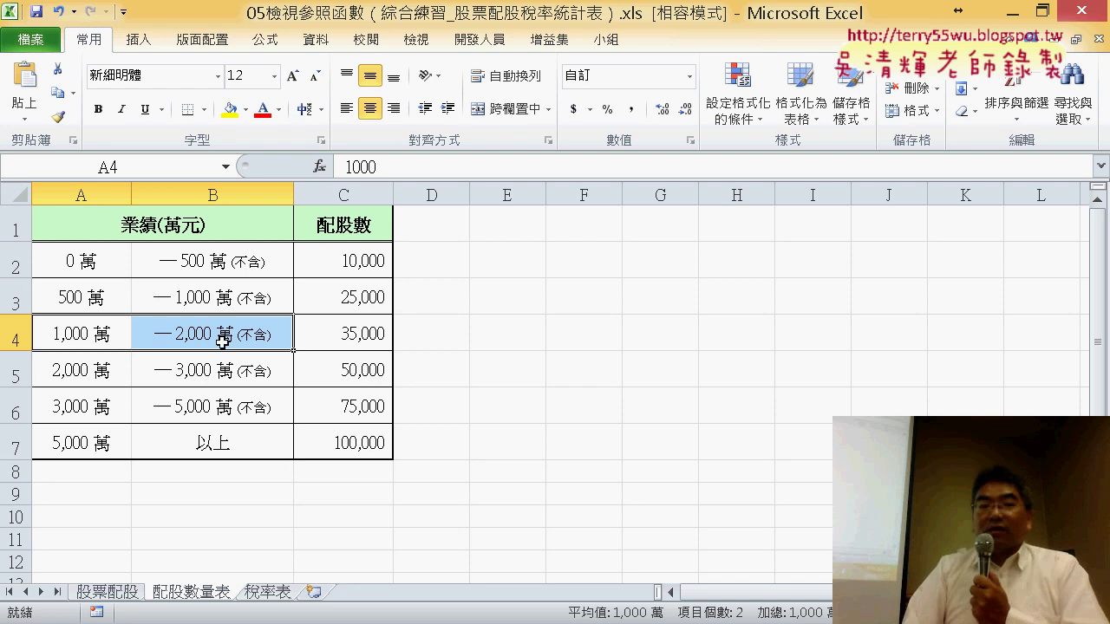
{"action": "left_click", "coordinate": [107, 593]}
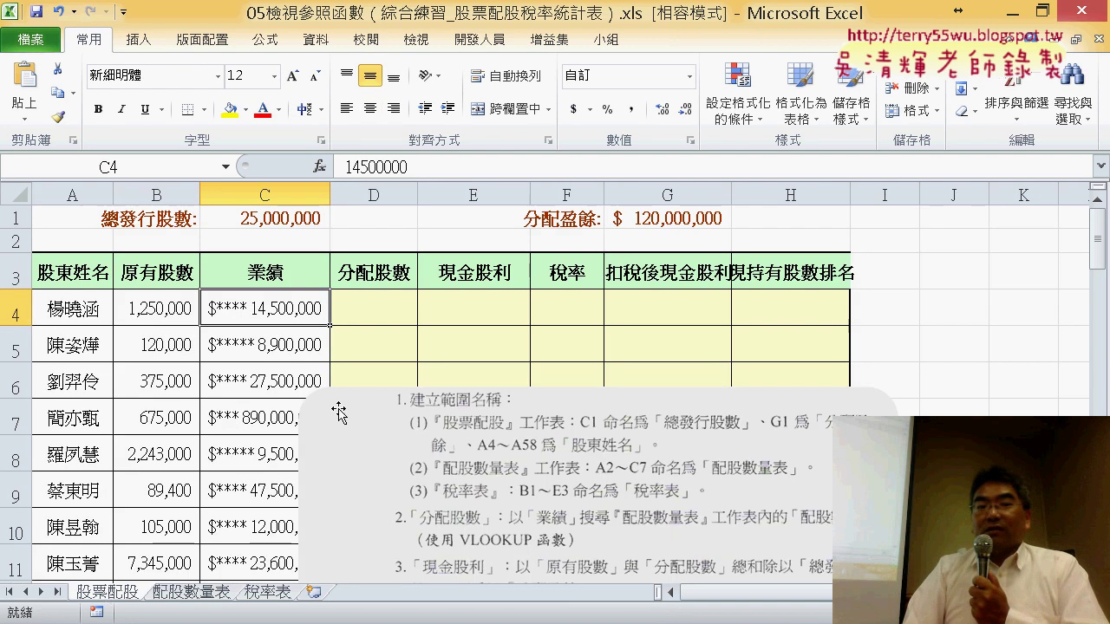
{"action": "left_click", "coordinate": [389, 308]}
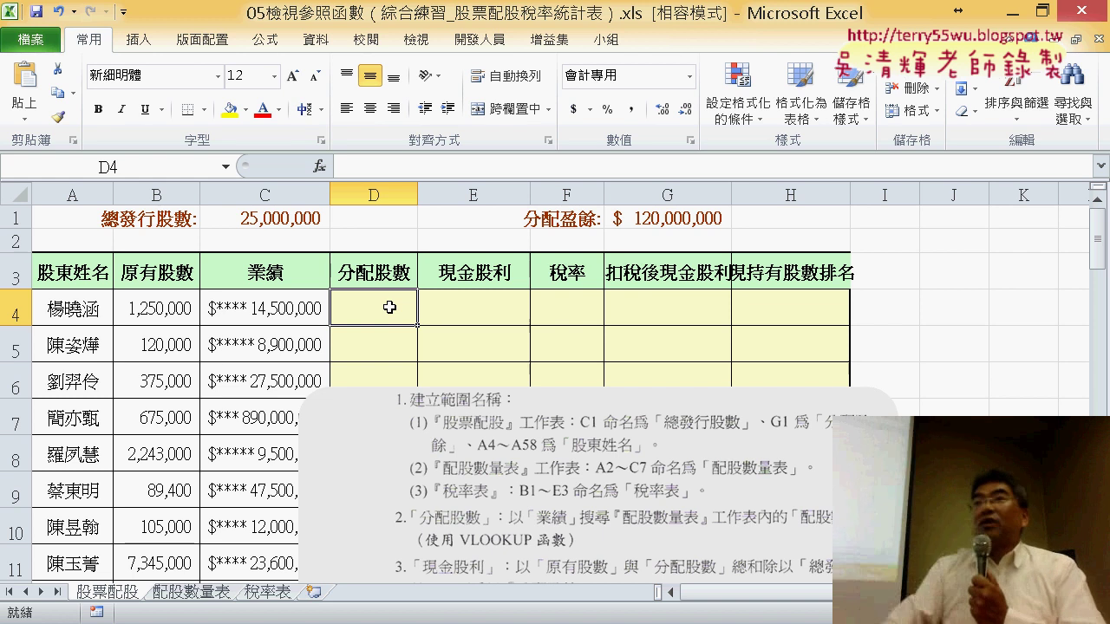
{"action": "left_click", "coordinate": [269, 592]}
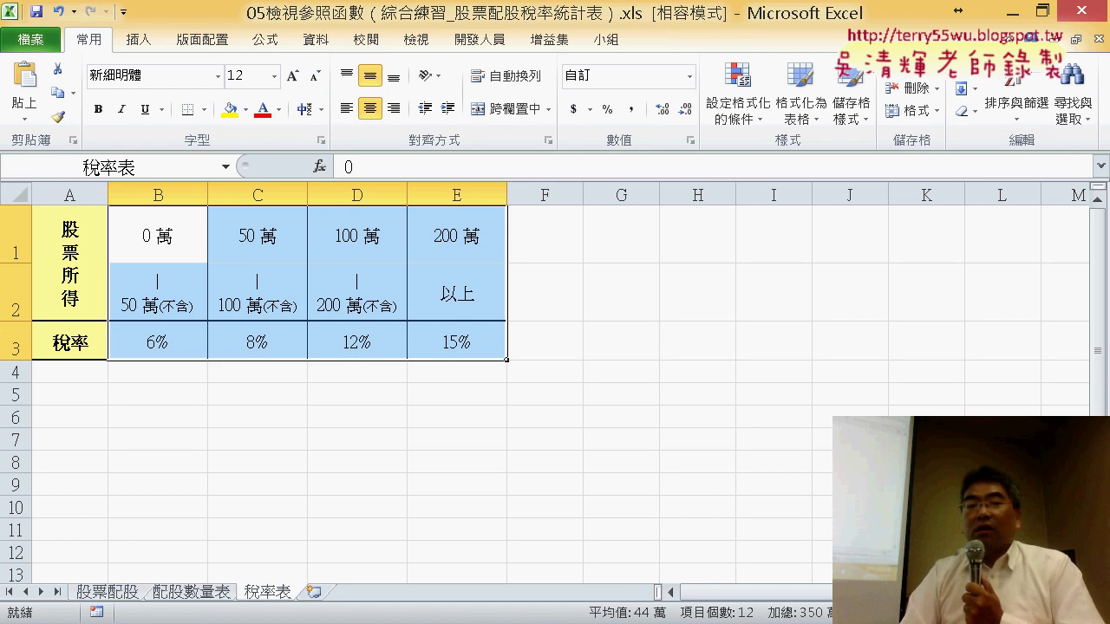
{"action": "left_click", "coordinate": [112, 592]}
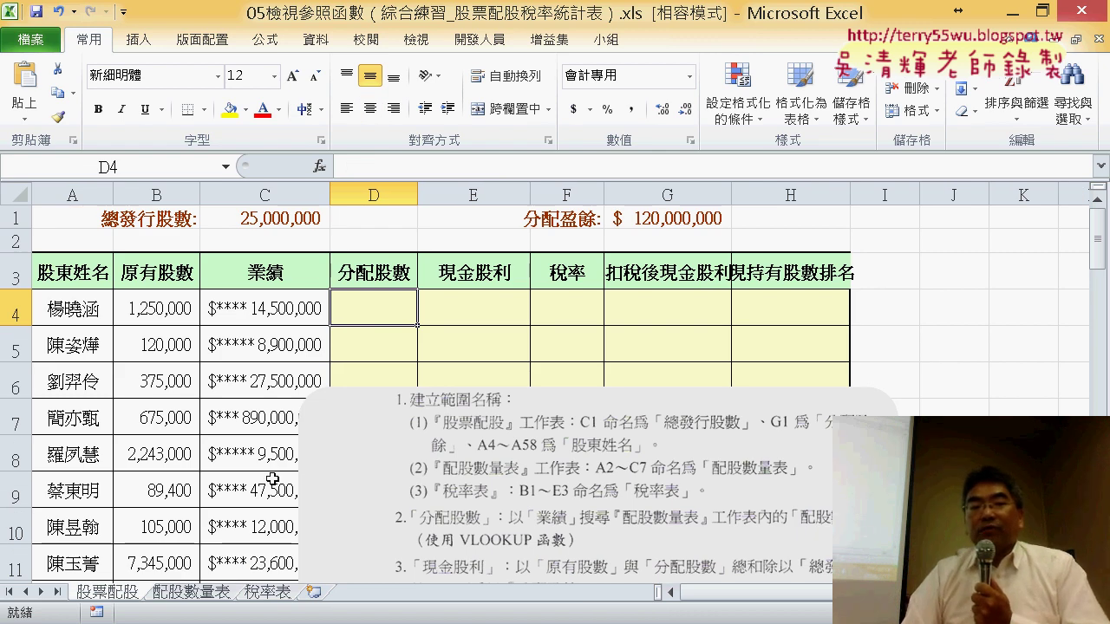
{"action": "left_click", "coordinate": [208, 598]}
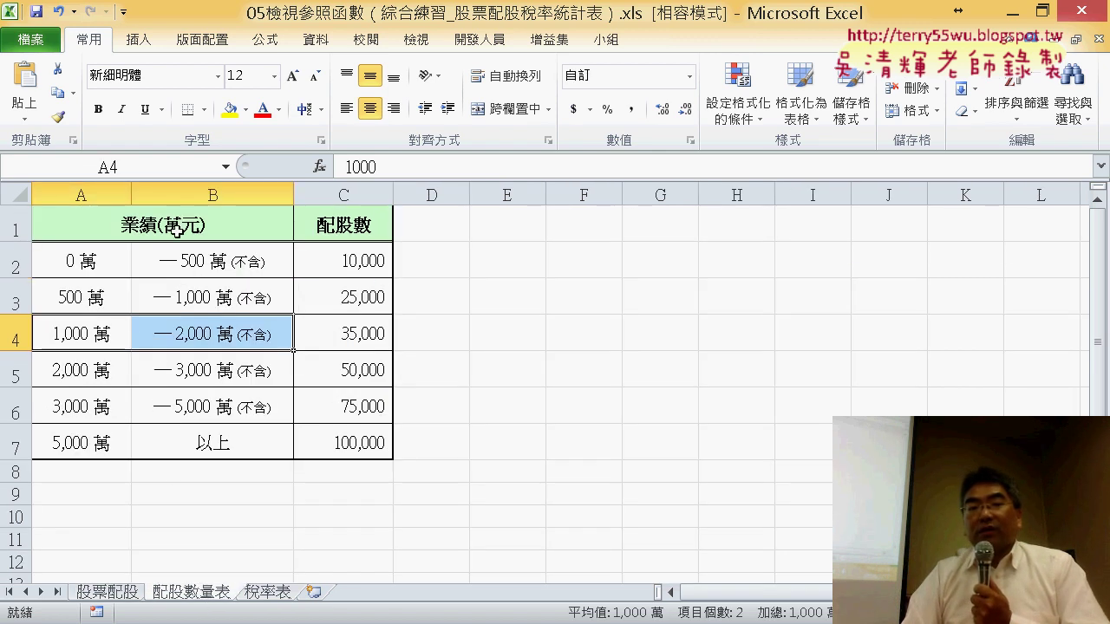
{"action": "left_click", "coordinate": [98, 594]}
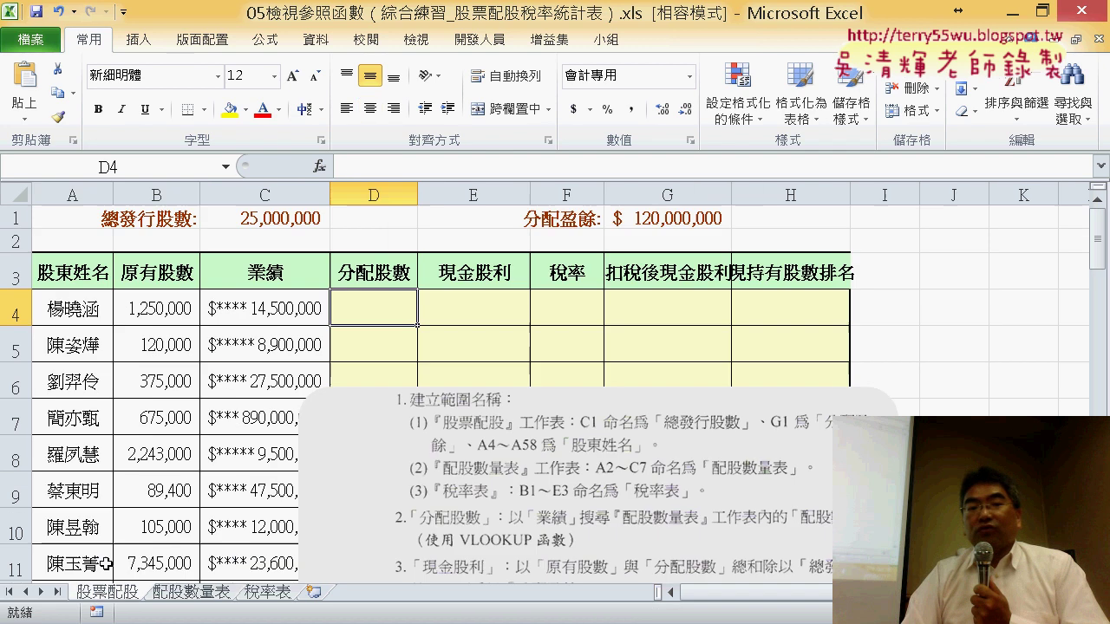
{"action": "left_click", "coordinate": [274, 314]}
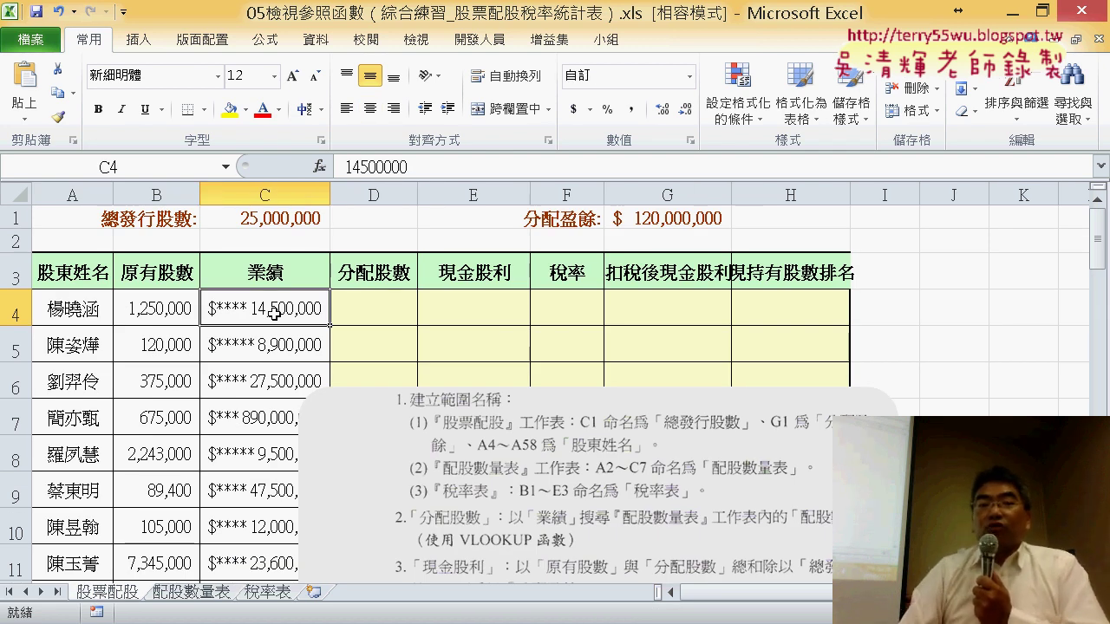
{"action": "left_click", "coordinate": [408, 322]}
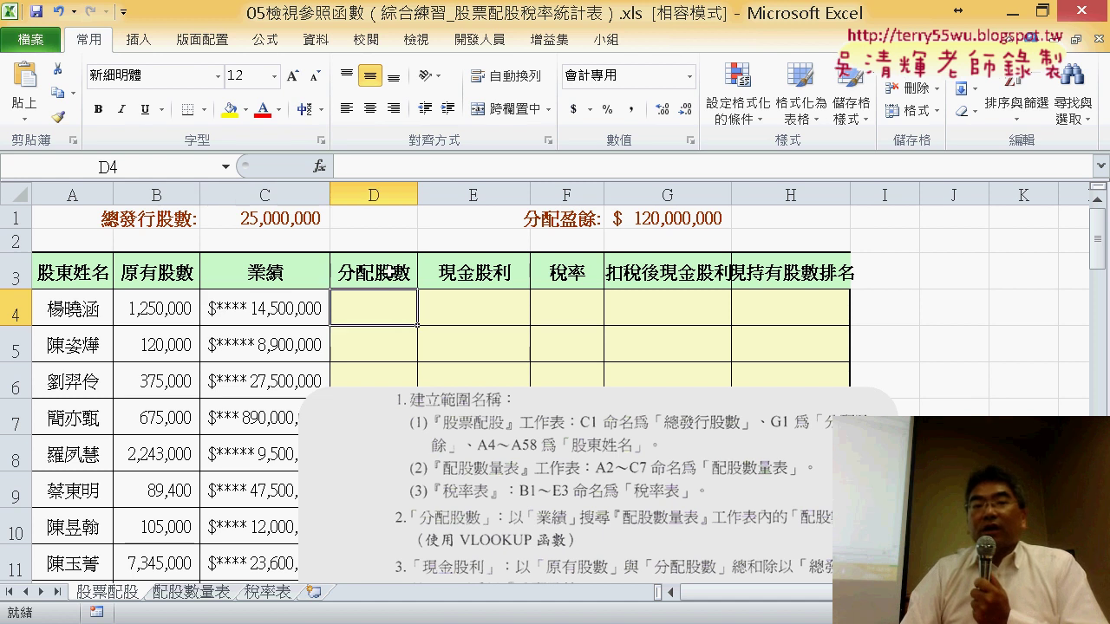
- Insert VLOOKUP into D4 from the 檢視與參照 category, using C4 as the lookup value
{"action": "left_click", "coordinate": [319, 167]}
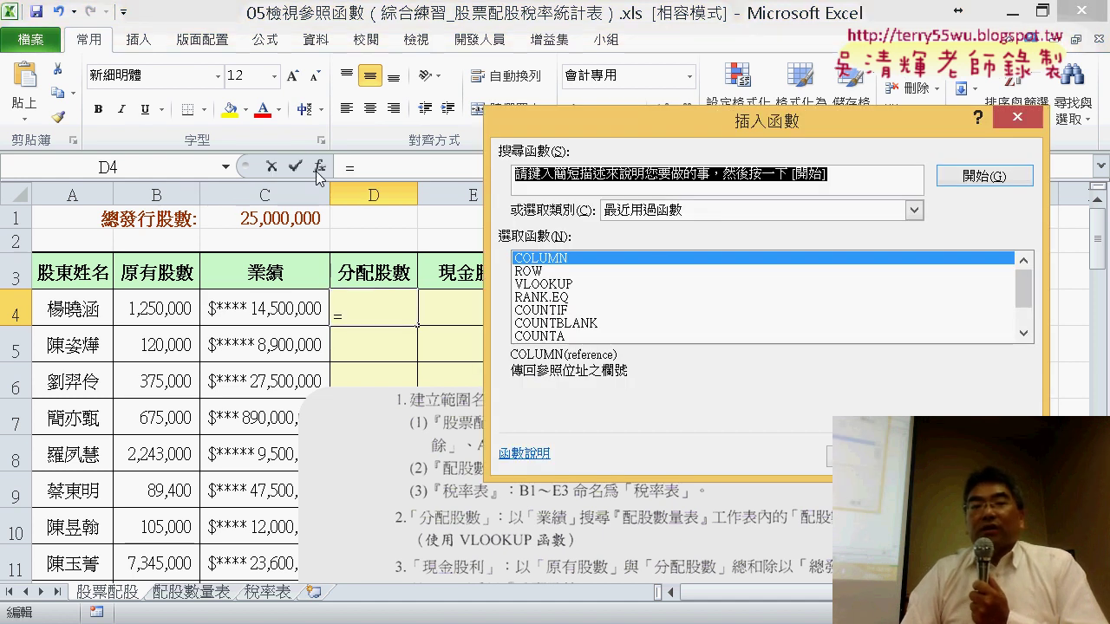
{"action": "left_click", "coordinate": [694, 215]}
{"action": "left_click", "coordinate": [694, 302]}
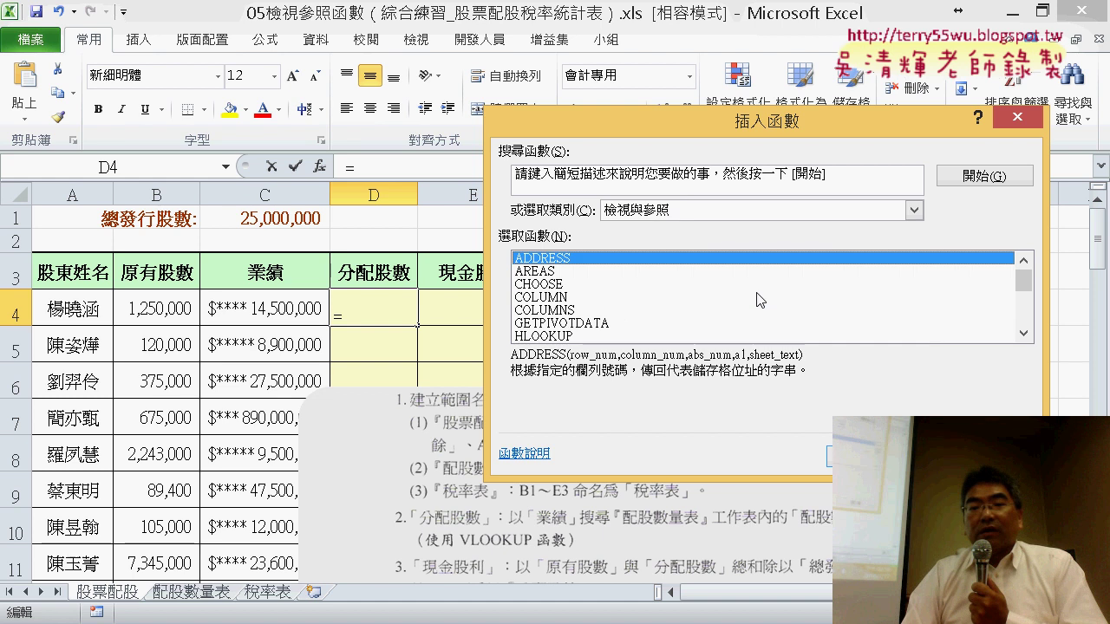
{"action": "left_click_drag", "start_coordinate": [1024, 280], "coordinate": [968, 340]}
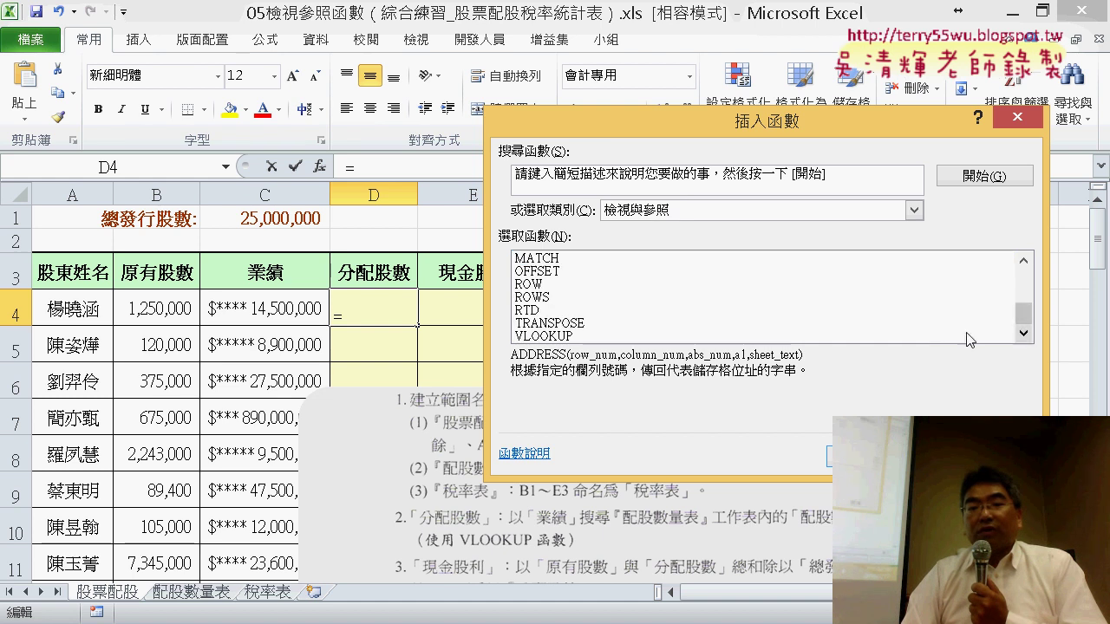
{"action": "double_click", "coordinate": [552, 336]}
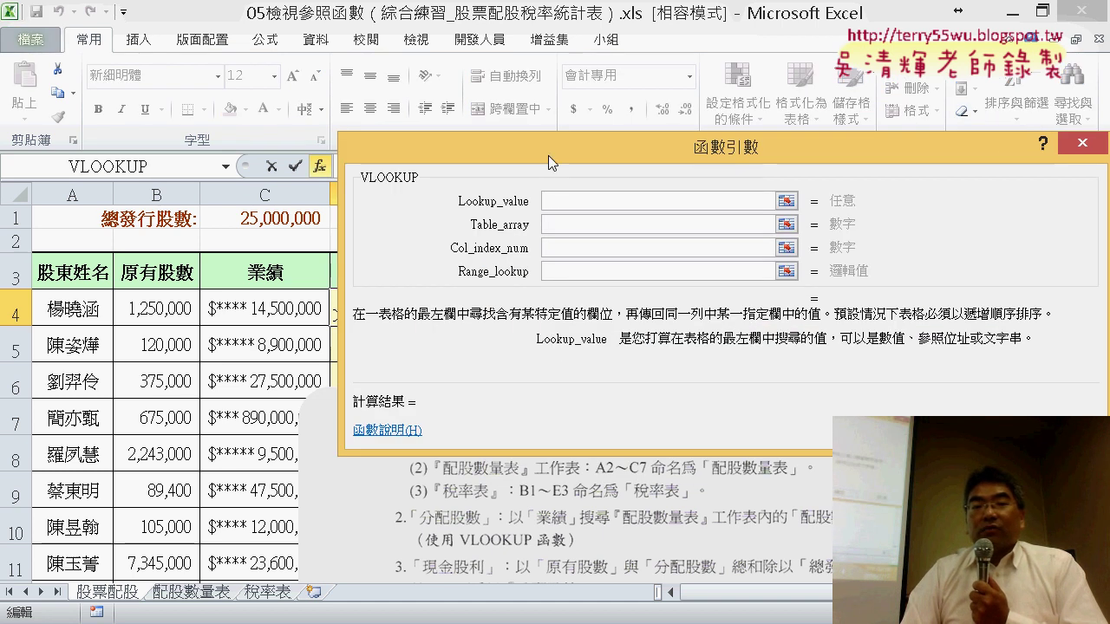
{"action": "left_click_drag", "start_coordinate": [548, 155], "coordinate": [754, 156]}
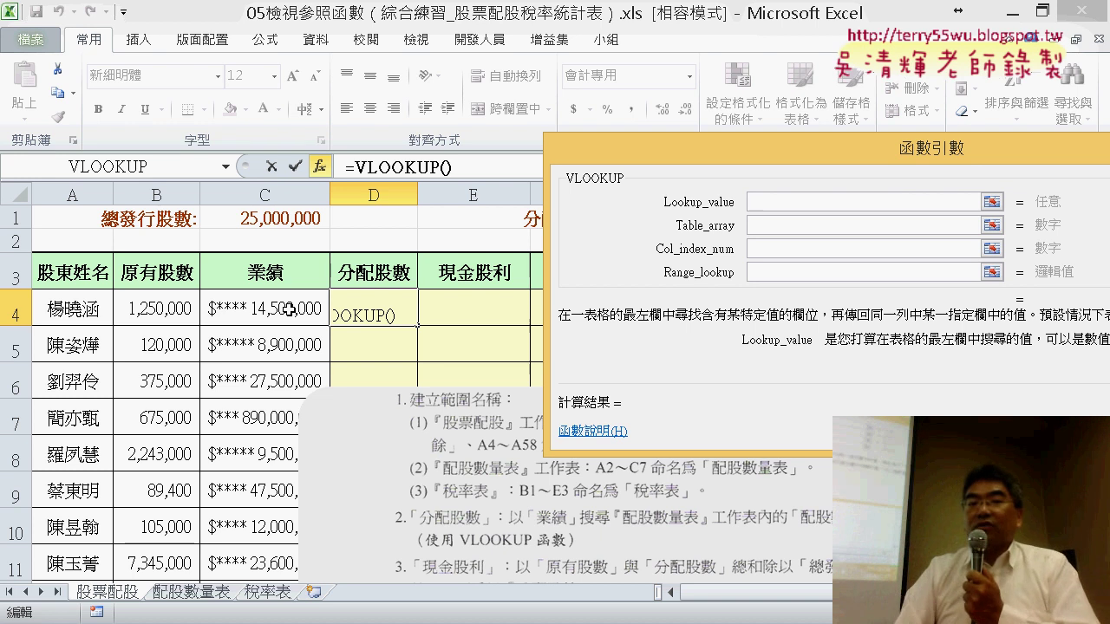
{"action": "left_click", "coordinate": [284, 316]}
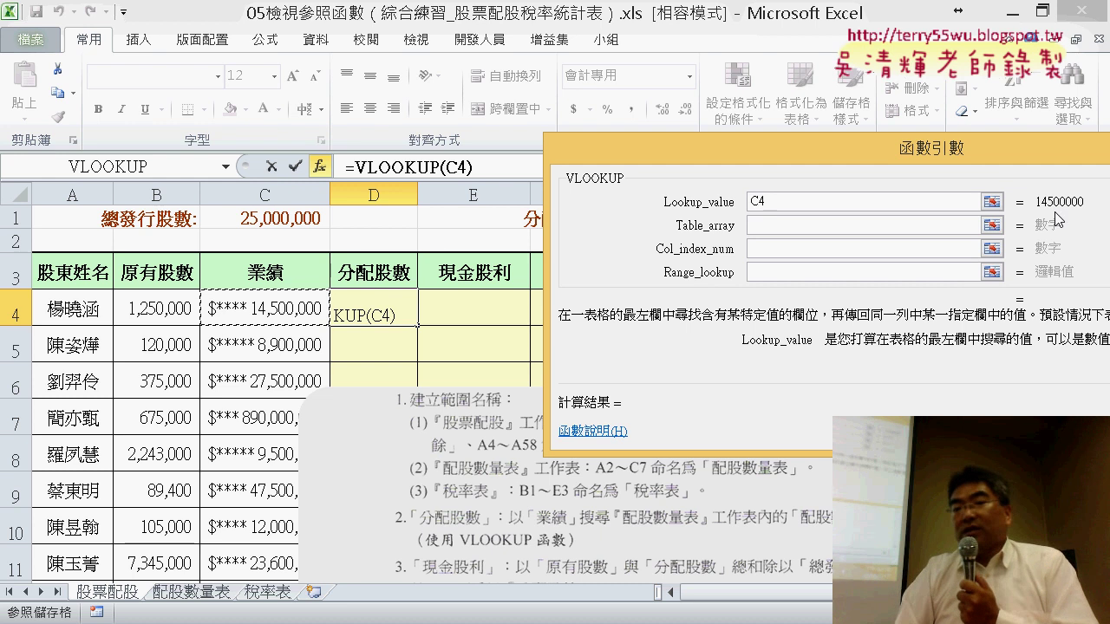
- Change the VLOOKUP lookup value to C4/10000 so it evaluates to 1450
{"action": "left_click_drag", "start_coordinate": [918, 159], "coordinate": [759, 172]}
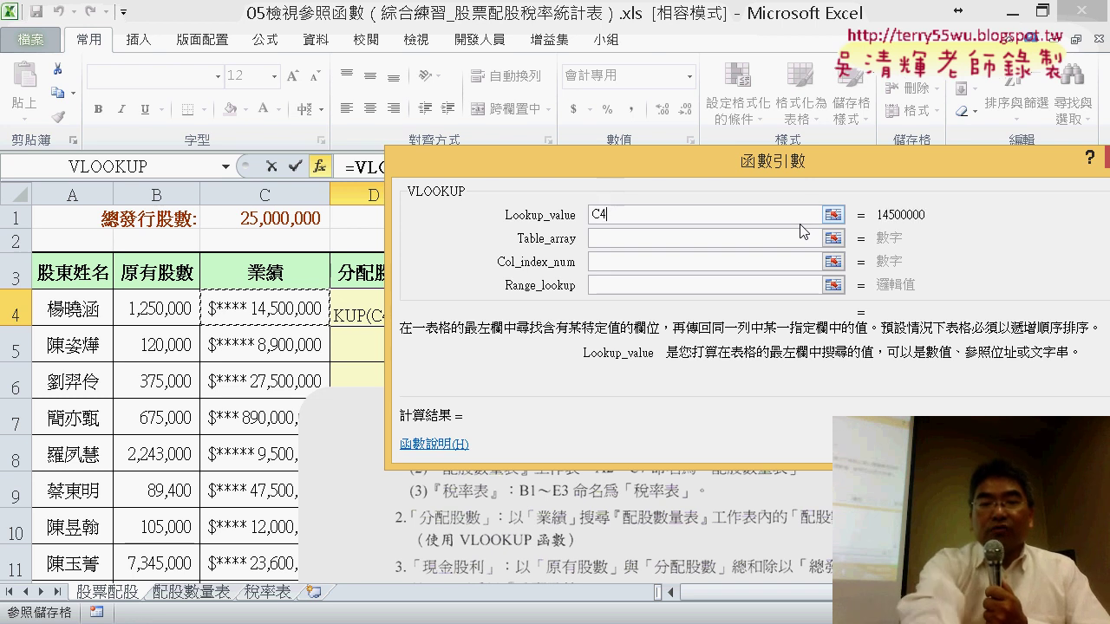
{"action": "type", "text": "/10"}
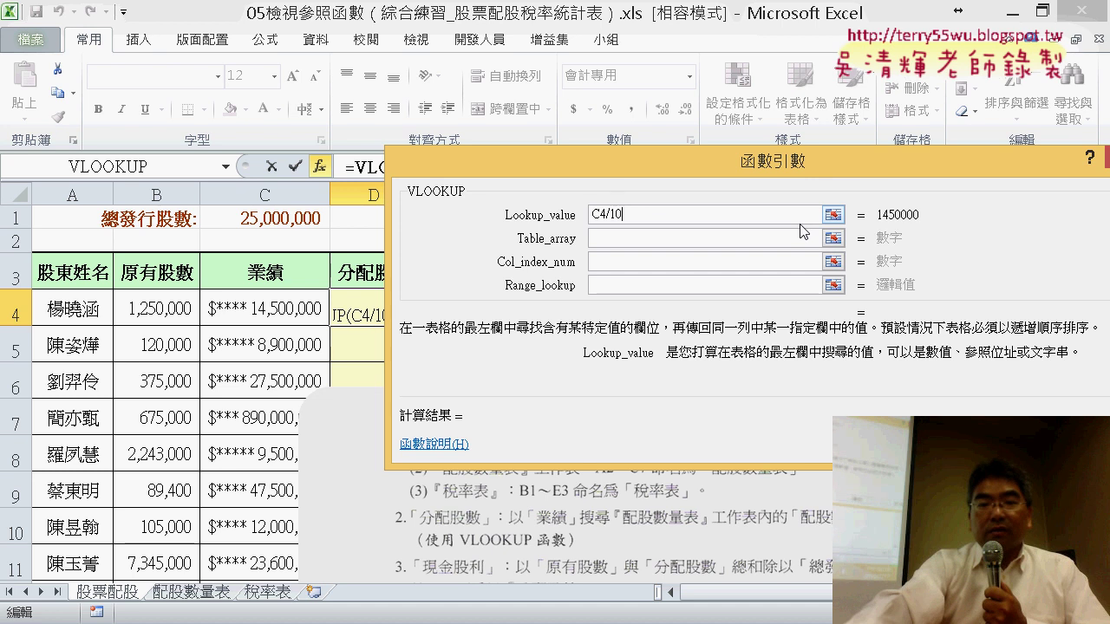
{"action": "type", "text": "00"}
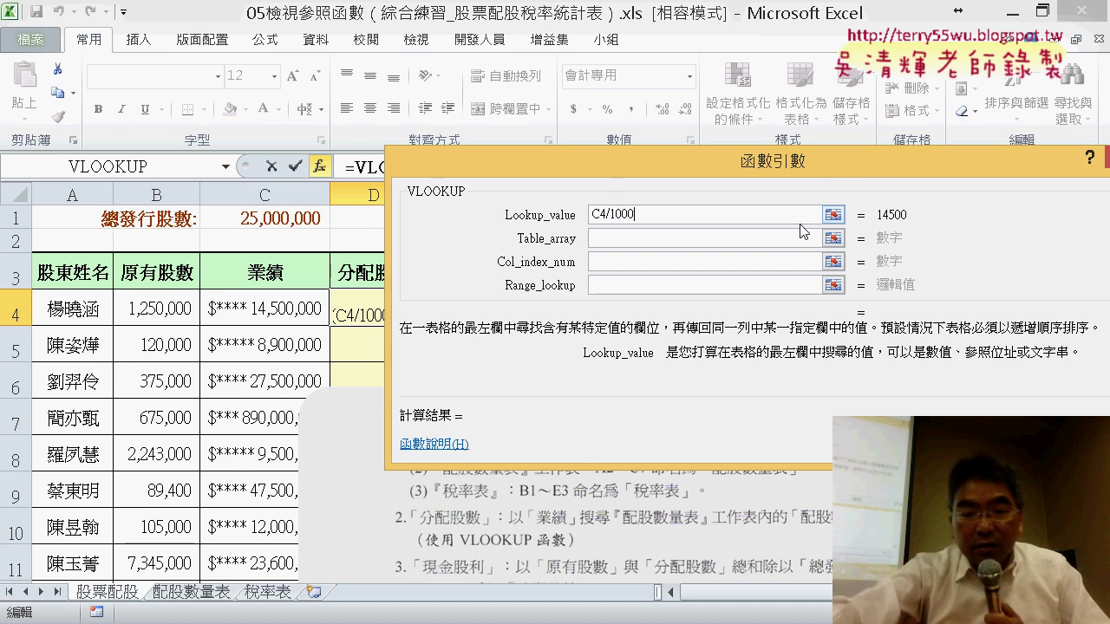
{"action": "type", "text": "0"}
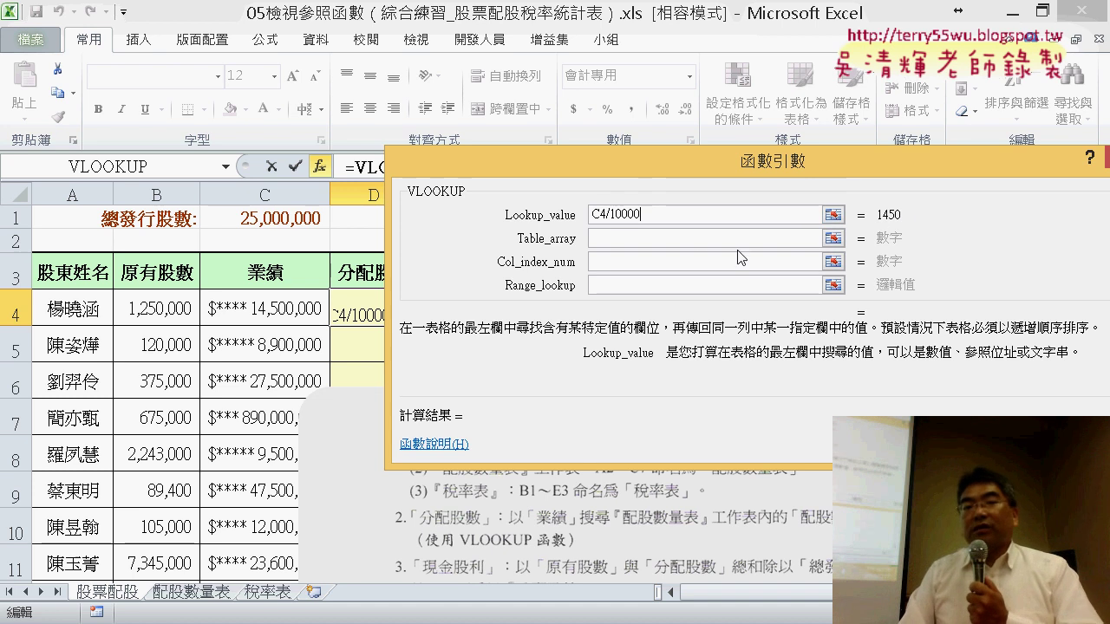
{"action": "left_click", "coordinate": [701, 242]}
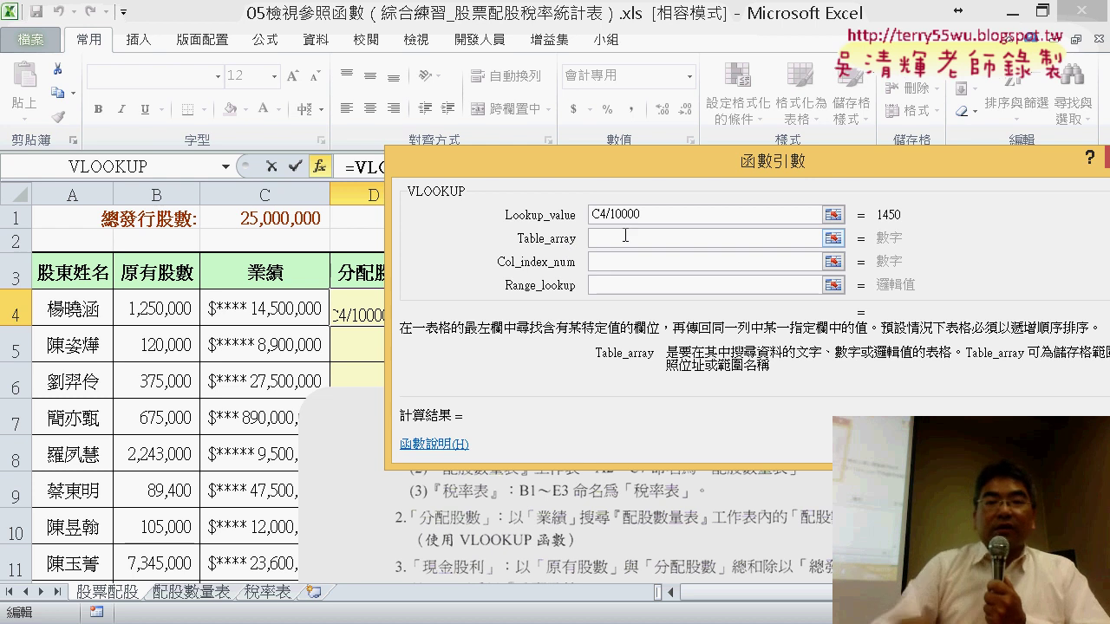
- Use F3 Paste Name to set the VLOOKUP table array to 配股數量表
{"action": "key", "text": "F3"}
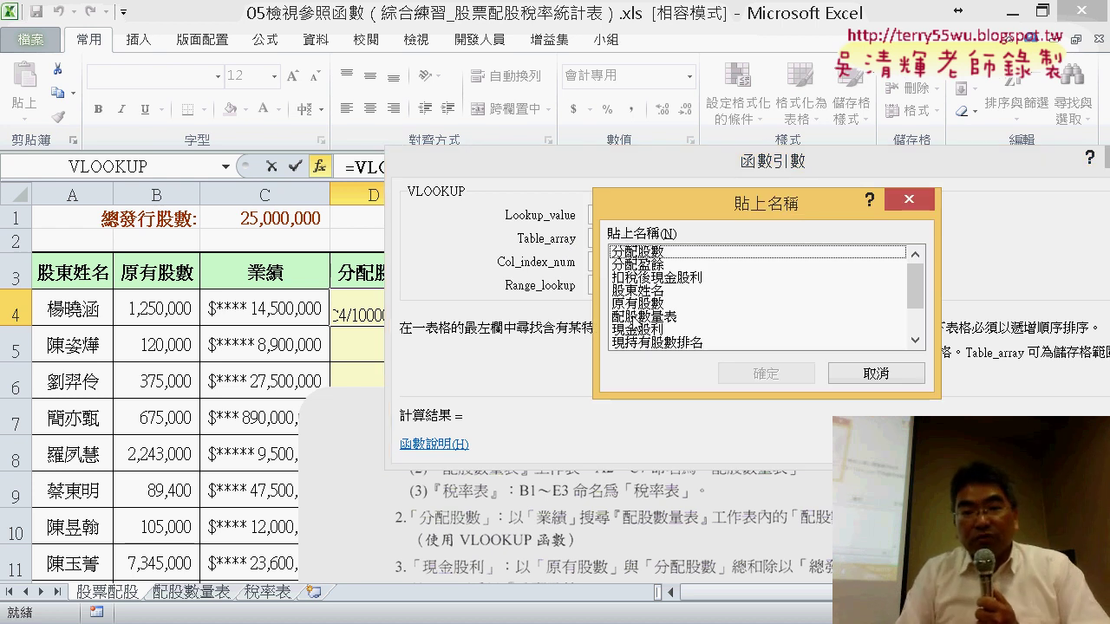
{"action": "left_click", "coordinate": [634, 318]}
{"action": "left_click", "coordinate": [754, 374]}
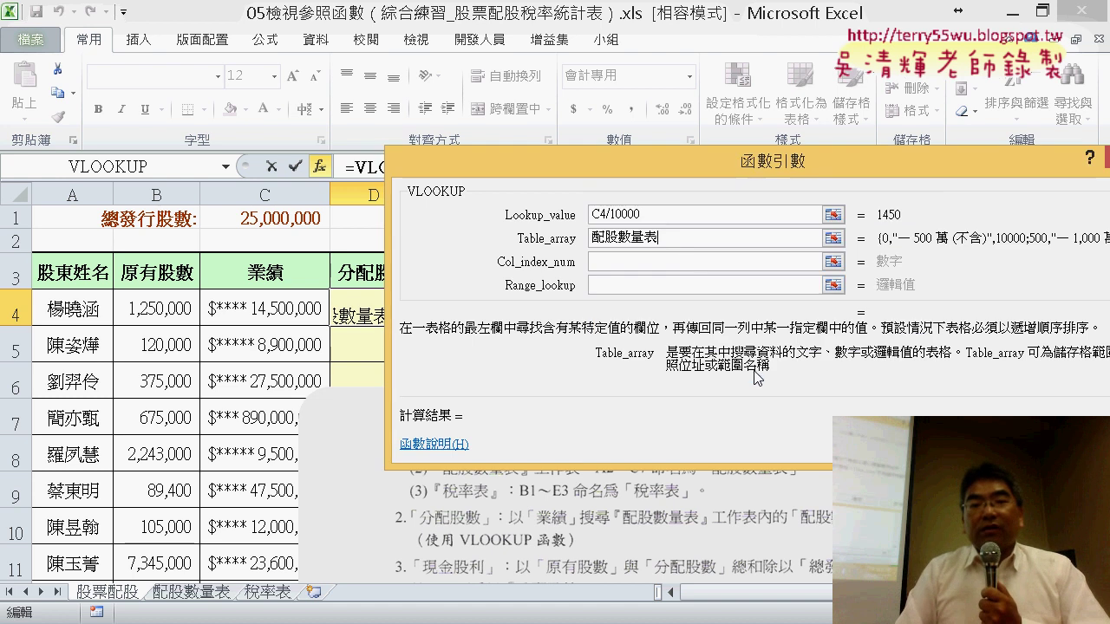
{"action": "left_click", "coordinate": [653, 214]}
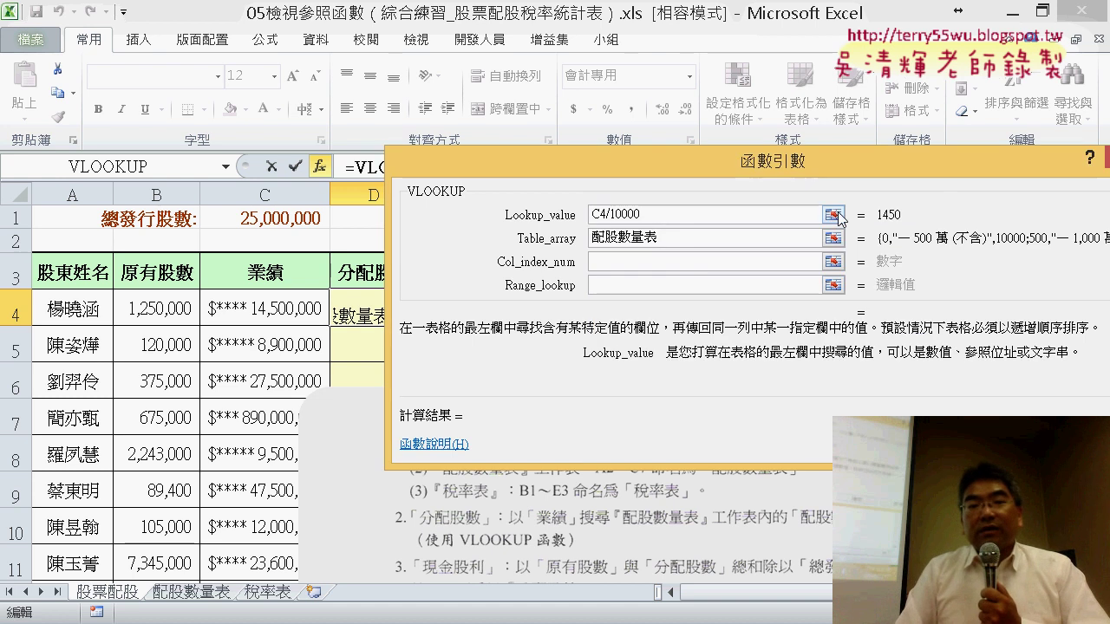
{"action": "left_click", "coordinate": [677, 238]}
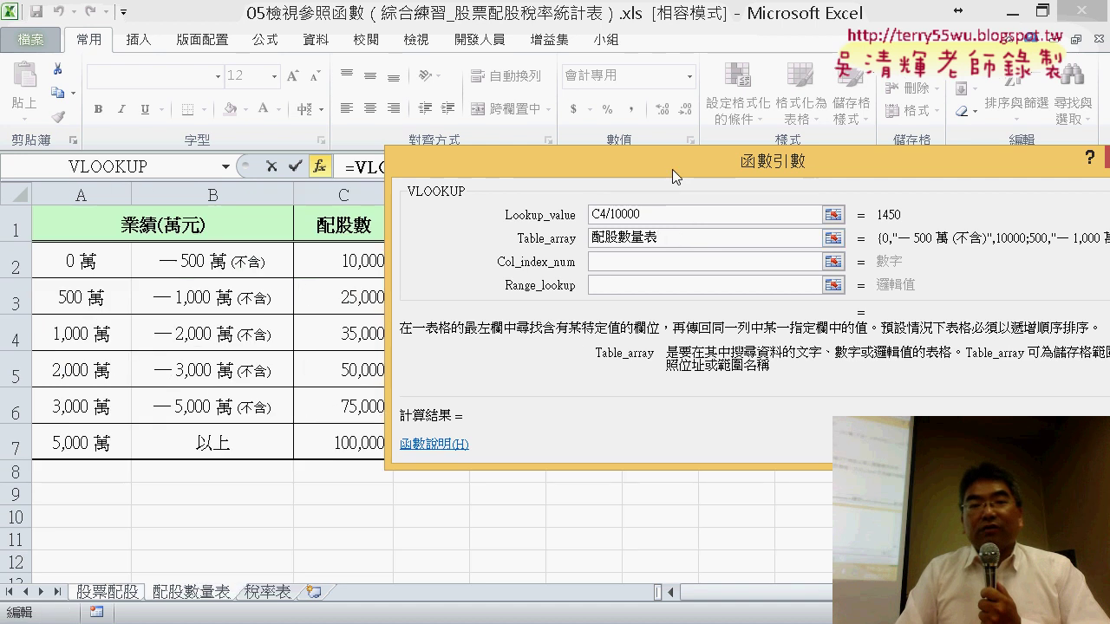
{"action": "left_click_drag", "start_coordinate": [672, 170], "coordinate": [790, 150]}
{"action": "left_click", "coordinate": [785, 193]}
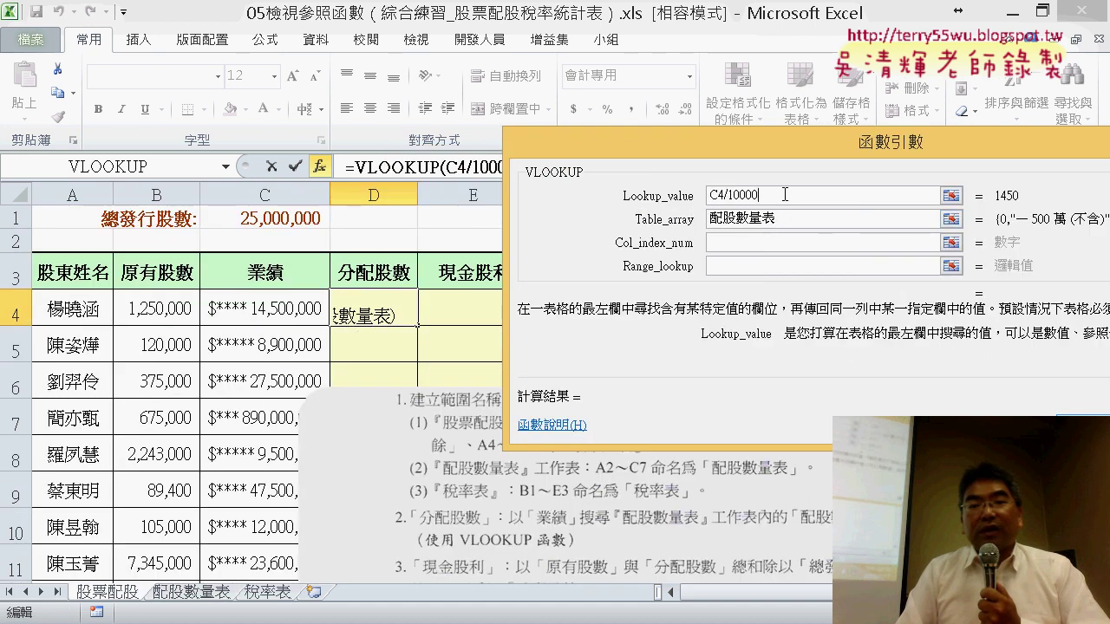
{"action": "left_click", "coordinate": [785, 219]}
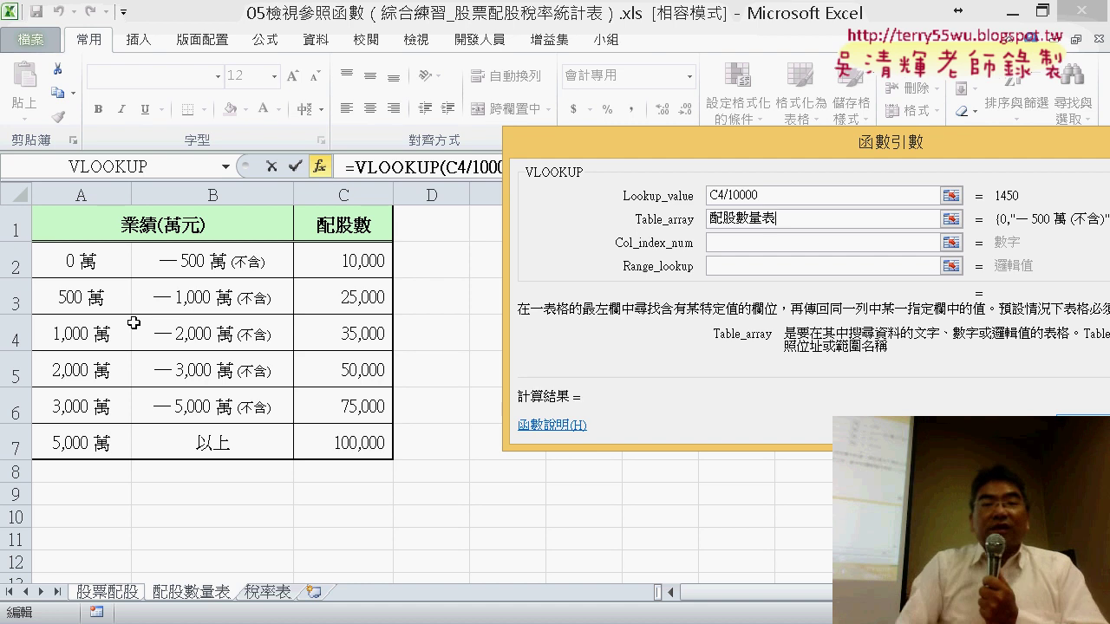
- Set Range_lookup to 1 for approximate matching, with the 配股數量表 table in view
{"action": "left_click", "coordinate": [734, 266]}
{"action": "type", "text": "1"}
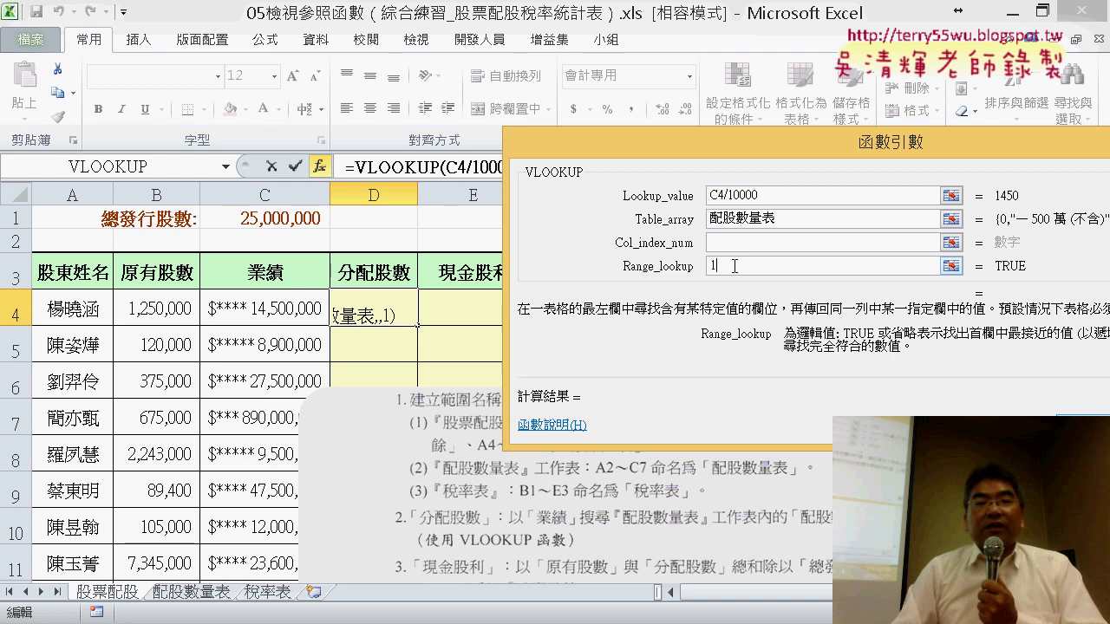
{"action": "left_click", "coordinate": [803, 242]}
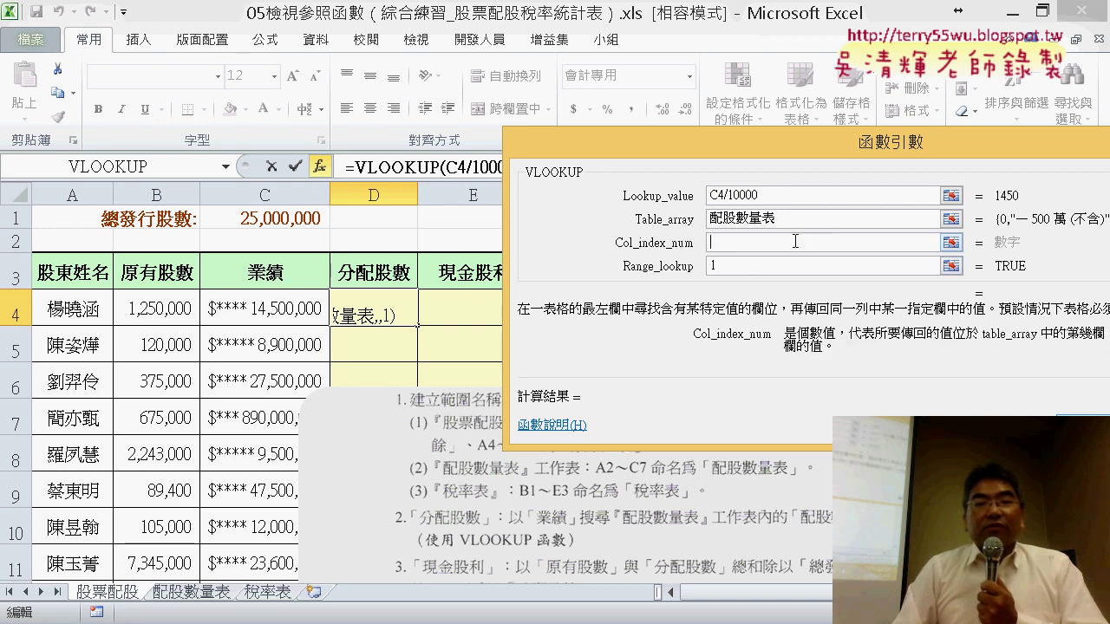
{"action": "left_click", "coordinate": [796, 219]}
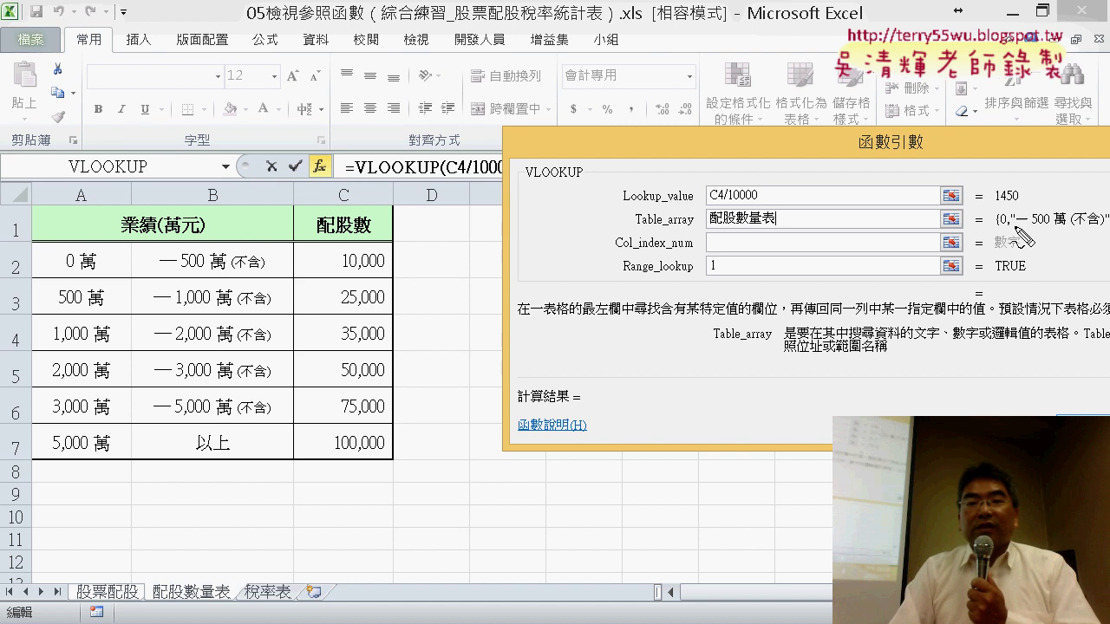
- Annotate lookup value 1450, match type 1, the 1,000/2,000 萬 thresholds and 175, then clear
{"action": "mouse_move", "coordinate": [995, 204]}
{"action": "left_mouse_down"}
{"action": "mouse_move", "coordinate": [1019, 199]}
{"action": "mouse_move", "coordinate": [898, 131]}
{"action": "mouse_move", "coordinate": [251, 125]}
{"action": "mouse_move", "coordinate": [97, 257]}
{"action": "mouse_move", "coordinate": [131, 234]}
{"action": "left_mouse_up"}
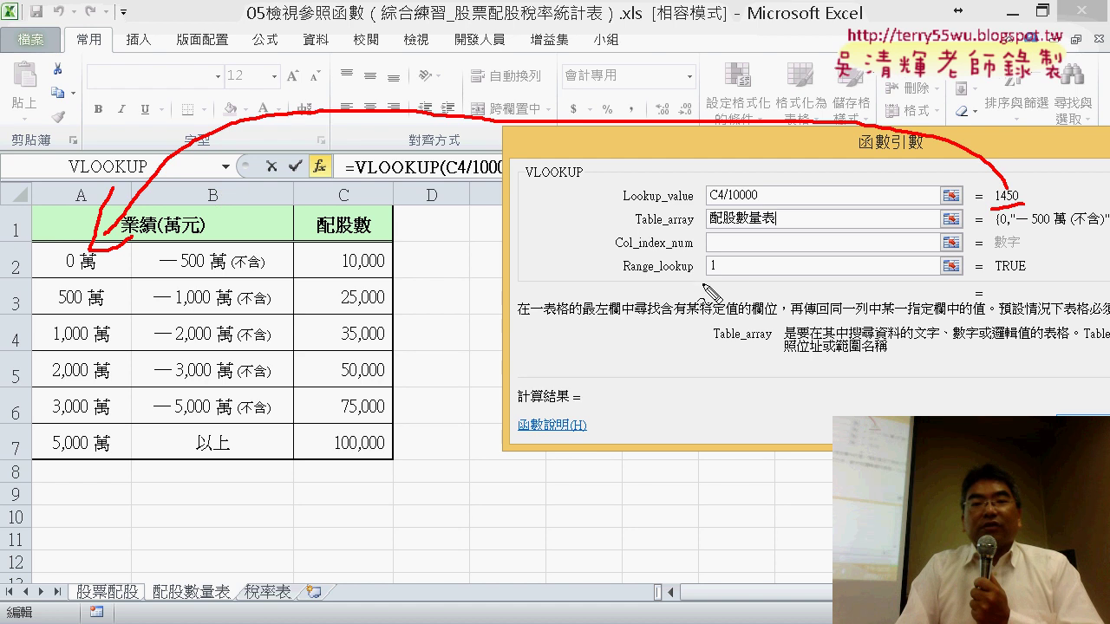
{"action": "left_click_drag", "start_coordinate": [709, 280], "coordinate": [726, 280]}
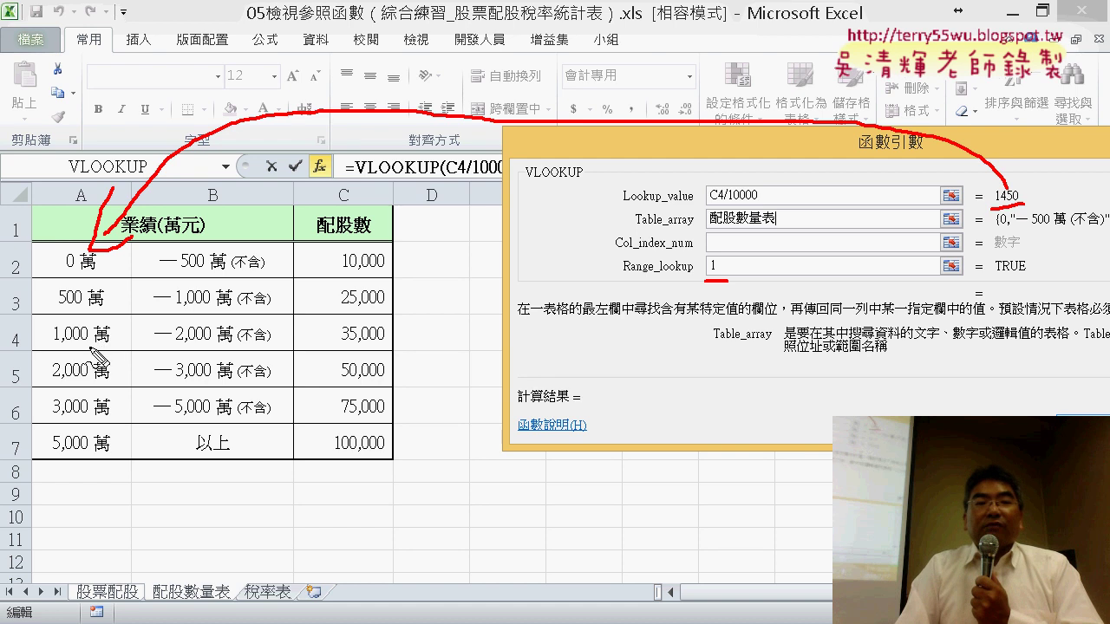
{"action": "left_click_drag", "start_coordinate": [52, 347], "coordinate": [87, 347]}
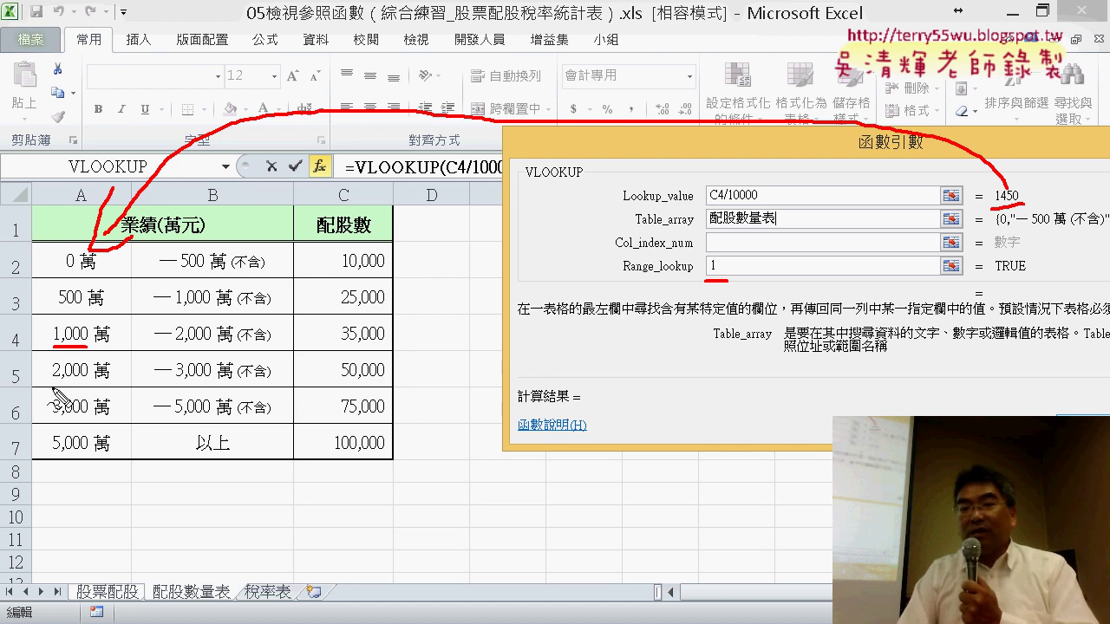
{"action": "left_click_drag", "start_coordinate": [704, 279], "coordinate": [726, 279]}
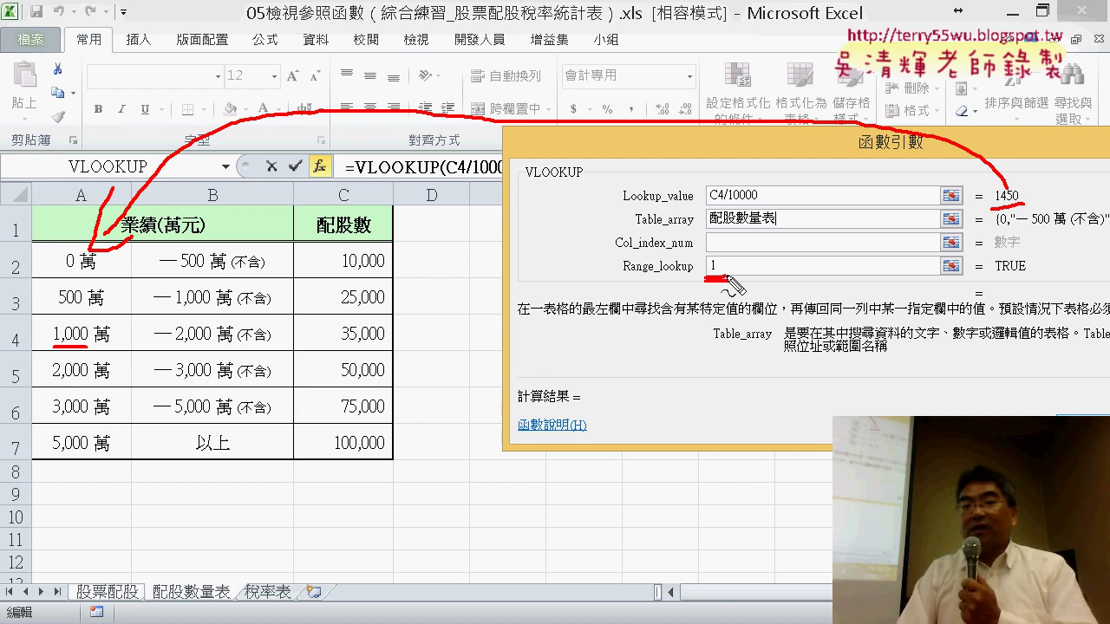
{"action": "left_click_drag", "start_coordinate": [102, 387], "coordinate": [52, 391]}
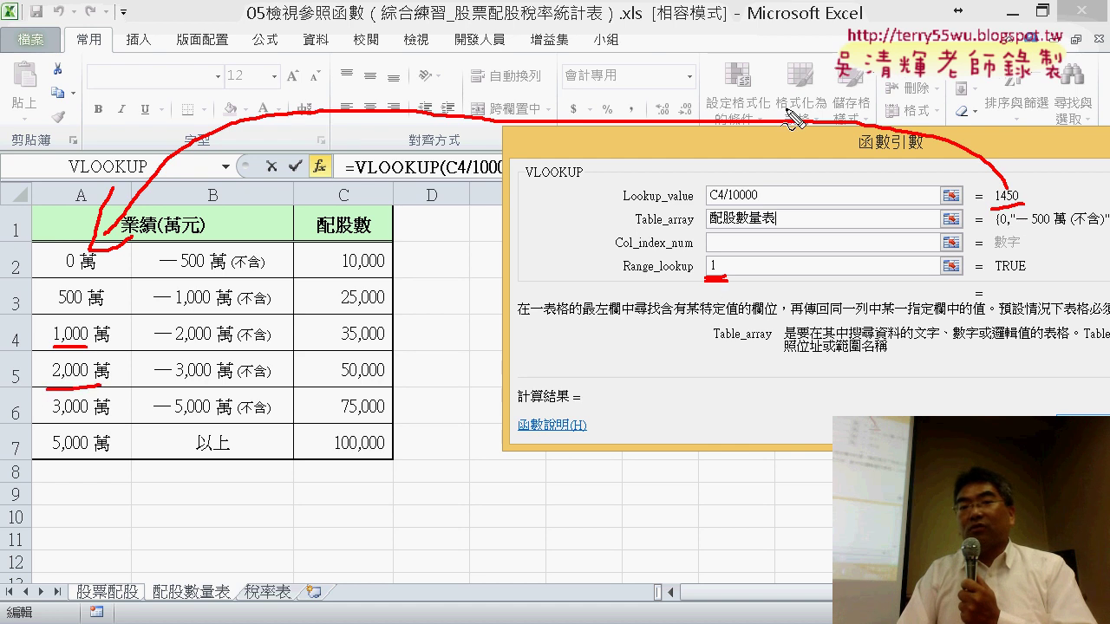
{"action": "mouse_move", "coordinate": [767, 59]}
{"action": "left_mouse_down"}
{"action": "mouse_move", "coordinate": [747, 108]}
{"action": "mouse_move", "coordinate": [785, 51]}
{"action": "mouse_move", "coordinate": [783, 104]}
{"action": "left_mouse_up"}
{"action": "left_click_drag", "start_coordinate": [811, 45], "coordinate": [806, 90]}
{"action": "mouse_move", "coordinate": [811, 47]}
{"action": "left_mouse_down"}
{"action": "mouse_move", "coordinate": [839, 45]}
{"action": "mouse_move", "coordinate": [863, 89]}
{"action": "left_mouse_up"}
{"action": "left_click_drag", "start_coordinate": [749, 90], "coordinate": [855, 111]}
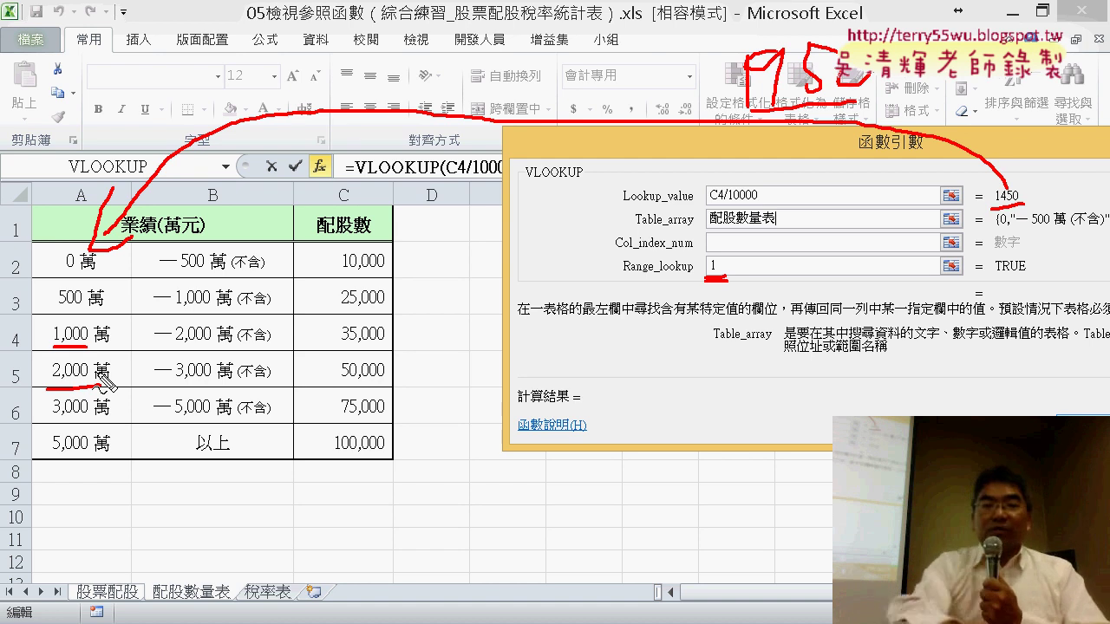
{"action": "key", "text": "Escape"}
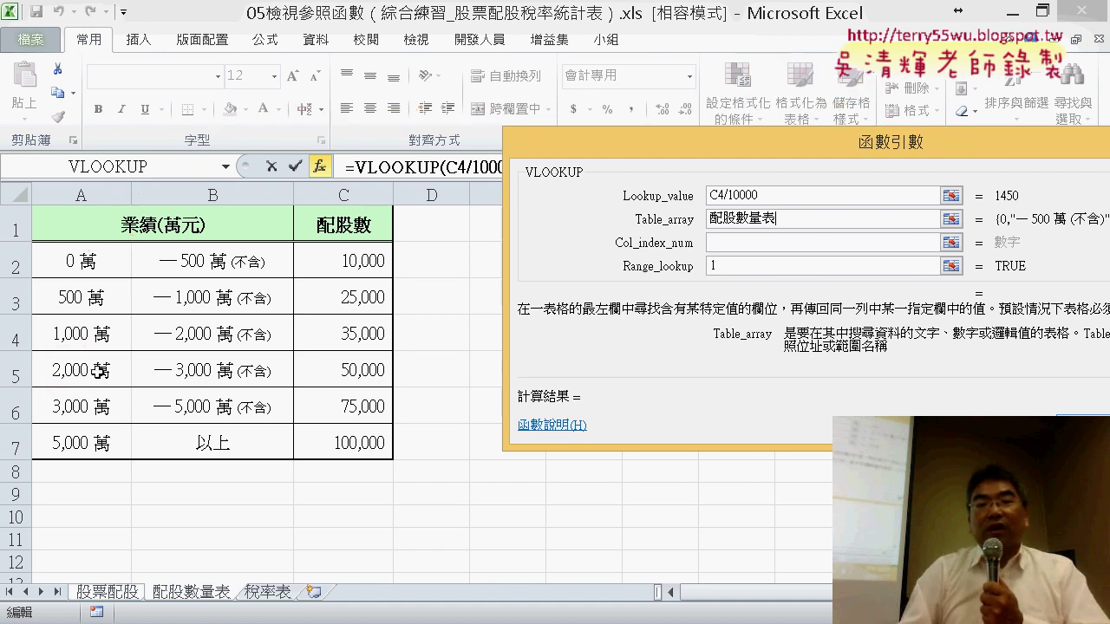
- Enter 3 as the column index, highlight the 35000 result, and accept D4's VLOOKUP
{"action": "left_click", "coordinate": [750, 242]}
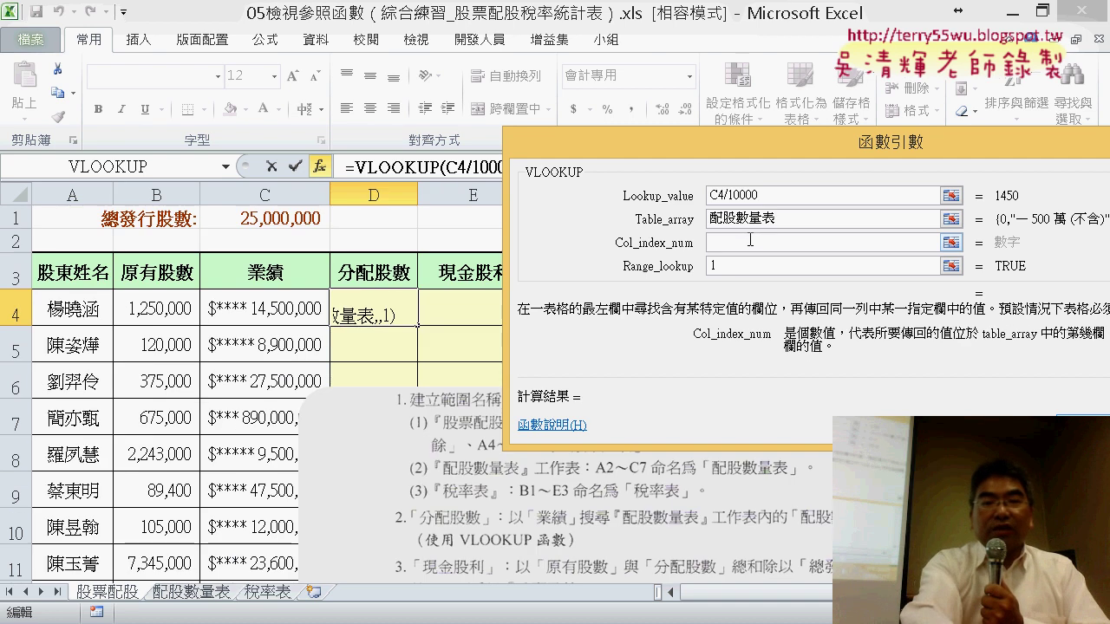
{"action": "type", "text": "3"}
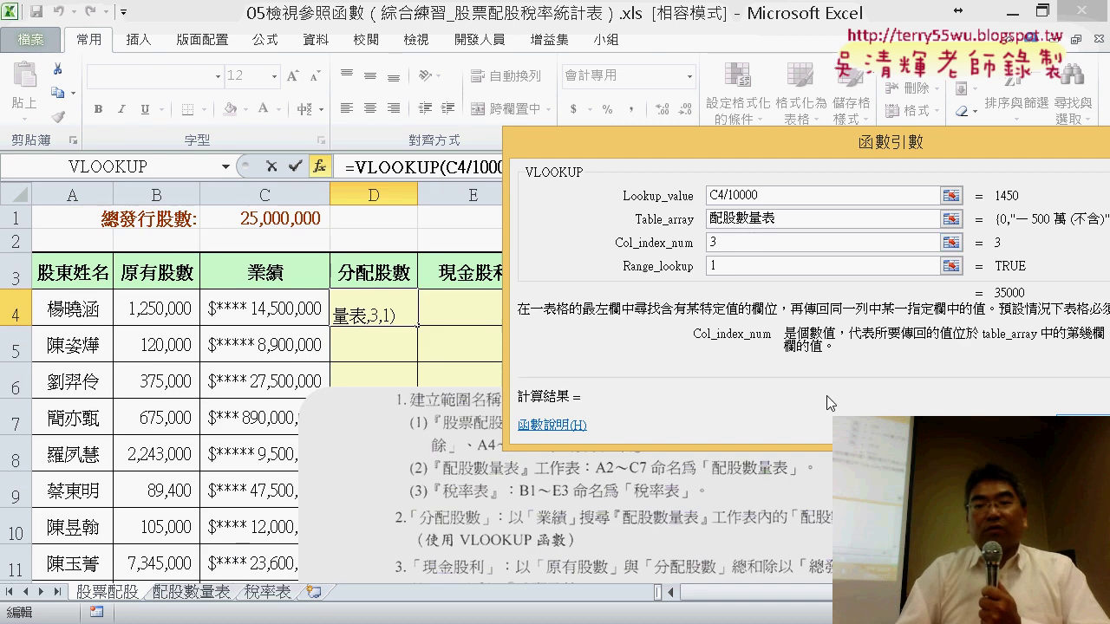
{"action": "left_click_drag", "start_coordinate": [922, 145], "coordinate": [474, 107]}
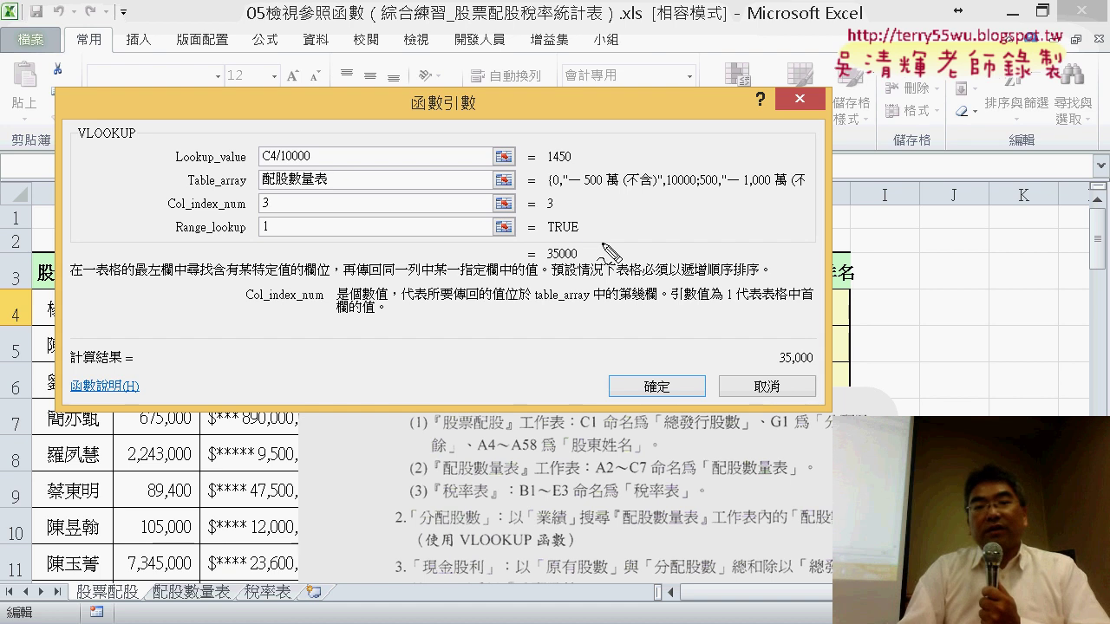
{"action": "left_click_drag", "start_coordinate": [572, 280], "coordinate": [597, 283]}
{"action": "mouse_move", "coordinate": [574, 241]}
{"action": "left_mouse_down"}
{"action": "mouse_move", "coordinate": [542, 262]}
{"action": "mouse_move", "coordinate": [581, 243]}
{"action": "mouse_move", "coordinate": [578, 253]}
{"action": "left_mouse_up"}
{"action": "key", "text": "Escape"}
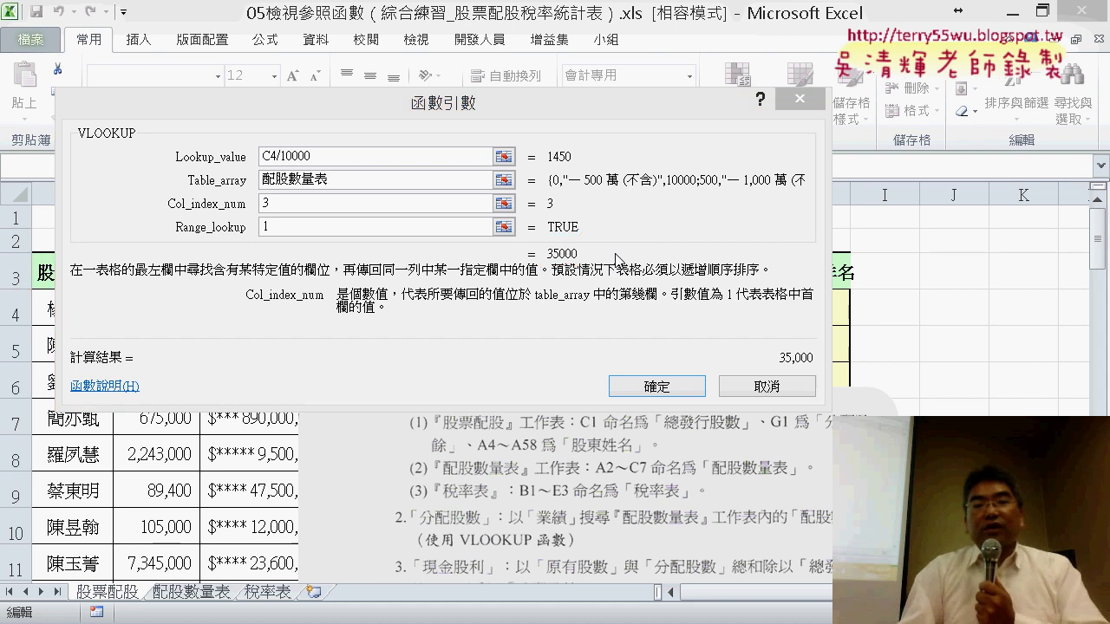
{"action": "left_click", "coordinate": [687, 388]}
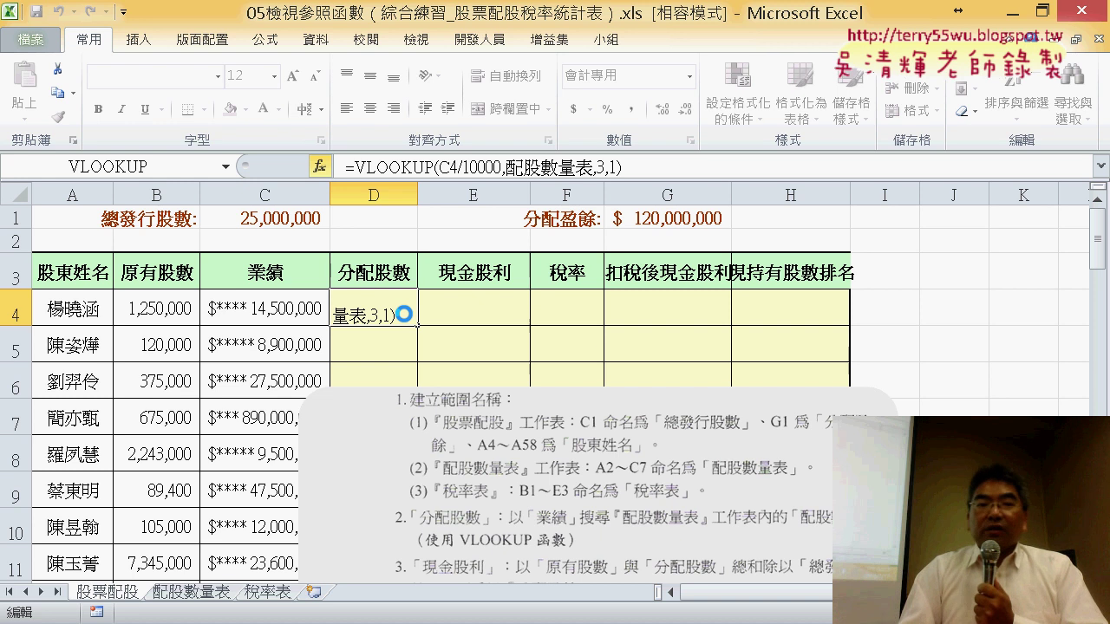
{"action": "left_click", "coordinate": [386, 167]}
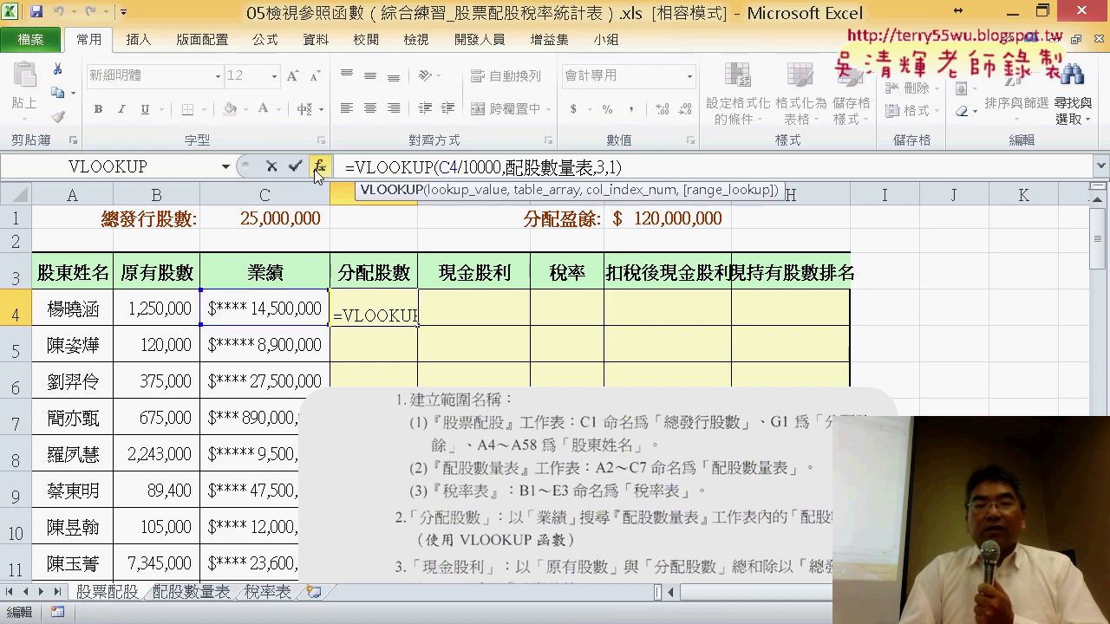
- Reopen D4's VLOOKUP and swap the C4 lookup value for the 業績 named range
{"action": "left_click", "coordinate": [318, 167]}
{"action": "left_click_drag", "start_coordinate": [495, 115], "coordinate": [845, 113]}
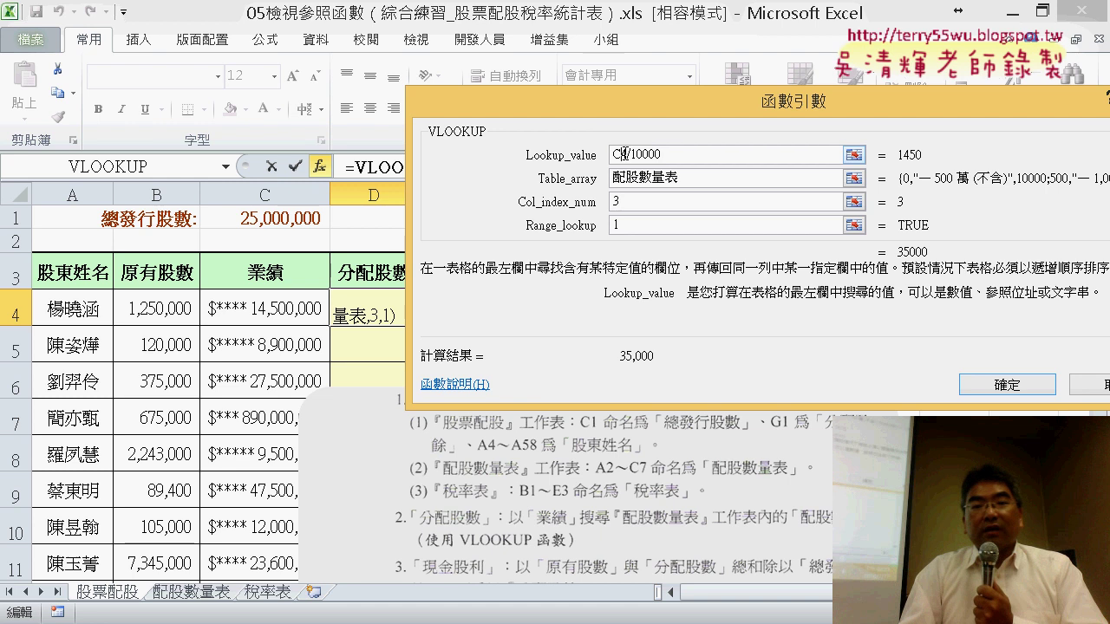
{"action": "left_click_drag", "start_coordinate": [613, 154], "coordinate": [626, 154]}
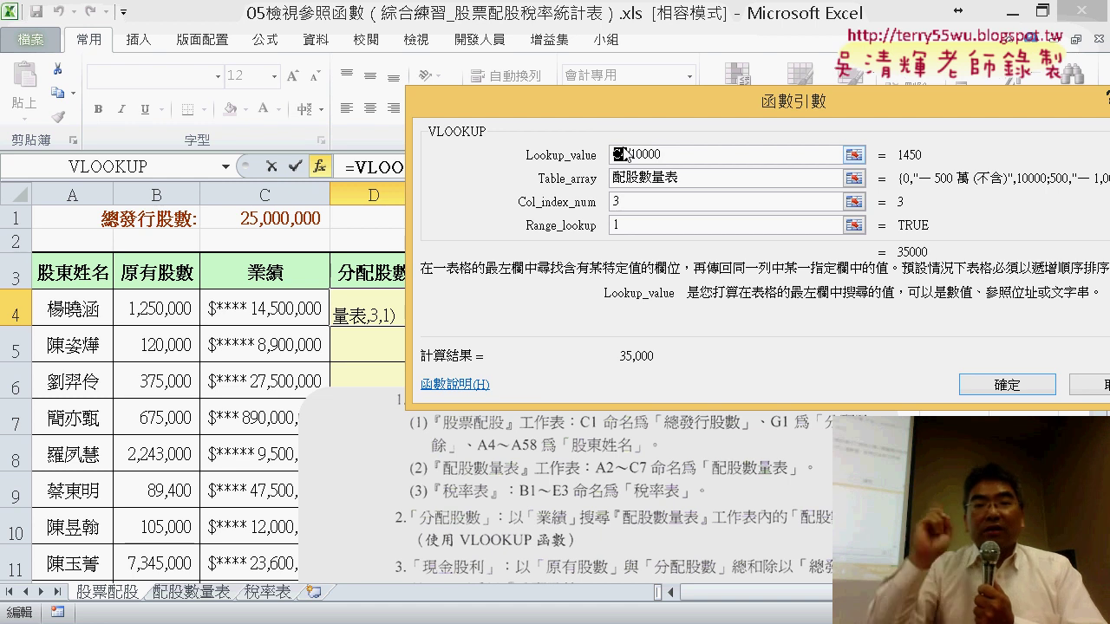
{"action": "key", "text": "Delete"}
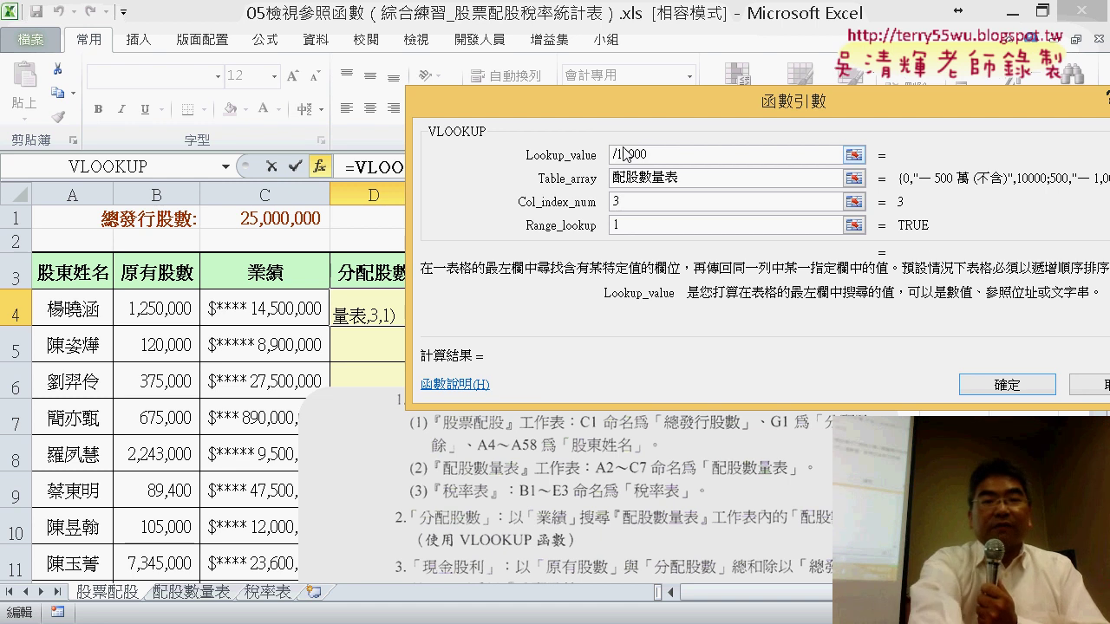
{"action": "key", "text": "F3"}
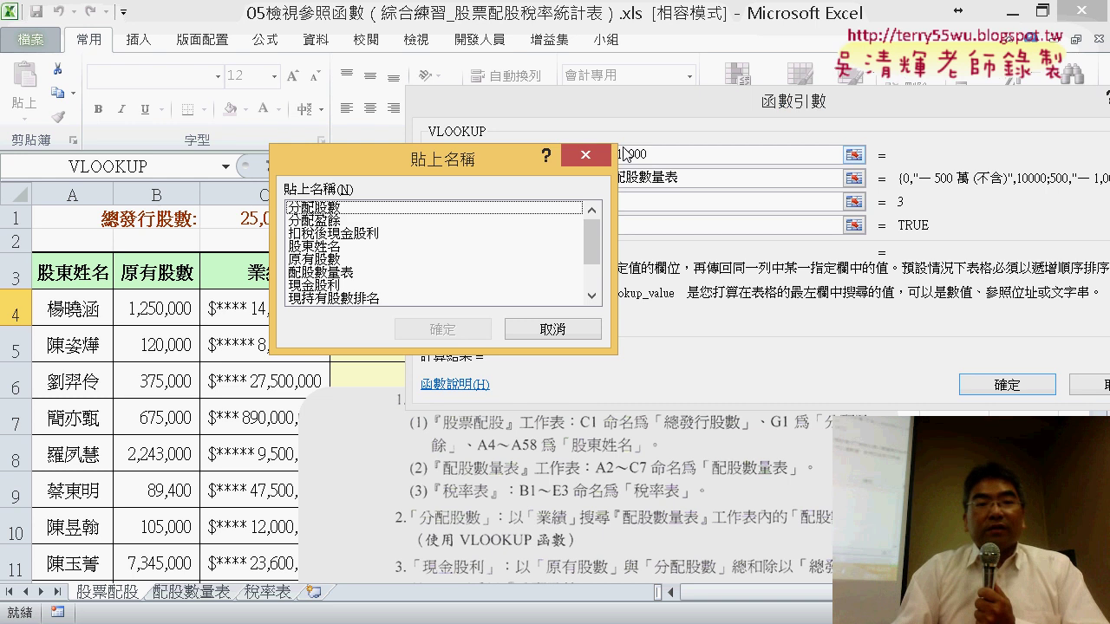
{"action": "left_click_drag", "start_coordinate": [467, 166], "coordinate": [693, 177]}
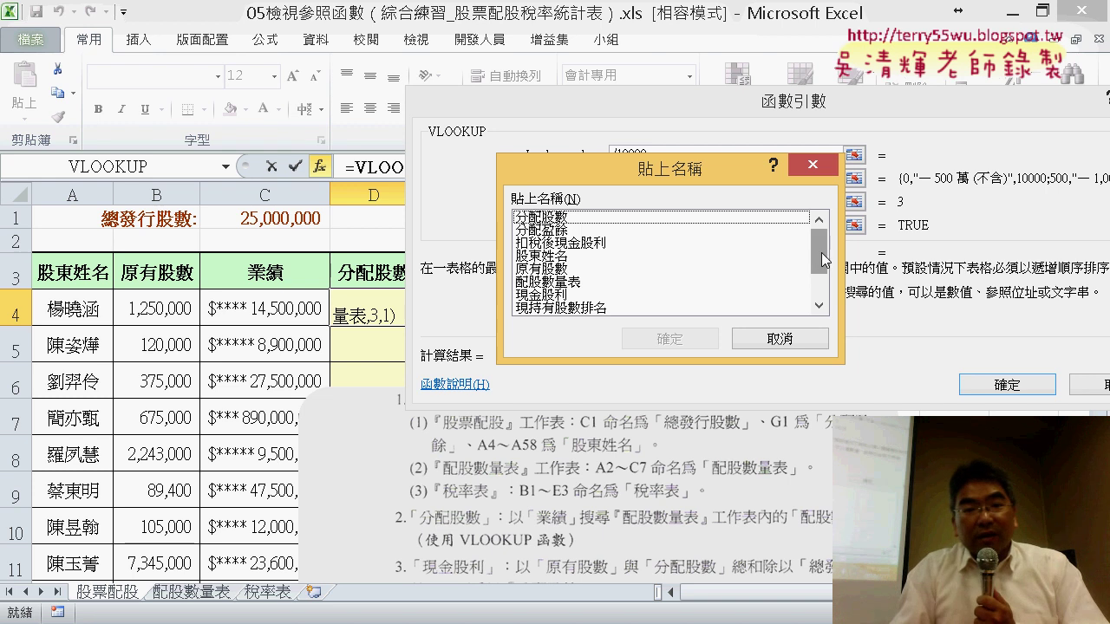
{"action": "left_click_drag", "start_coordinate": [820, 253], "coordinate": [820, 276]}
{"action": "left_click", "coordinate": [537, 296]}
{"action": "double_click", "coordinate": [537, 295]}
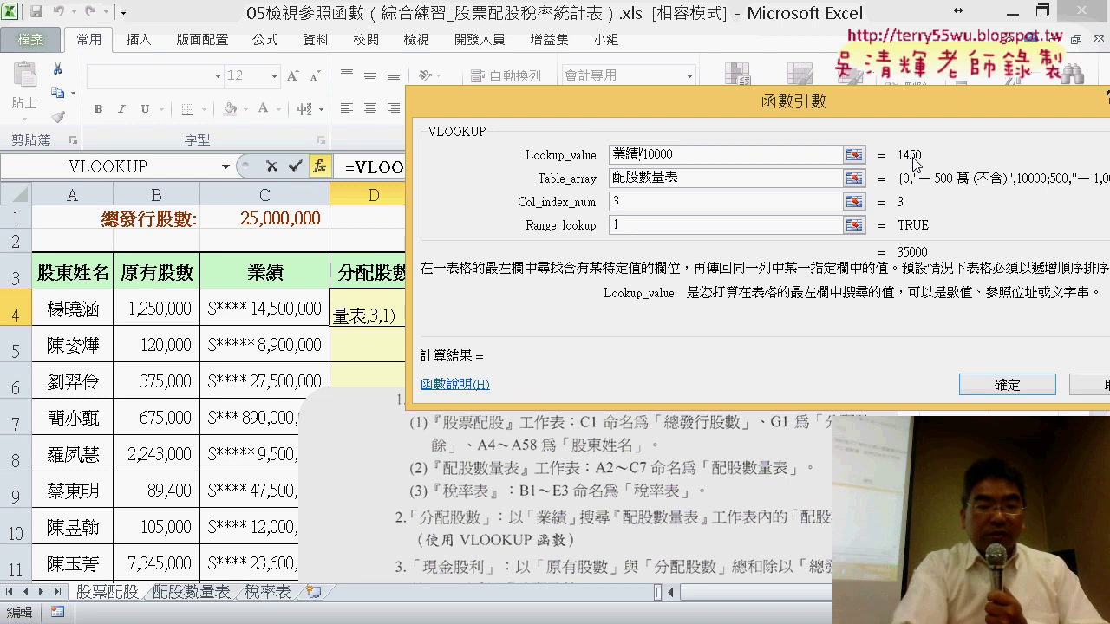
- Restore C4 as the lookup value, confirm, and fill the formula down column D
{"action": "key", "text": "BackSpace"}
{"action": "key", "text": "BackSpace"}
{"action": "type", "text": "C4"}
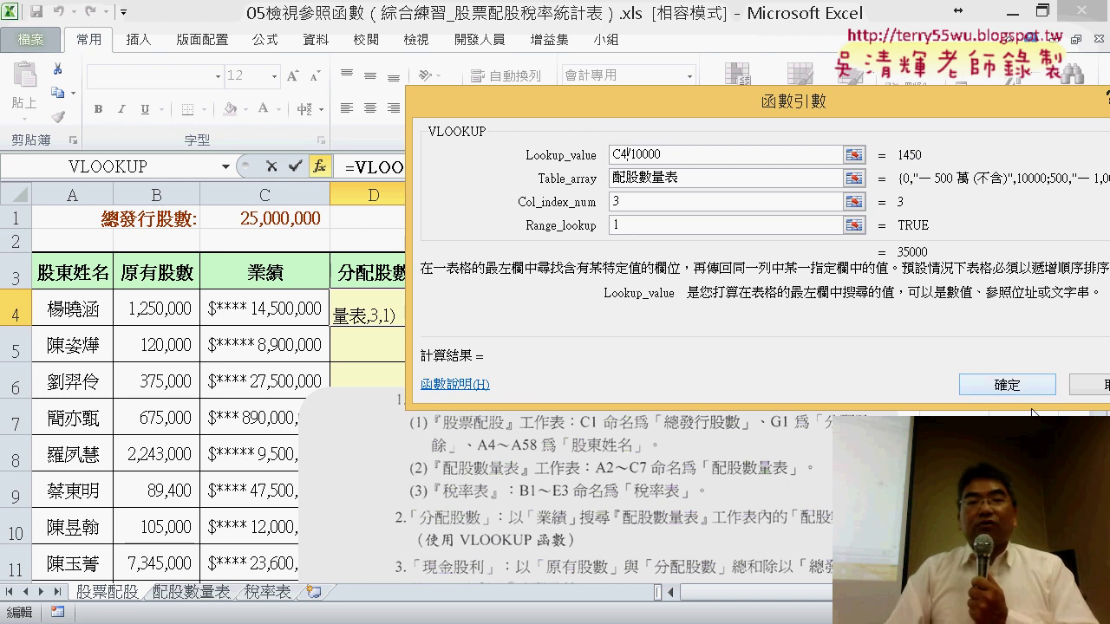
{"action": "left_click", "coordinate": [1009, 384]}
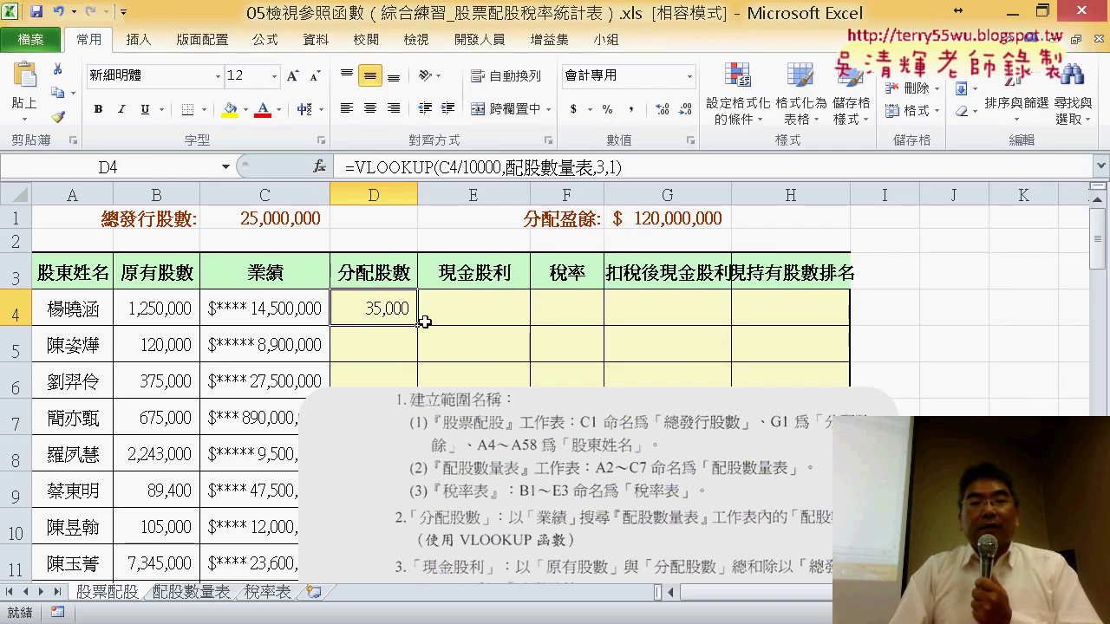
{"action": "double_click", "coordinate": [418, 326]}
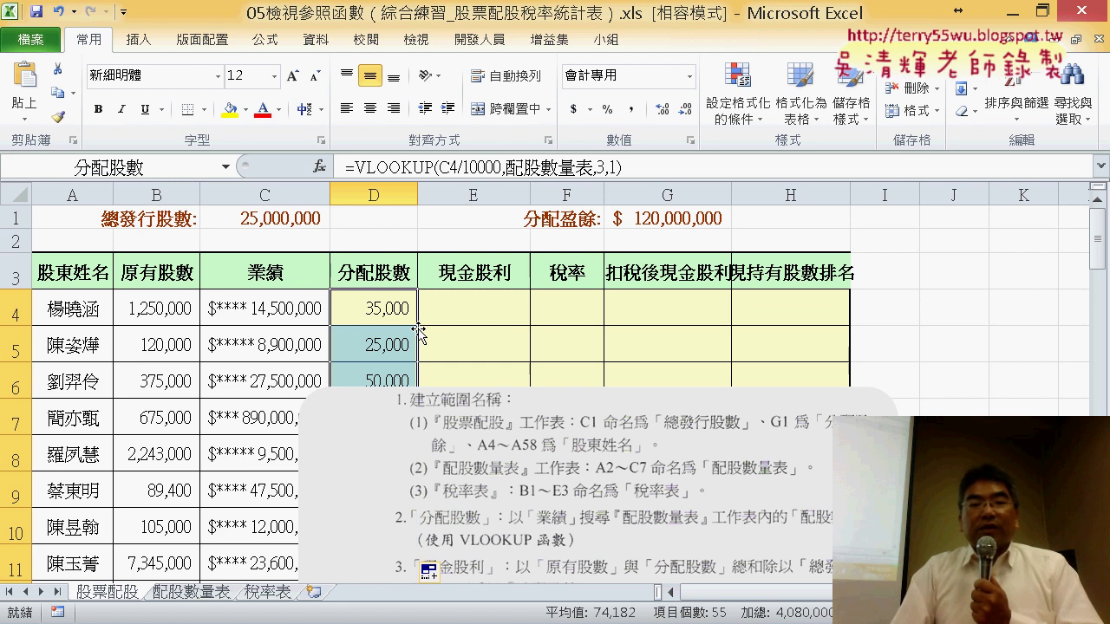
{"action": "left_click", "coordinate": [469, 308]}
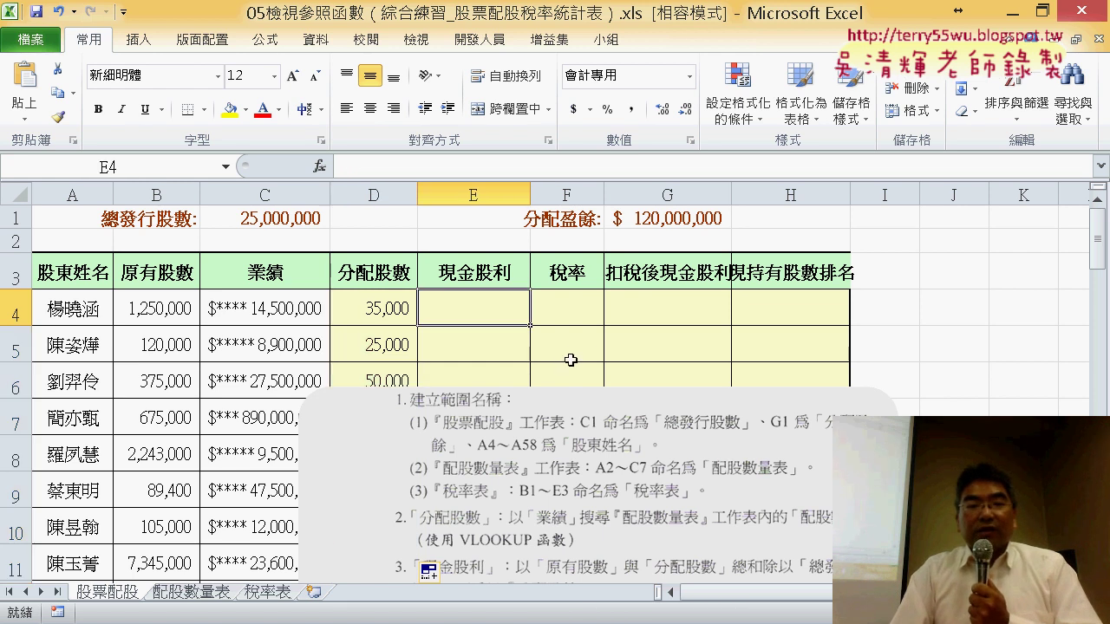
{"action": "scroll", "coordinate": [570, 360], "scroll_direction": "down", "scroll_amount": 3}
{"action": "scroll", "coordinate": [557, 357], "scroll_direction": "up", "scroll_amount": 1}
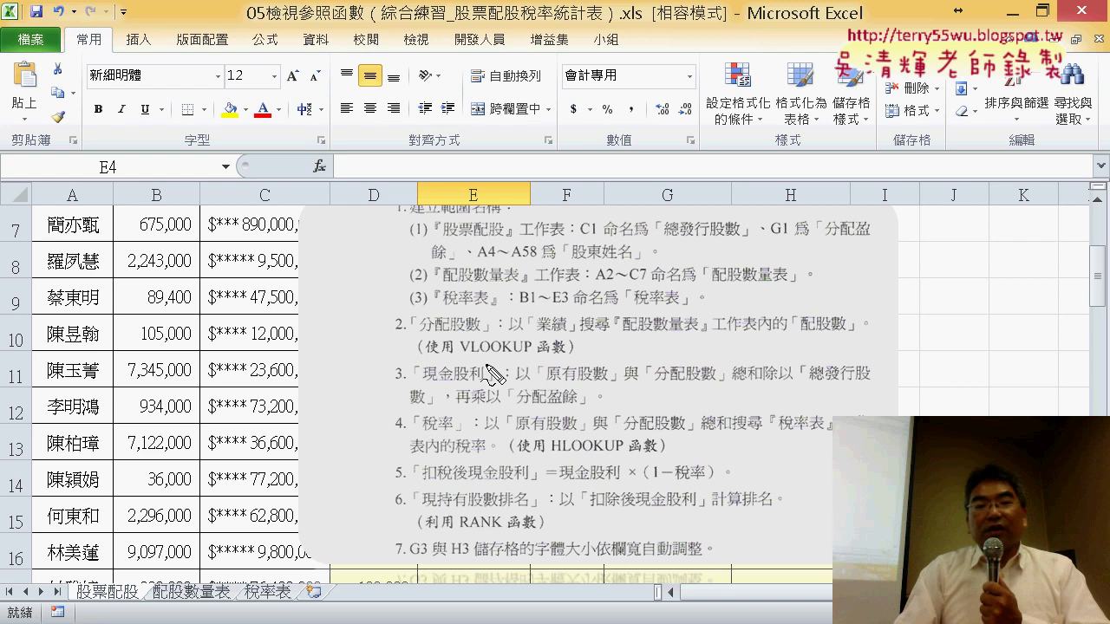
{"action": "left_click_drag", "start_coordinate": [484, 366], "coordinate": [517, 376]}
{"action": "mouse_move", "coordinate": [560, 341]}
{"action": "left_mouse_down"}
{"action": "mouse_move", "coordinate": [537, 373]}
{"action": "mouse_move", "coordinate": [549, 405]}
{"action": "left_mouse_up"}
{"action": "mouse_move", "coordinate": [624, 375]}
{"action": "left_mouse_down"}
{"action": "mouse_move", "coordinate": [642, 378]}
{"action": "mouse_move", "coordinate": [637, 397]}
{"action": "left_mouse_up"}
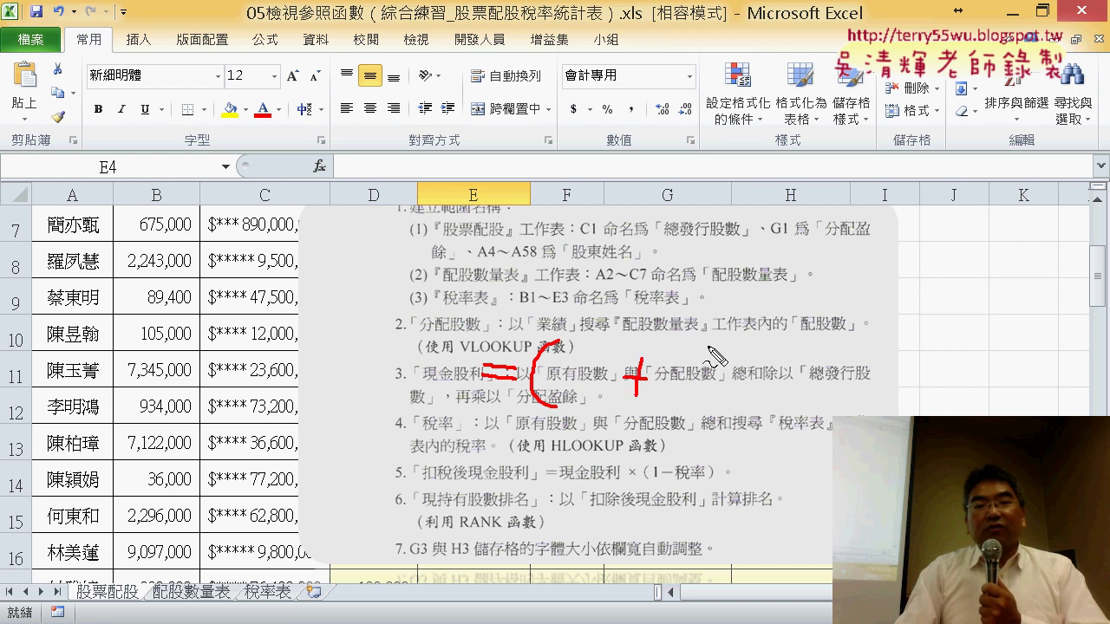
{"action": "left_click_drag", "start_coordinate": [721, 347], "coordinate": [723, 404]}
{"action": "mouse_move", "coordinate": [806, 319]}
{"action": "left_mouse_down"}
{"action": "mouse_move", "coordinate": [761, 409]}
{"action": "mouse_move", "coordinate": [907, 389]}
{"action": "left_mouse_up"}
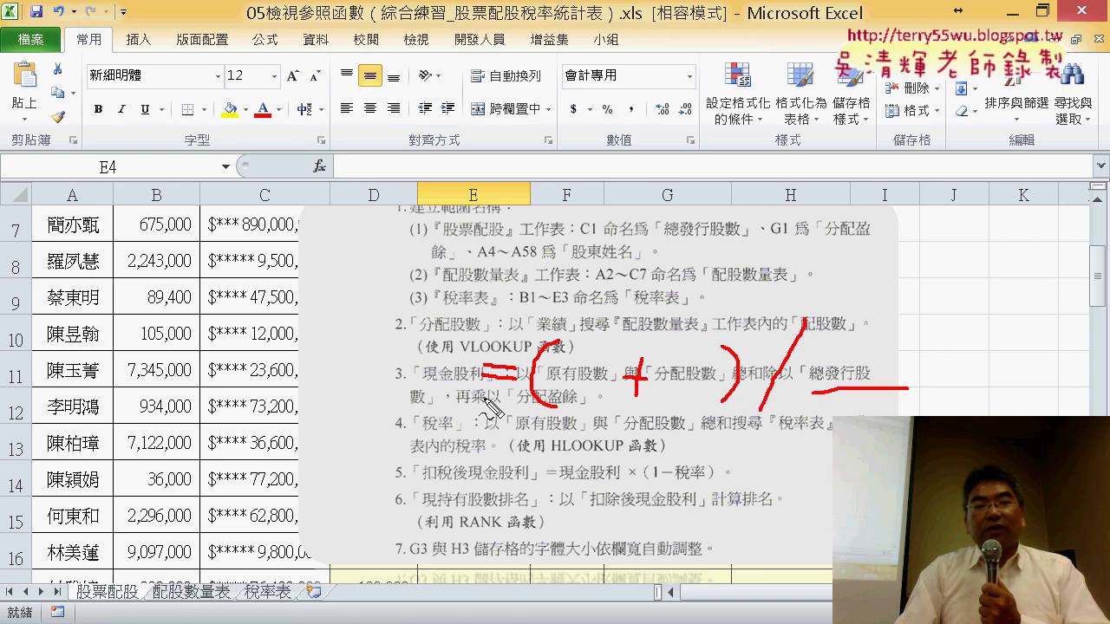
{"action": "left_click_drag", "start_coordinate": [483, 387], "coordinate": [483, 413]}
{"action": "mouse_move", "coordinate": [470, 401]}
{"action": "left_mouse_down"}
{"action": "mouse_move", "coordinate": [496, 400]}
{"action": "mouse_move", "coordinate": [496, 414]}
{"action": "left_mouse_up"}
{"action": "left_click_drag", "start_coordinate": [496, 388], "coordinate": [474, 413]}
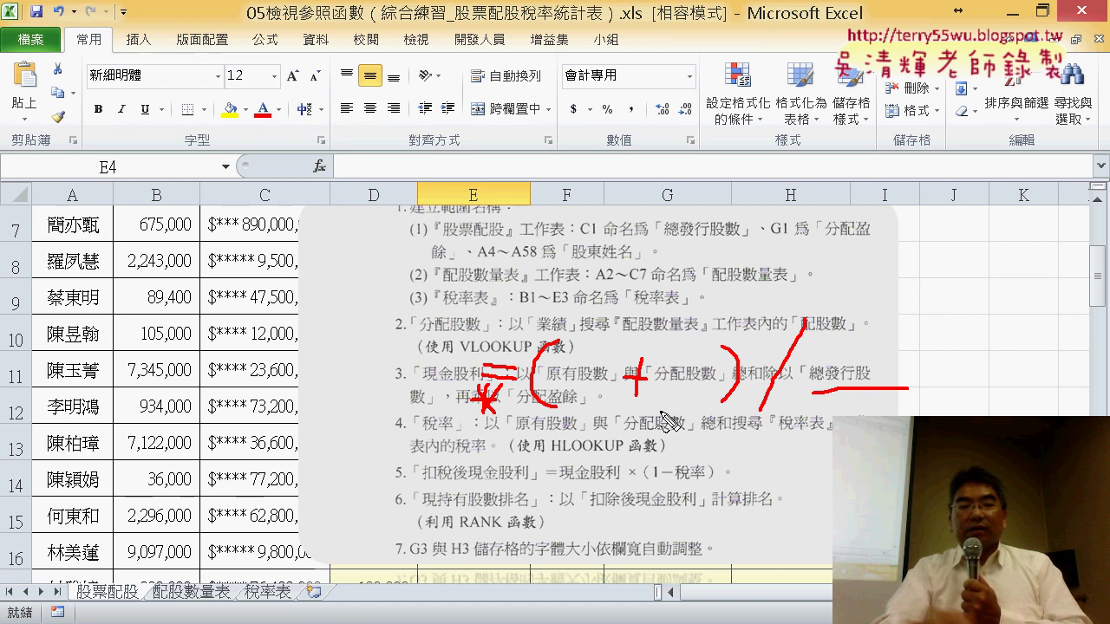
{"action": "key", "text": "Escape"}
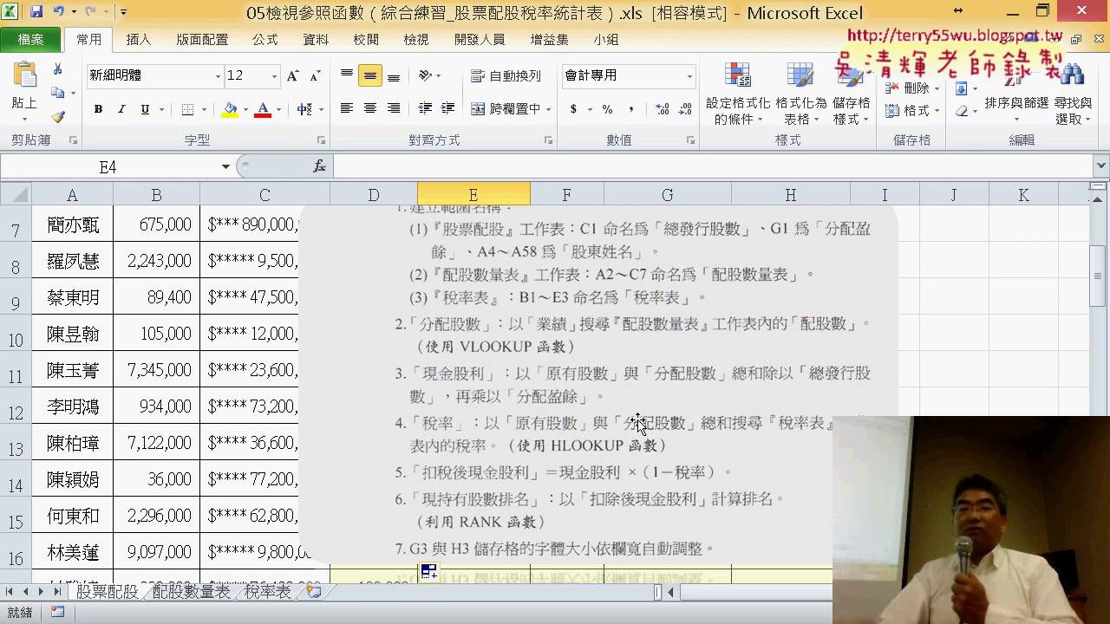
{"action": "scroll", "coordinate": [521, 447], "scroll_direction": "up", "scroll_amount": 2}
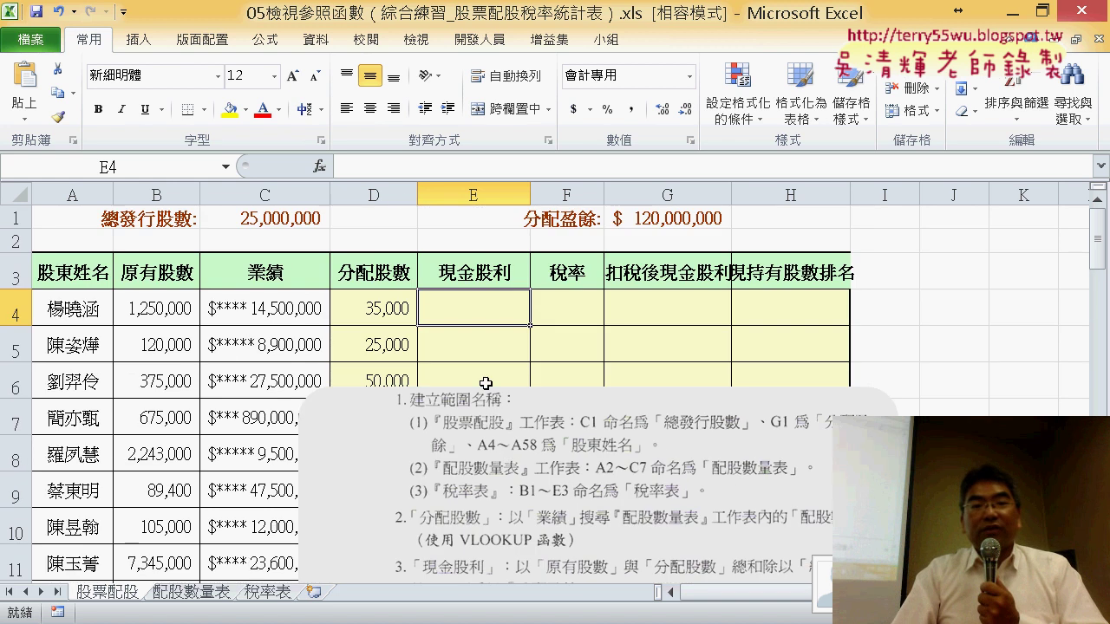
- Start E4 as =原有股數+分配股數 using pasted defined names
{"action": "type", "text": "="}
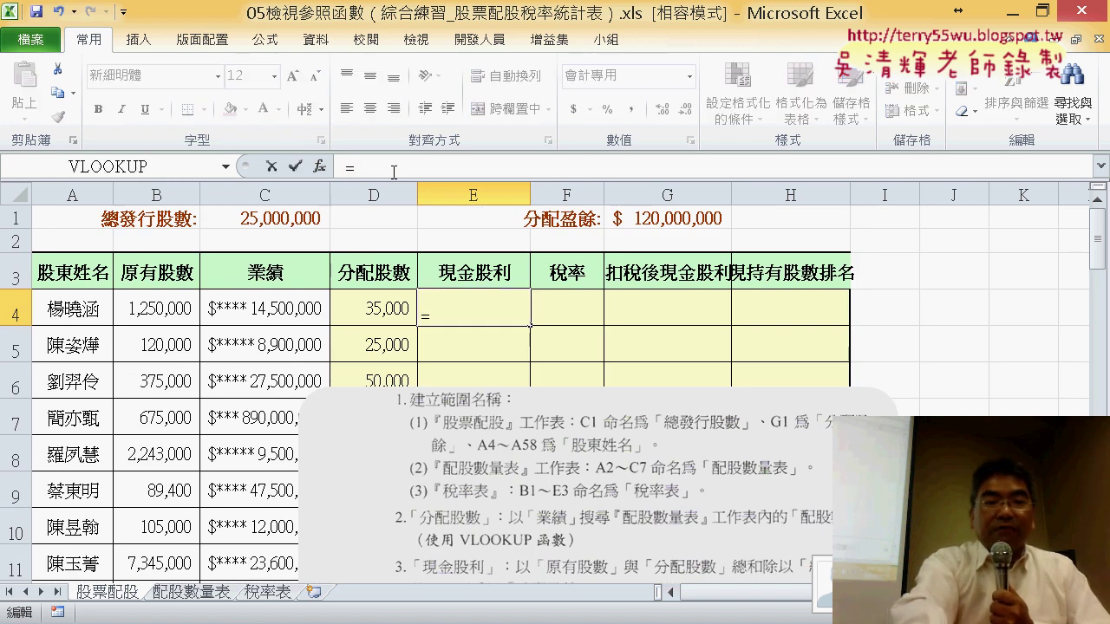
{"action": "key", "text": "F3"}
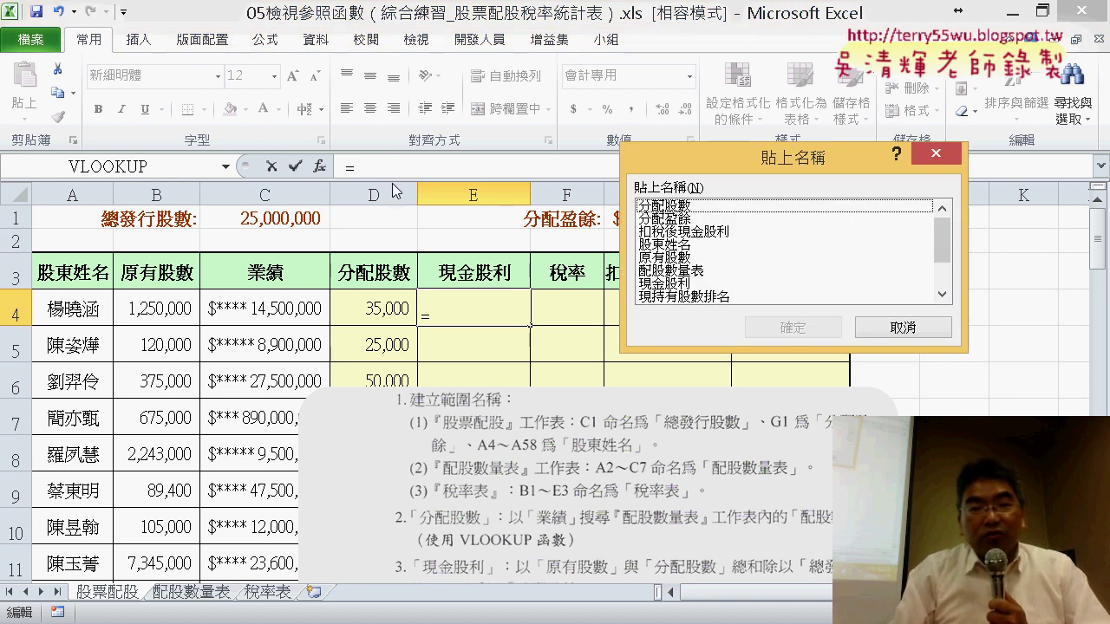
{"action": "double_click", "coordinate": [676, 257]}
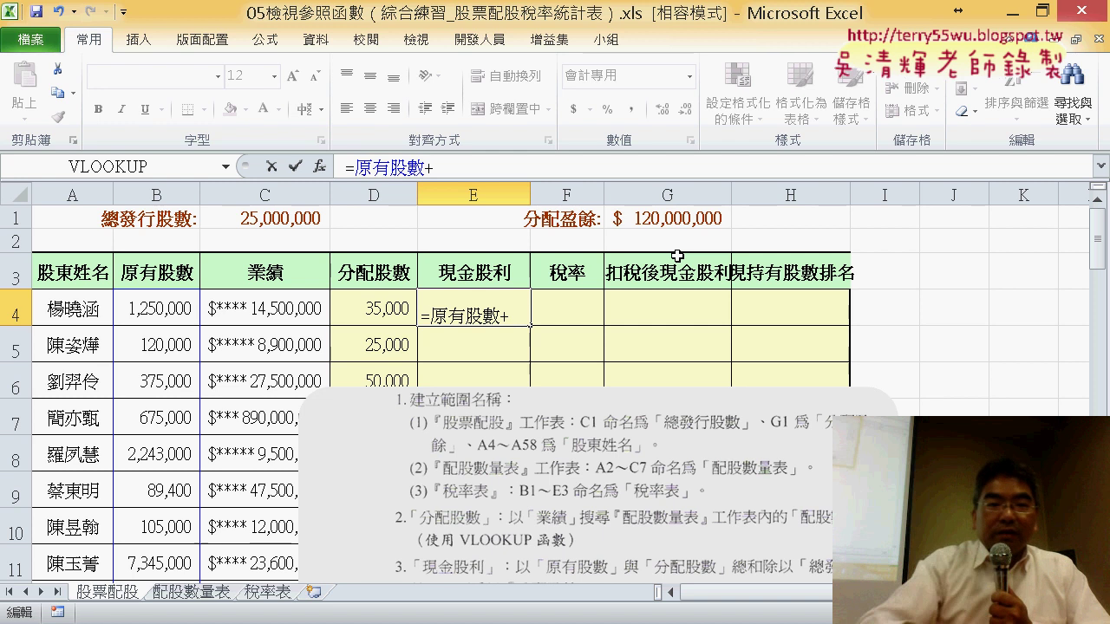
{"action": "type", "text": "+"}
{"action": "key", "text": "F3"}
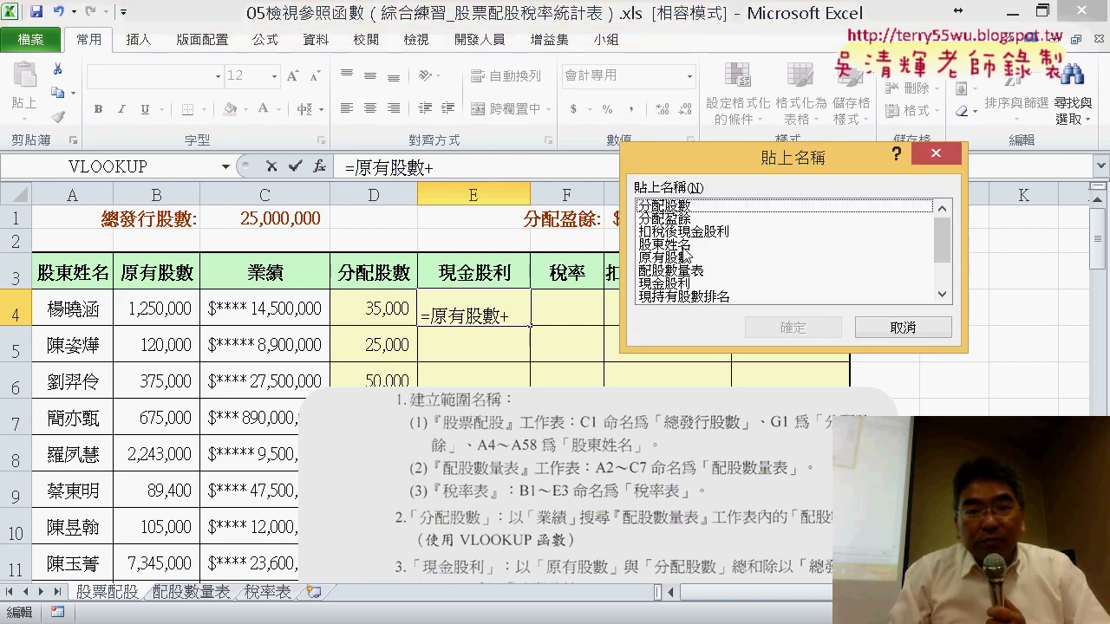
{"action": "double_click", "coordinate": [699, 206]}
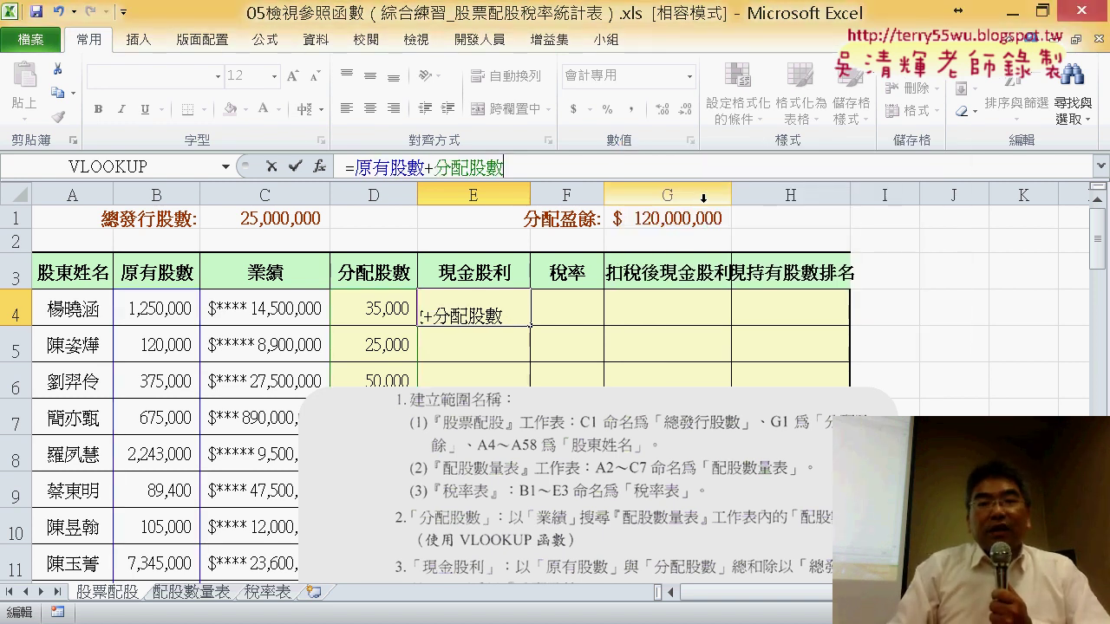
- Wrap the sum in parentheses, divide by 總發行股數, and append a multiplication sign
{"action": "left_click", "coordinate": [355, 168]}
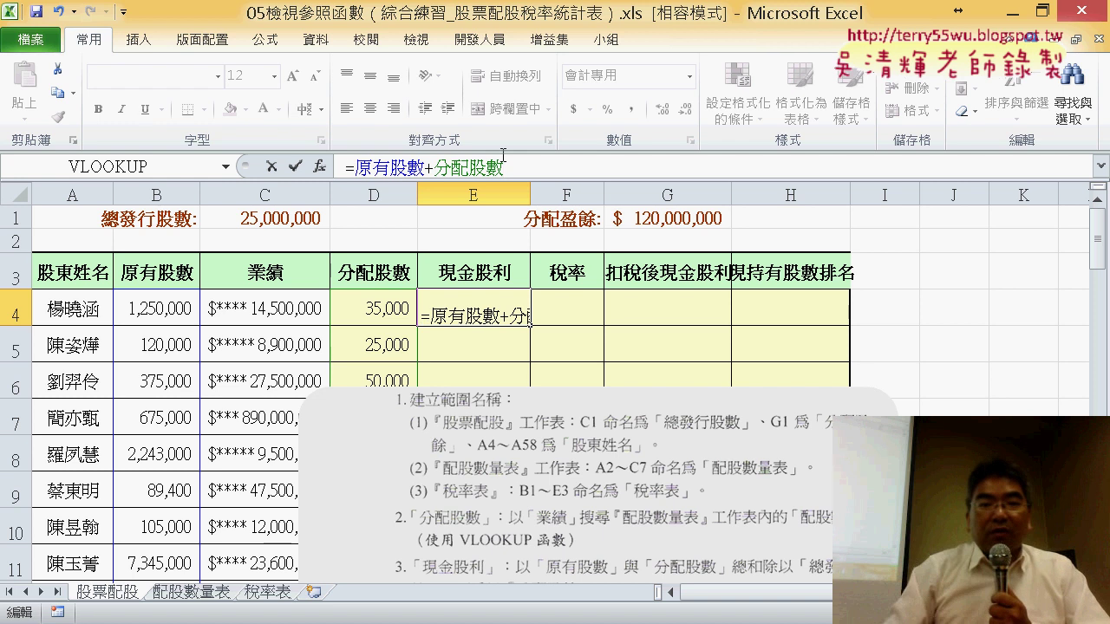
{"action": "type", "text": "("}
{"action": "left_click", "coordinate": [526, 167]}
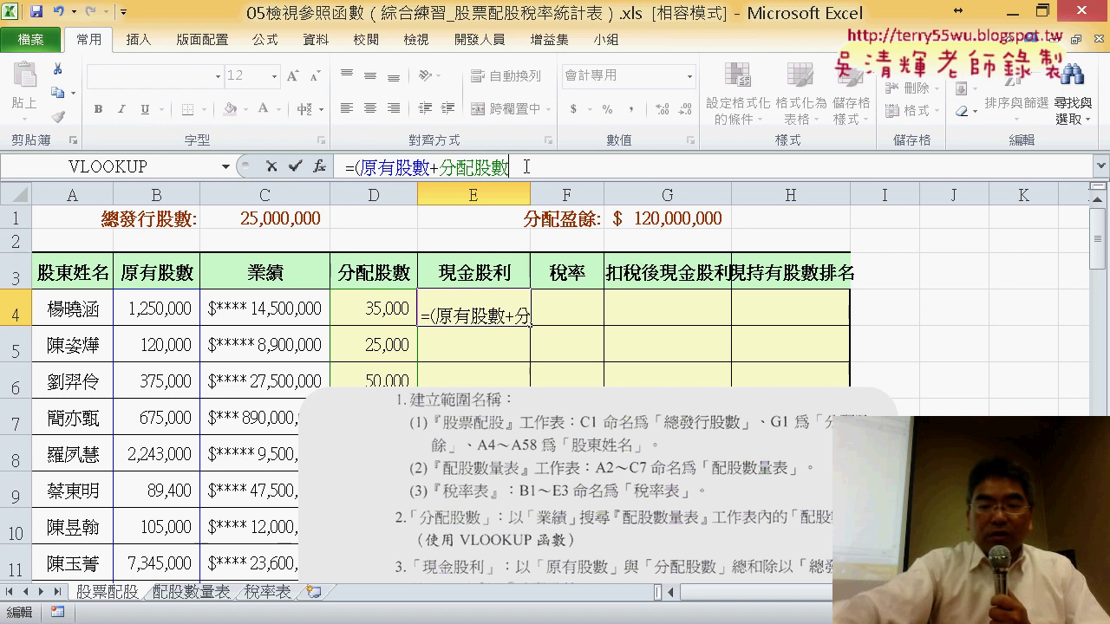
{"action": "type", "text": ")/"}
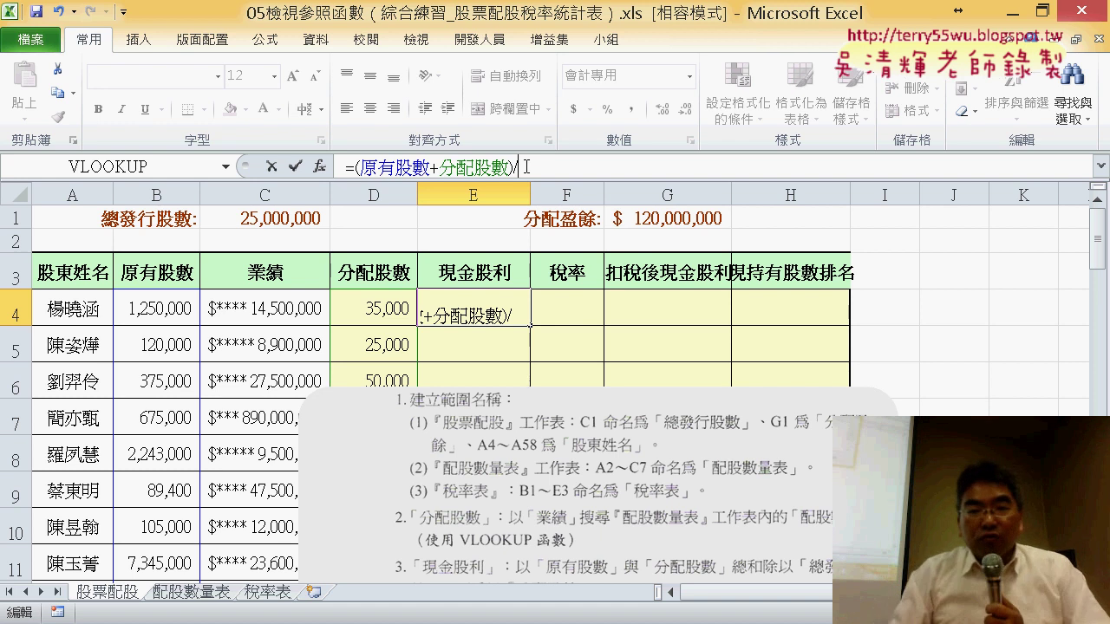
{"action": "key", "text": "F3"}
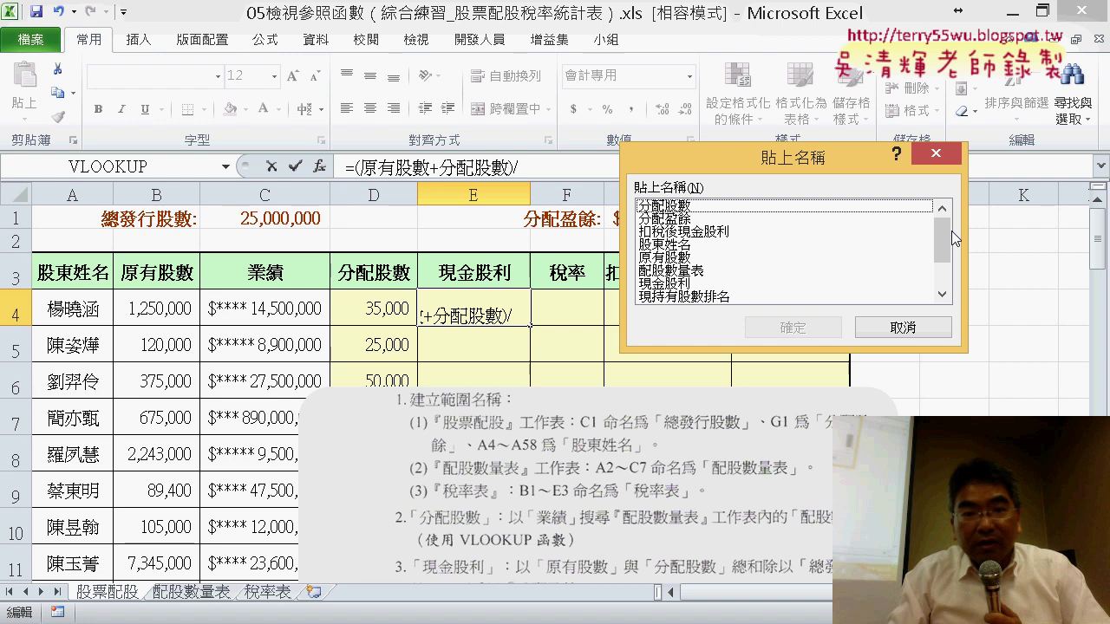
{"action": "left_click_drag", "start_coordinate": [943, 233], "coordinate": [949, 271]}
{"action": "left_click", "coordinate": [676, 296]}
{"action": "left_click", "coordinate": [793, 327]}
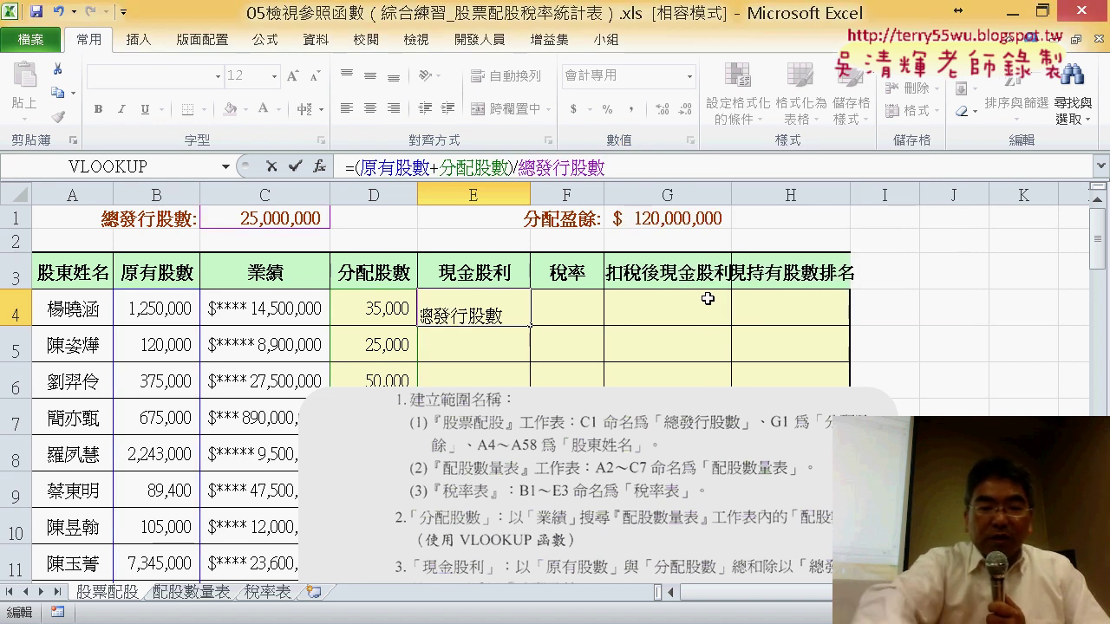
{"action": "type", "text": "*"}
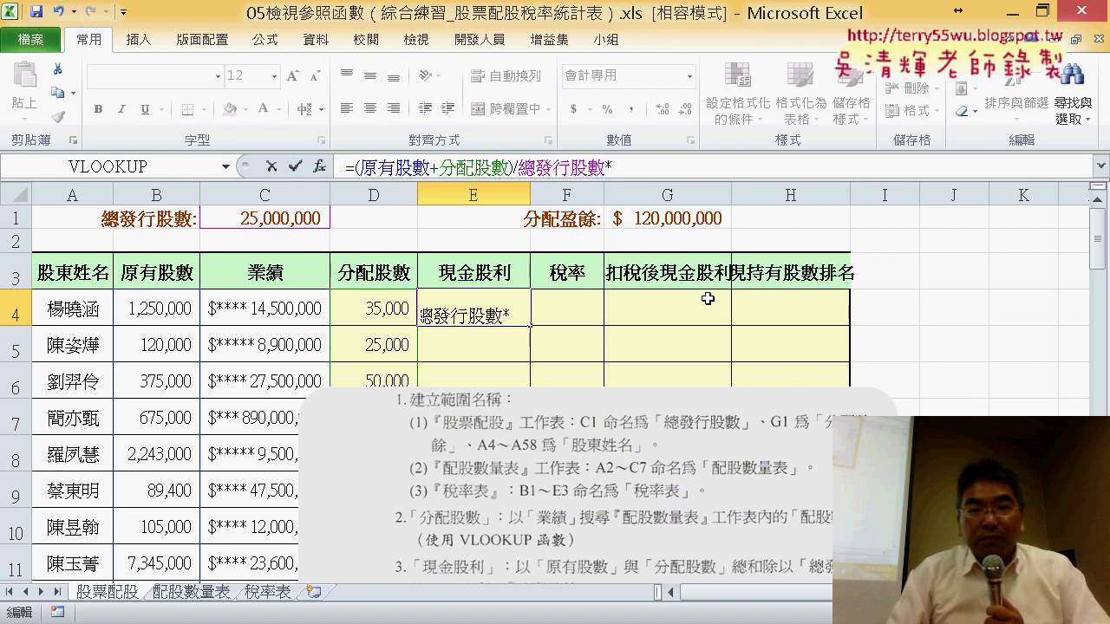
{"action": "key", "text": "F3"}
- Insert the 分配盈餘 name so E4 reads =(原有股數+分配股數)/總發行股數*分配盈餘
{"action": "left_click", "coordinate": [683, 218]}
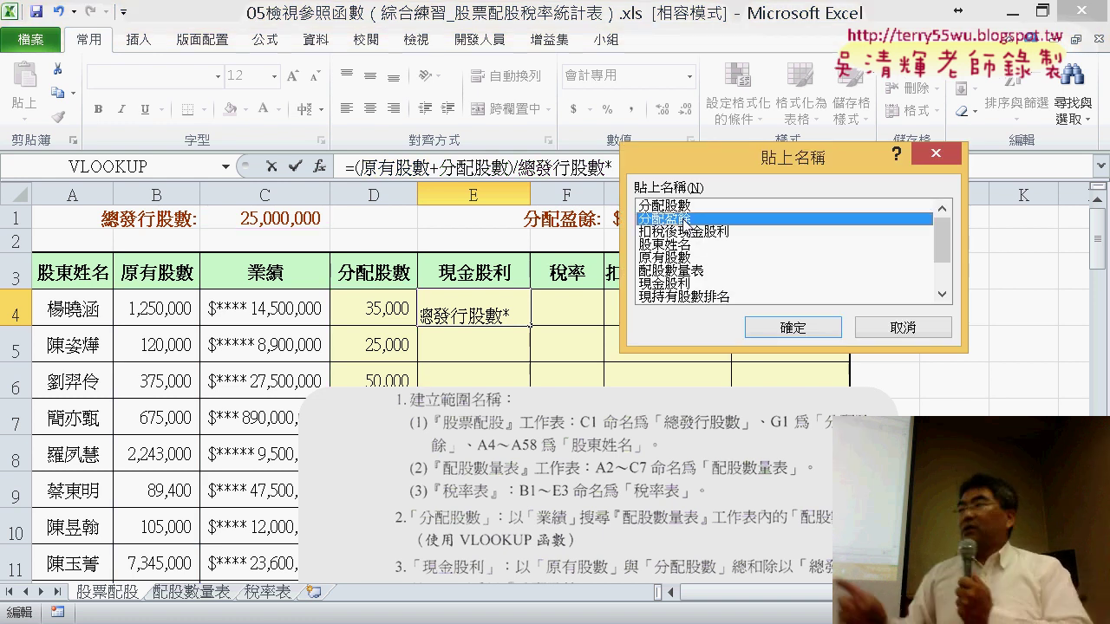
{"action": "key", "text": "Return"}
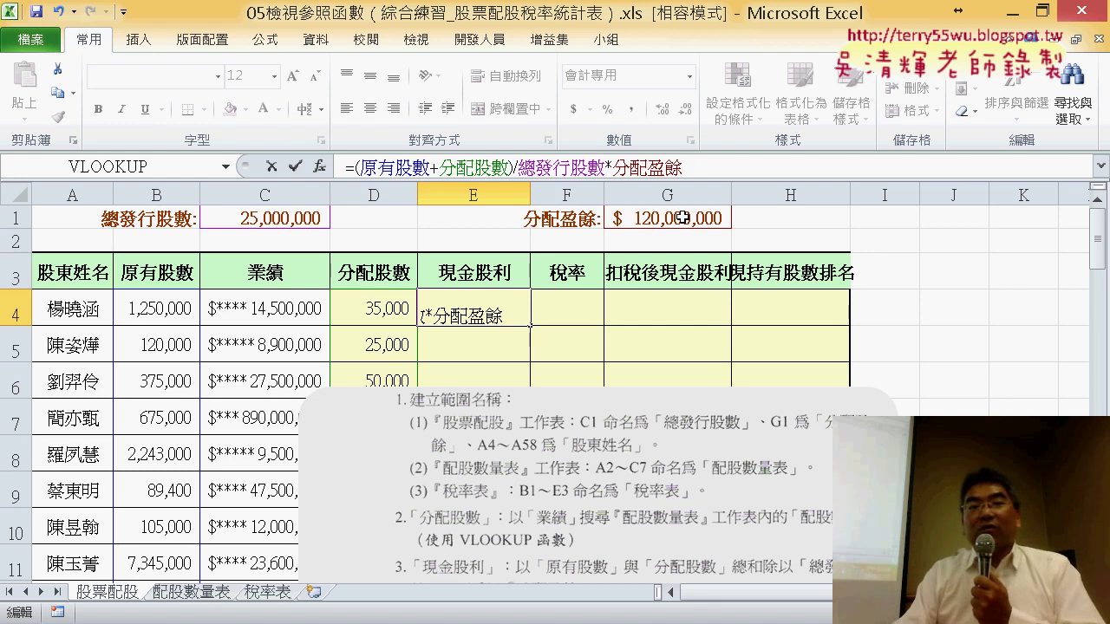
- Commit E4, fill it down to E58, and move the instruction picture lower
{"action": "left_click", "coordinate": [295, 166]}
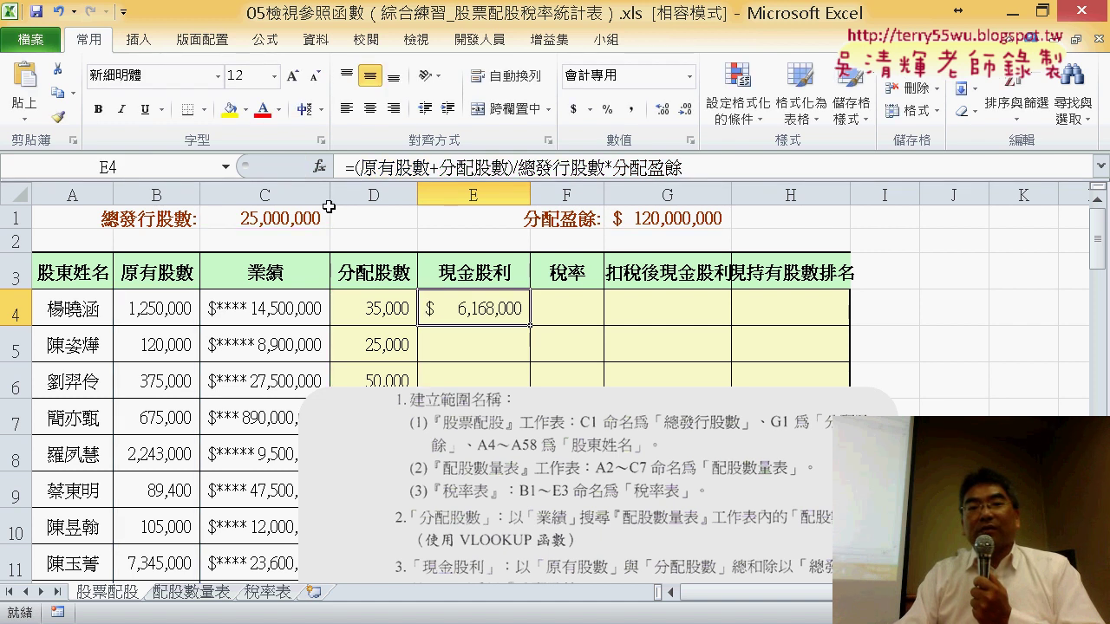
{"action": "double_click", "coordinate": [529, 322]}
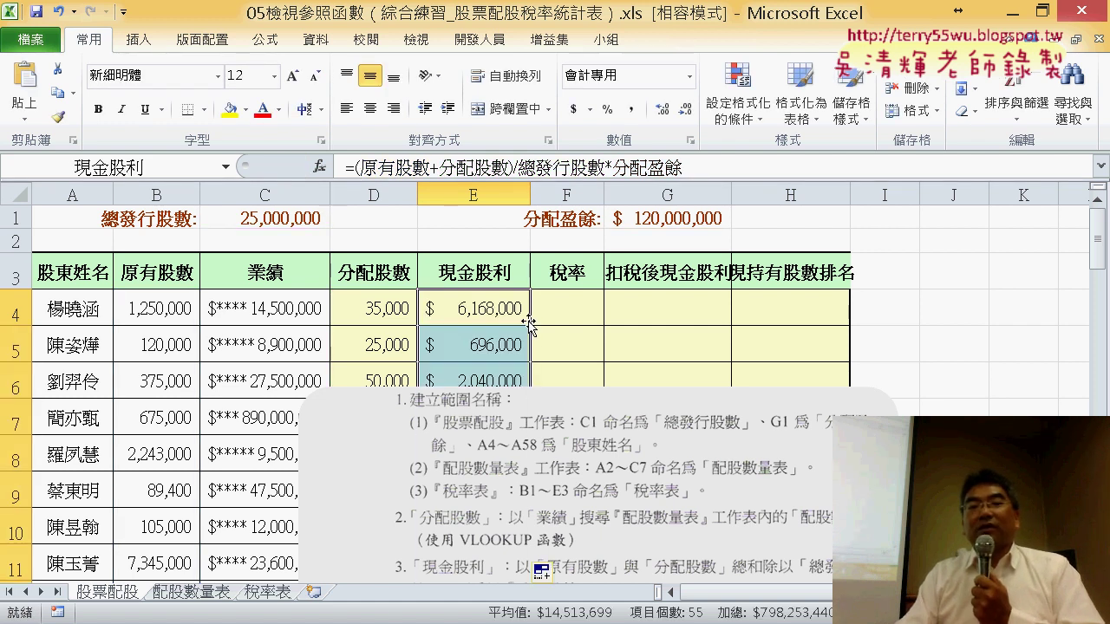
{"action": "left_click", "coordinate": [525, 455]}
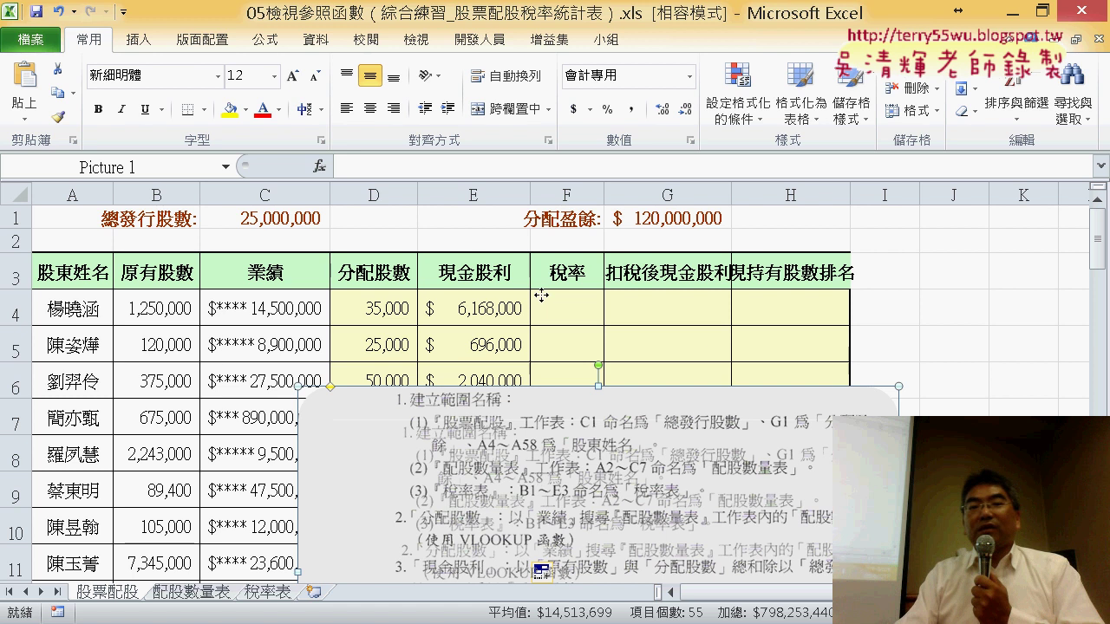
{"action": "left_click", "coordinate": [505, 310]}
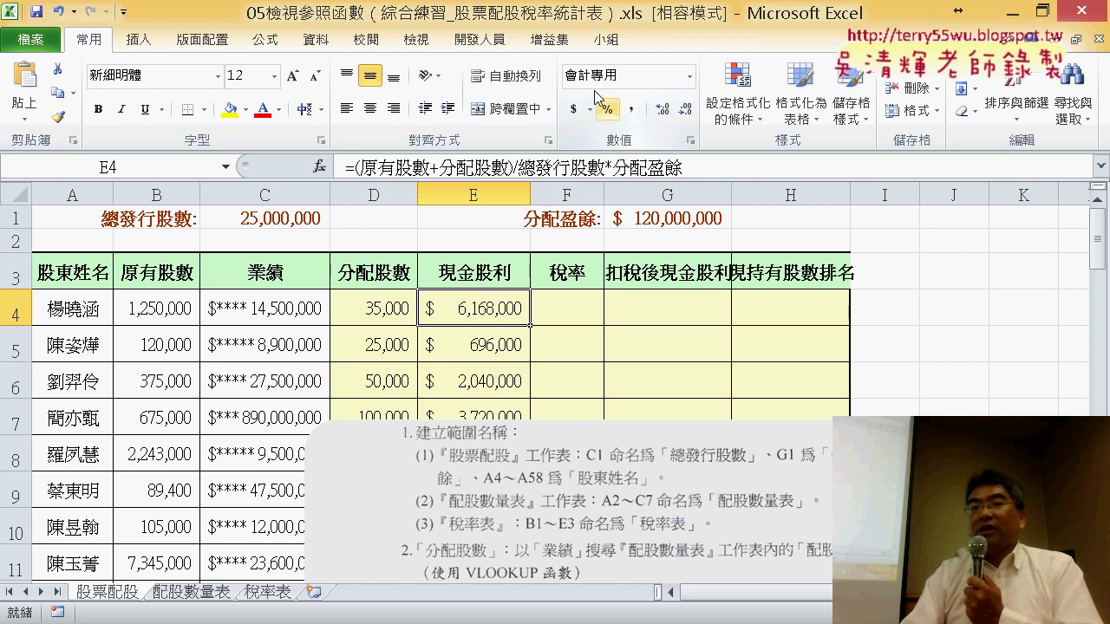
- Confirm in Name Manager that 分配股數 refers to 股票配股!$D$4:$D$58, then reselect D4
{"action": "left_click", "coordinate": [265, 40]}
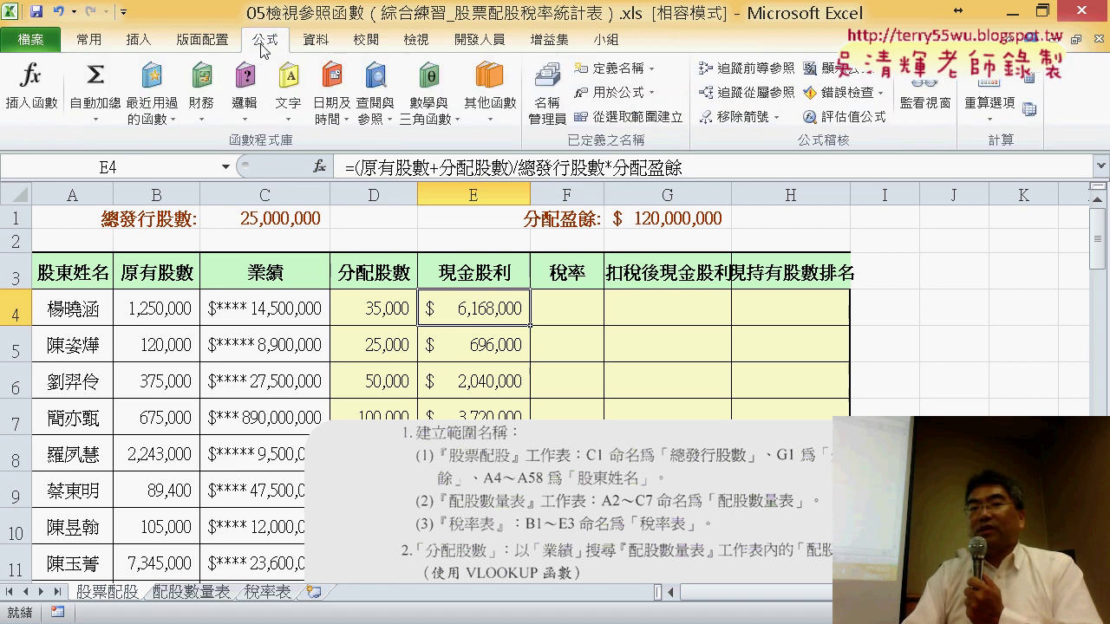
{"action": "left_click", "coordinate": [547, 100]}
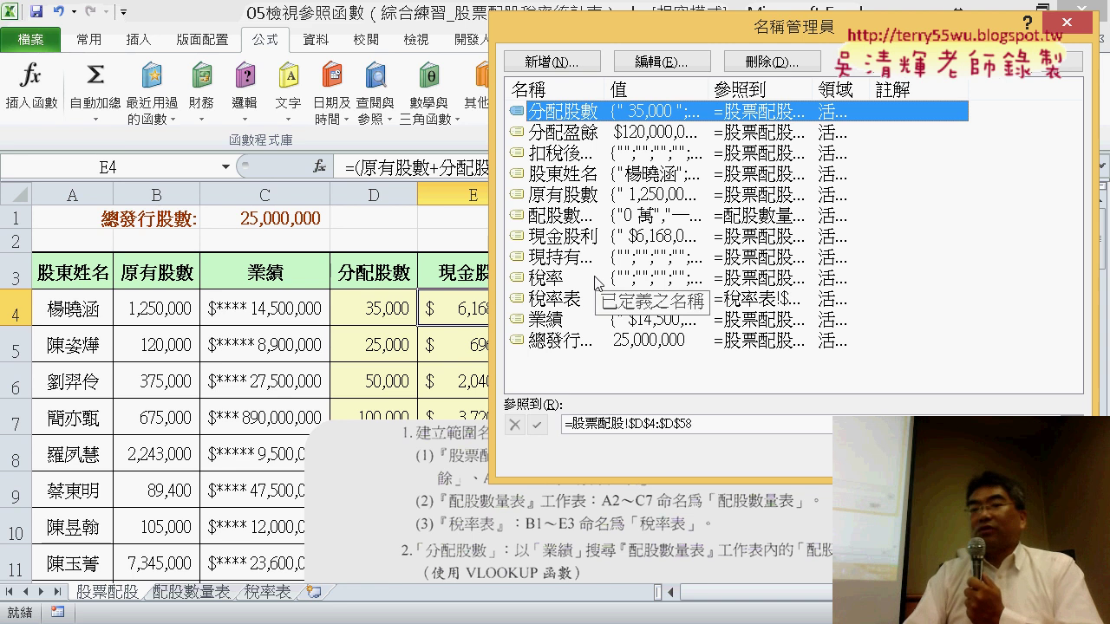
{"action": "left_click", "coordinate": [714, 424]}
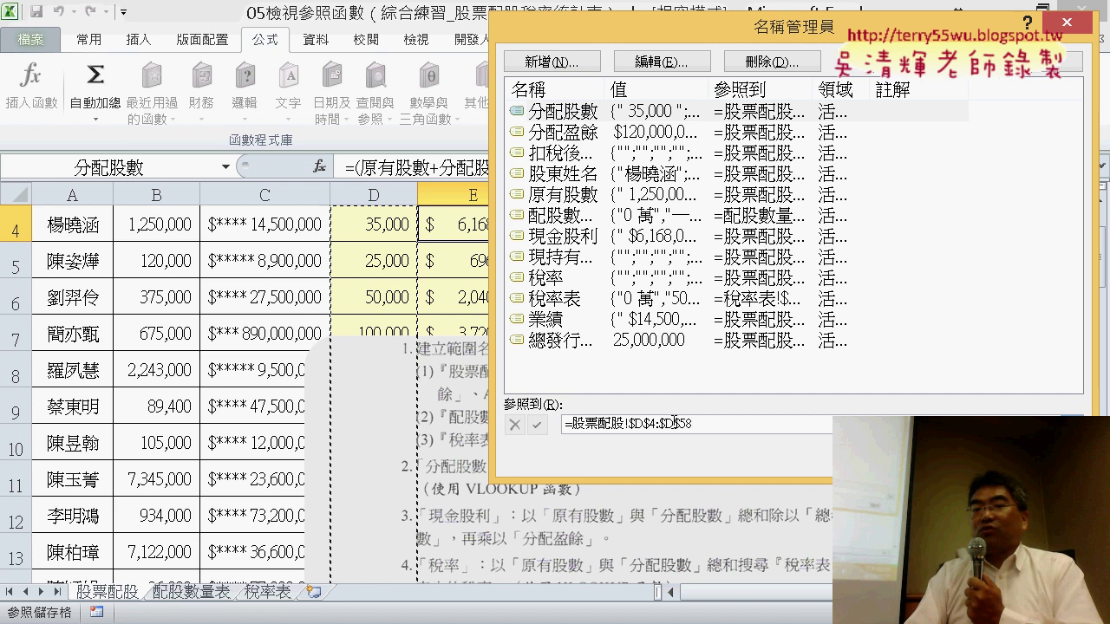
{"action": "key", "text": "Escape"}
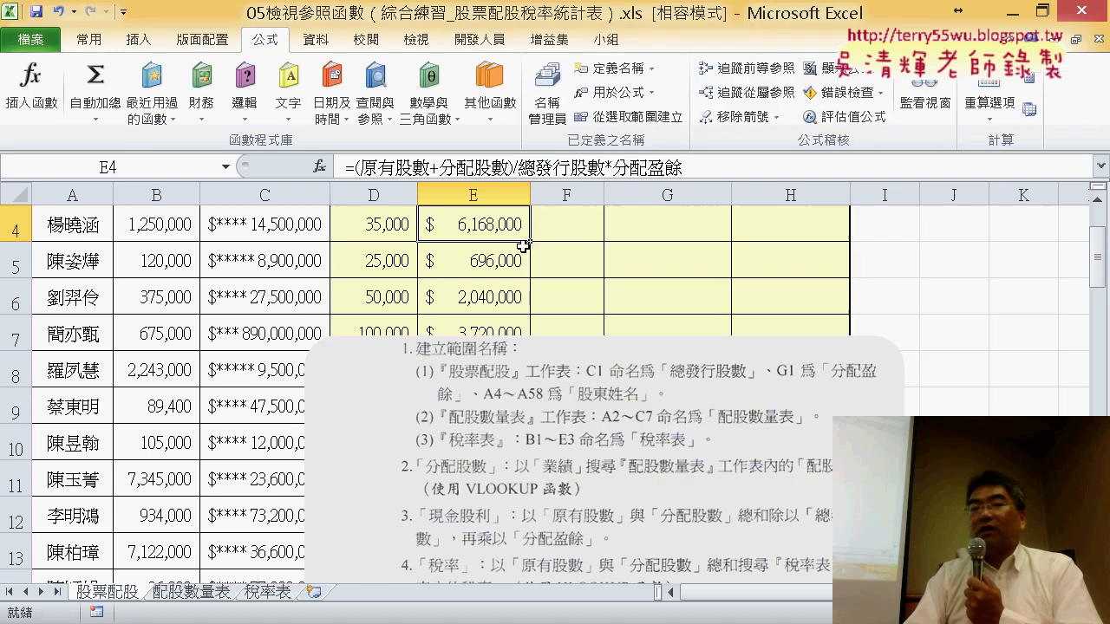
{"action": "scroll", "coordinate": [448, 280], "scroll_direction": "up", "scroll_amount": 1}
{"action": "left_click", "coordinate": [373, 313]}
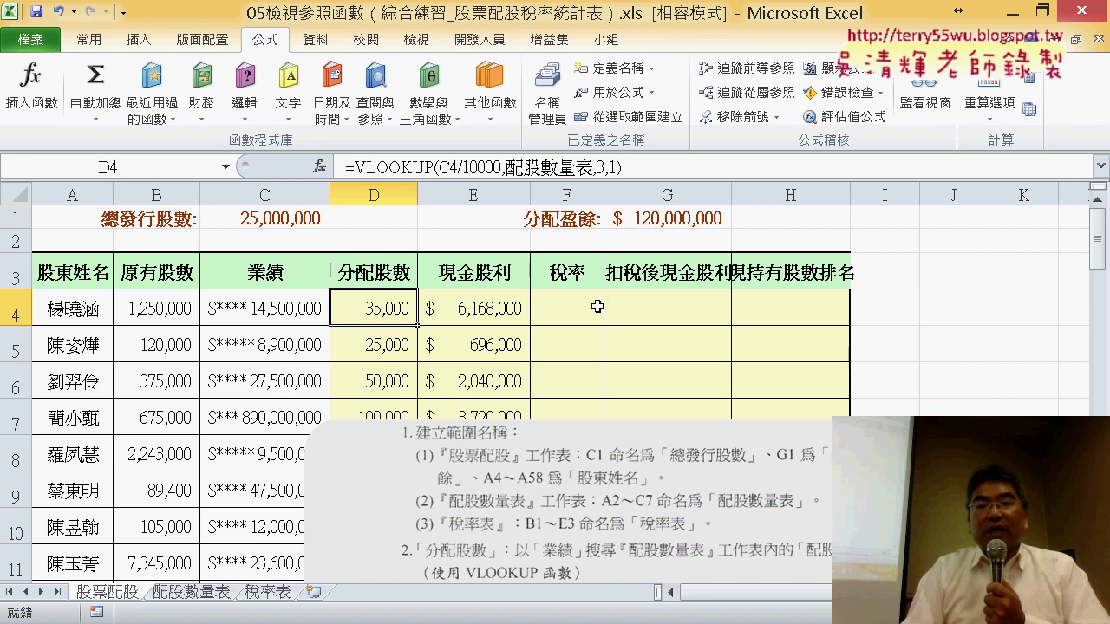
{"action": "left_click_drag", "start_coordinate": [575, 305], "coordinate": [608, 304]}
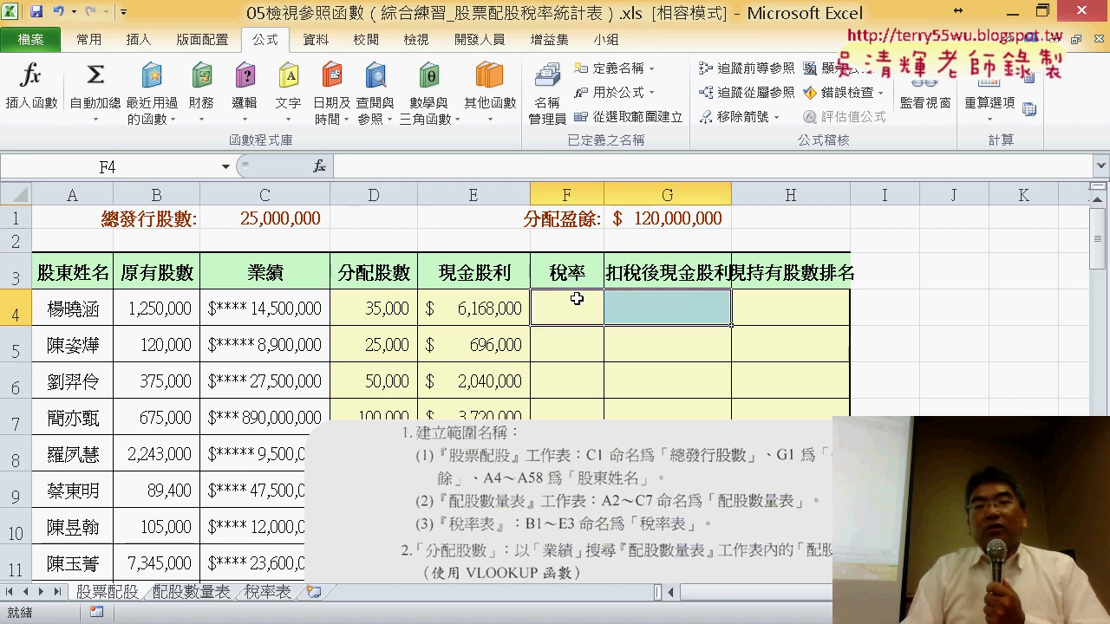
{"action": "key", "text": "shift+Left"}
{"action": "left_click", "coordinate": [683, 298]}
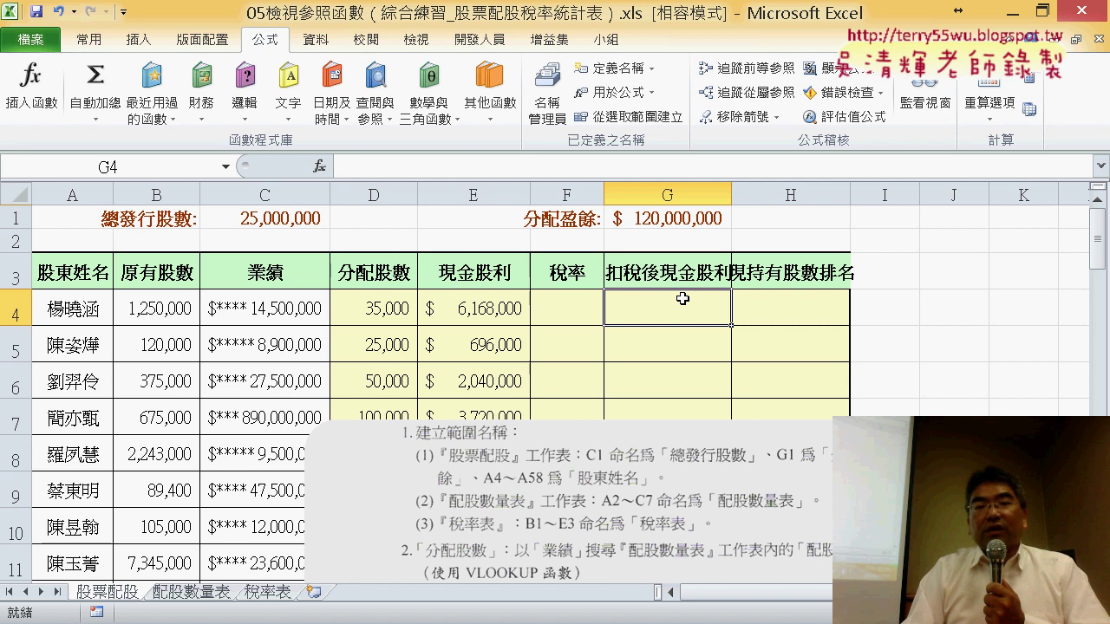
{"action": "left_click", "coordinate": [825, 299]}
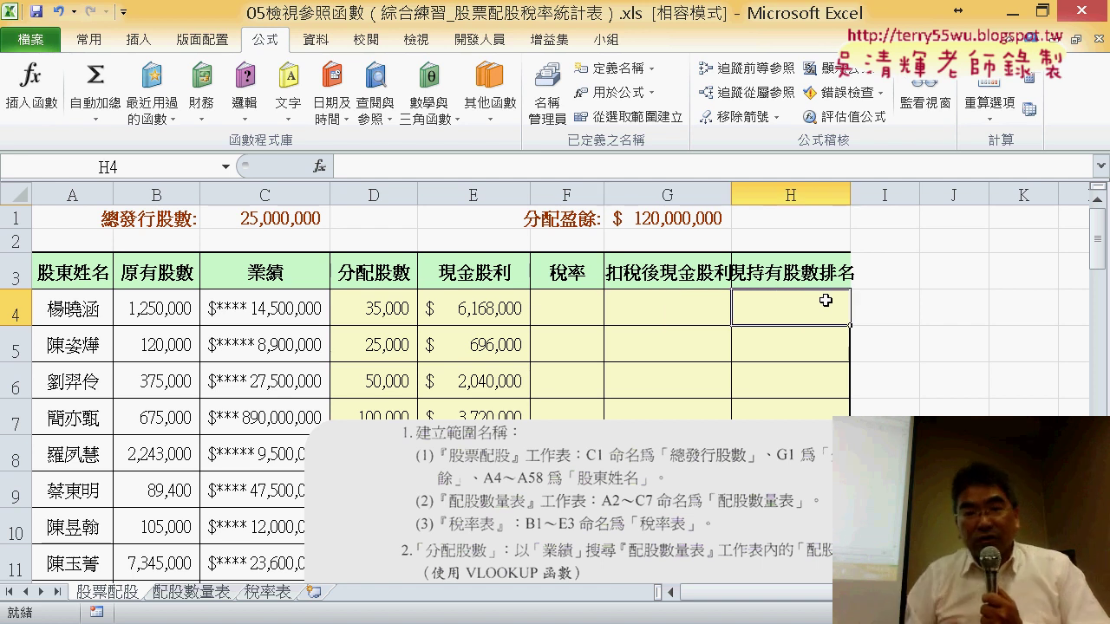